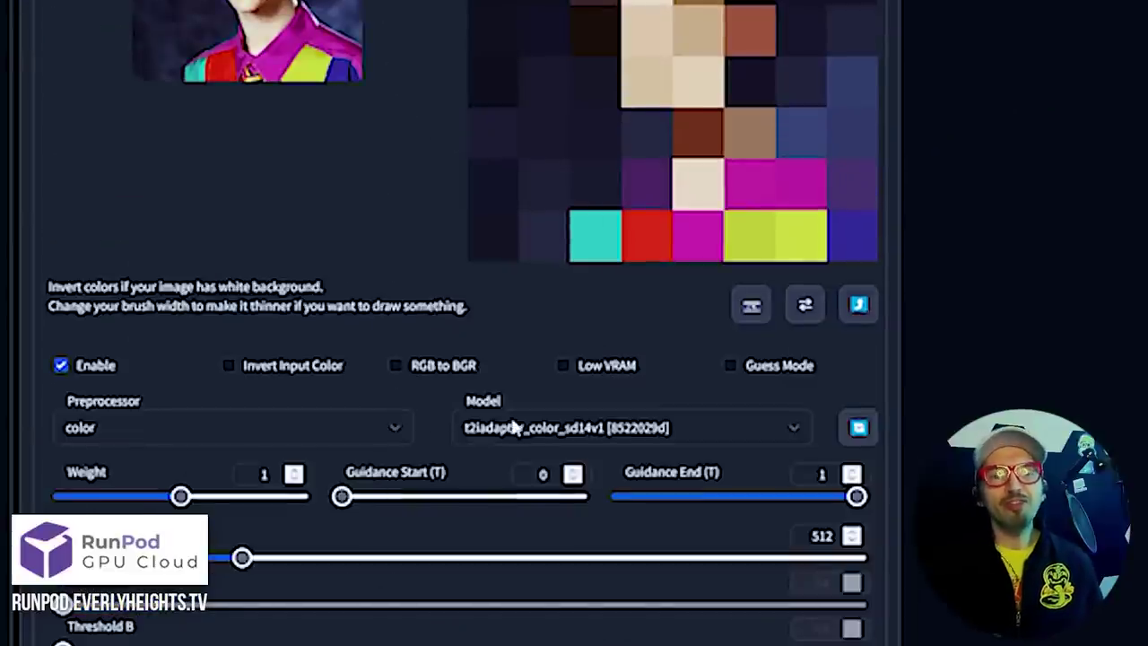
After checking the first unit's silhouette result, enable ControlNet Control Model - 2 and expand its preprocessor list
{"action": "scroll", "coordinate": [480, 507], "scroll_direction": "up", "scroll_amount": 3}
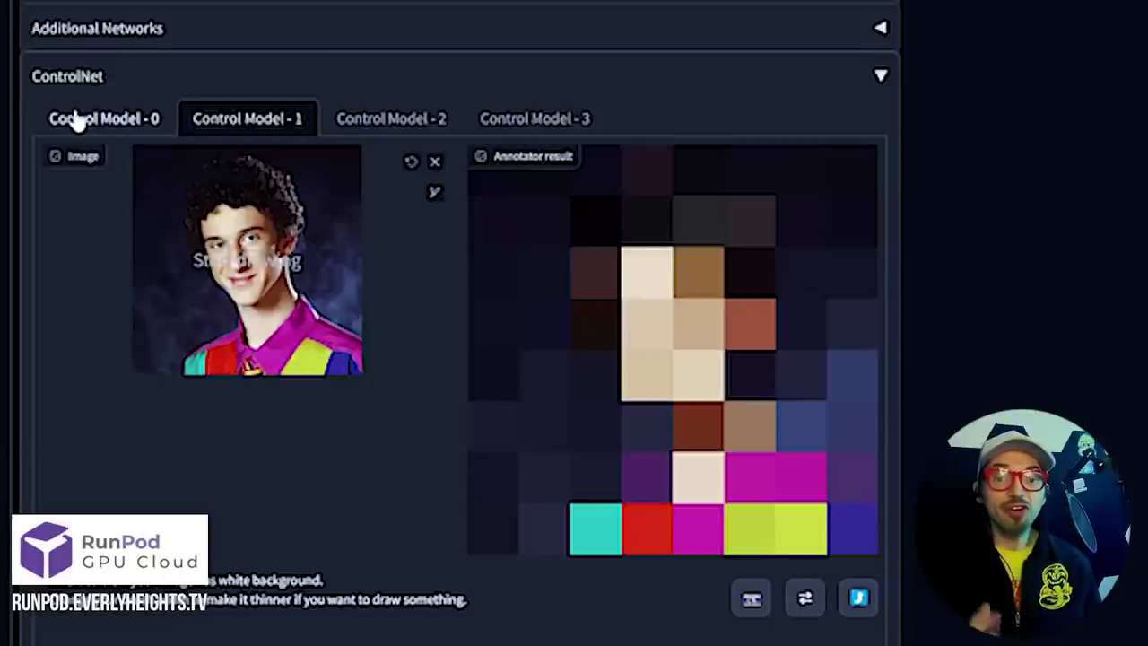
{"action": "left_click", "coordinate": [79, 116]}
{"action": "left_click", "coordinate": [249, 132]}
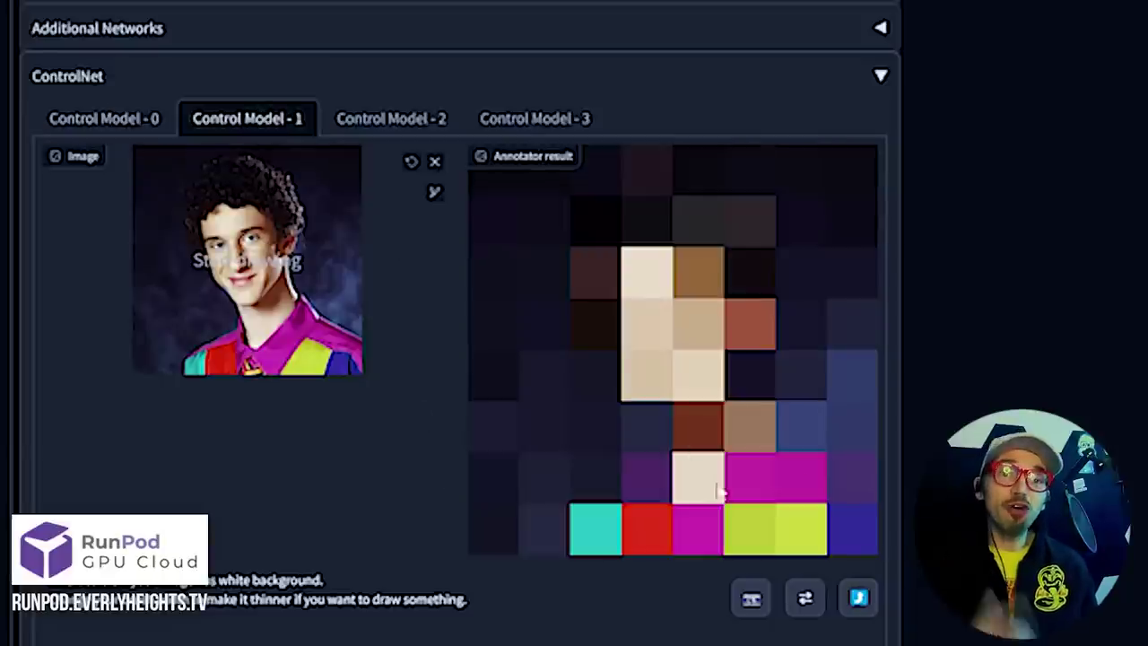
{"action": "left_click", "coordinate": [367, 117]}
{"action": "left_click", "coordinate": [59, 477]}
{"action": "left_click", "coordinate": [179, 540]}
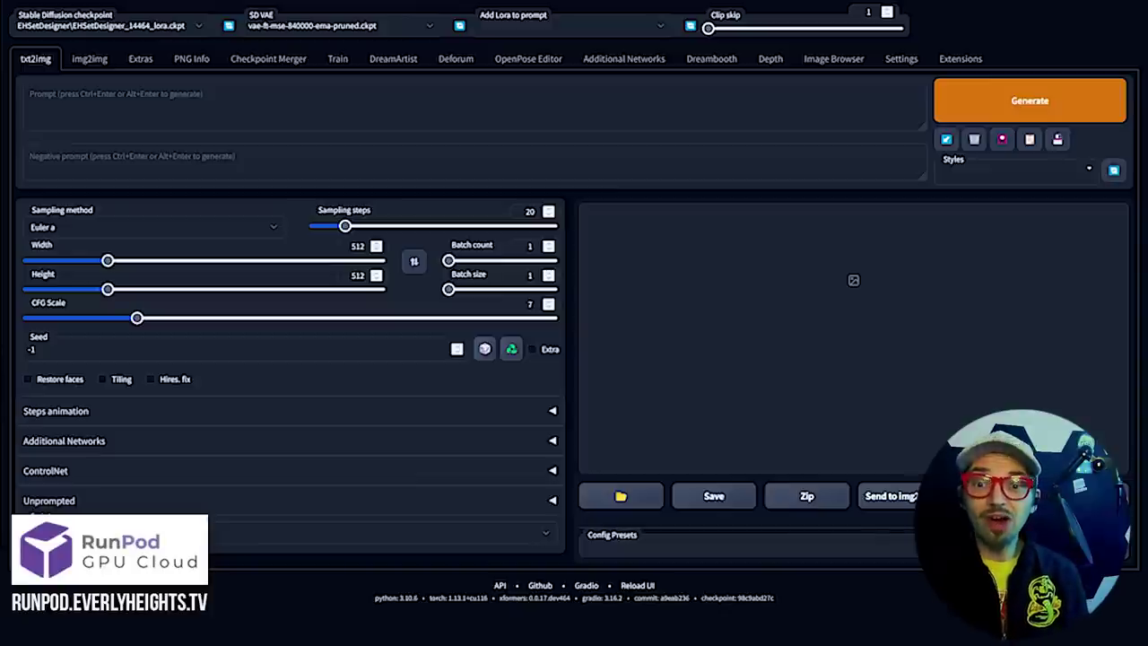
On the Dreambooth page, use the Model dropdown to load EHCharacterMaker
{"action": "left_click", "coordinate": [707, 63]}
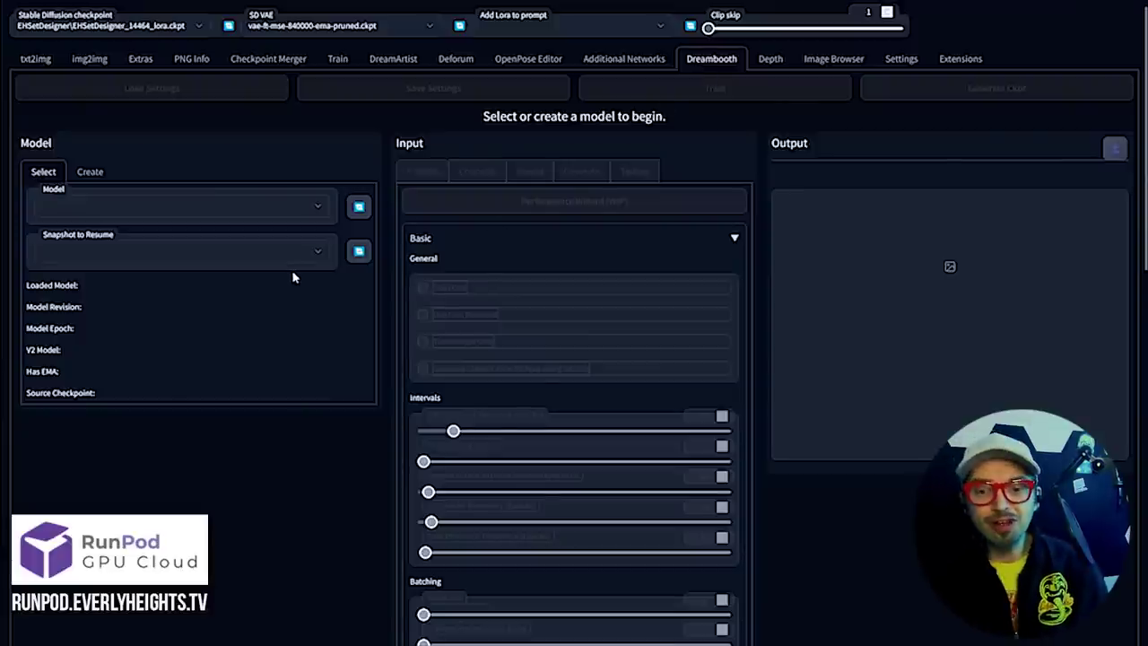
{"action": "left_click", "coordinate": [276, 214]}
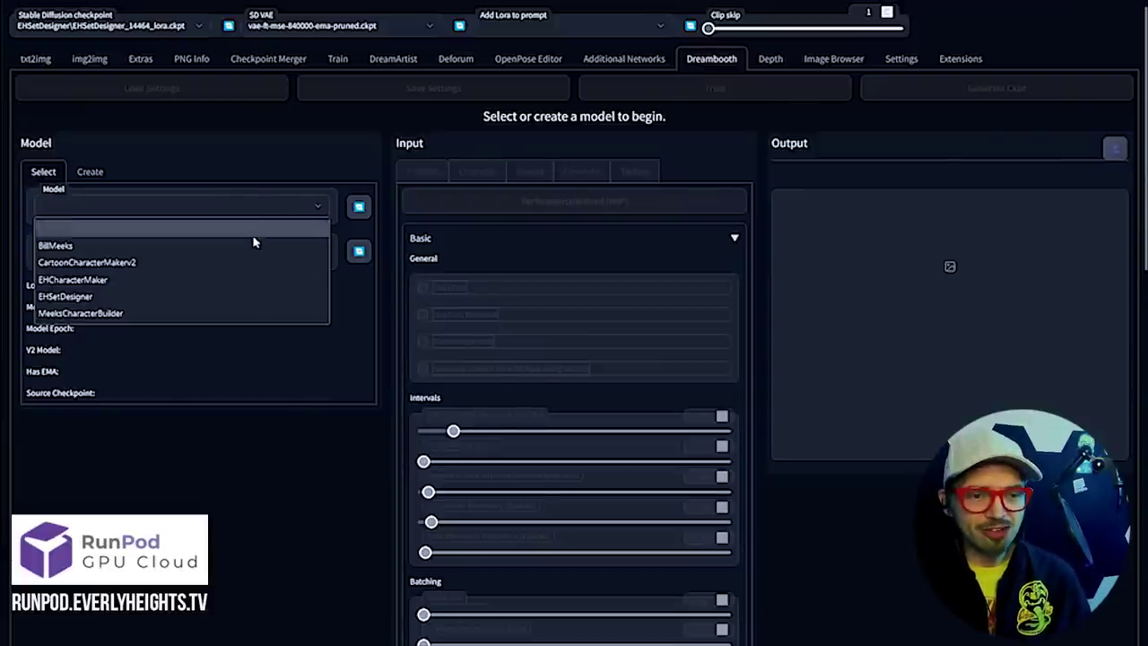
{"action": "left_click", "coordinate": [276, 214]}
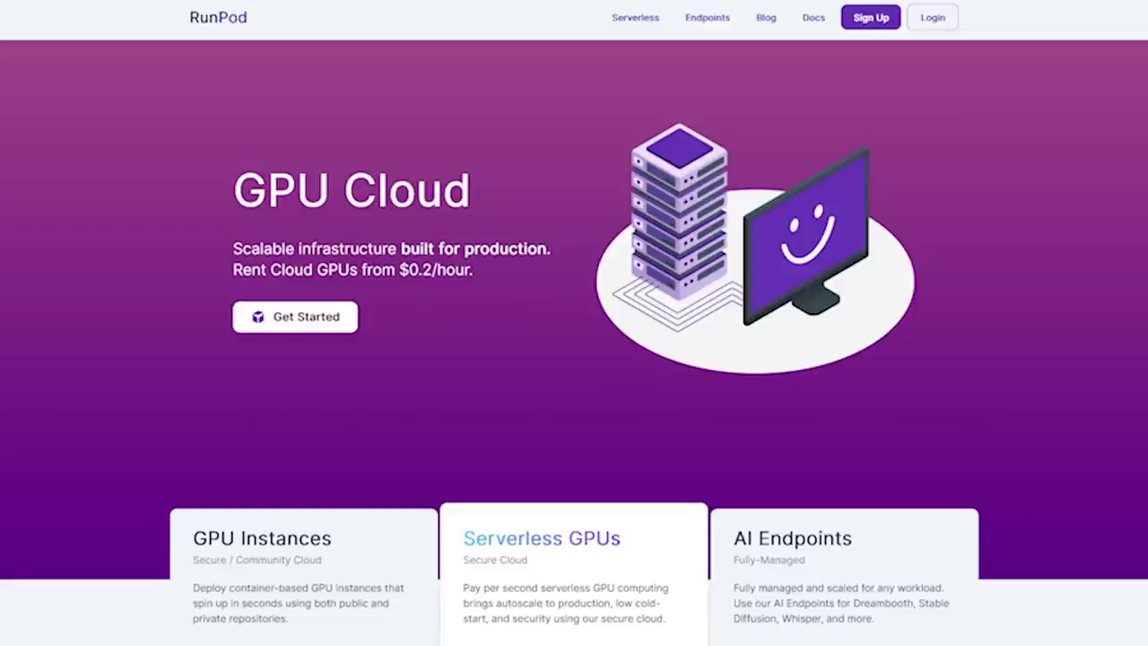
Scroll down the RunPod landing page to the GPU pricing section
{"action": "scroll", "coordinate": [574, 359], "scroll_direction": "down", "scroll_amount": 10}
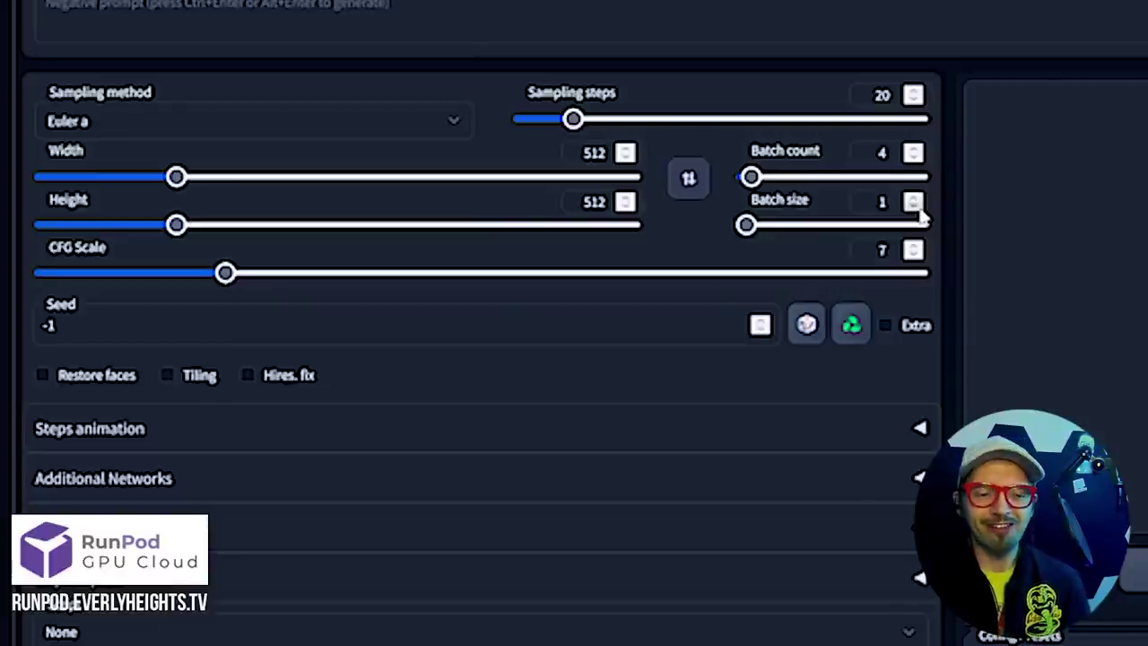
Raise the CFG scale from 7.5 to 8 and place the cursor in the prompt box
{"action": "left_click", "coordinate": [240, 274]}
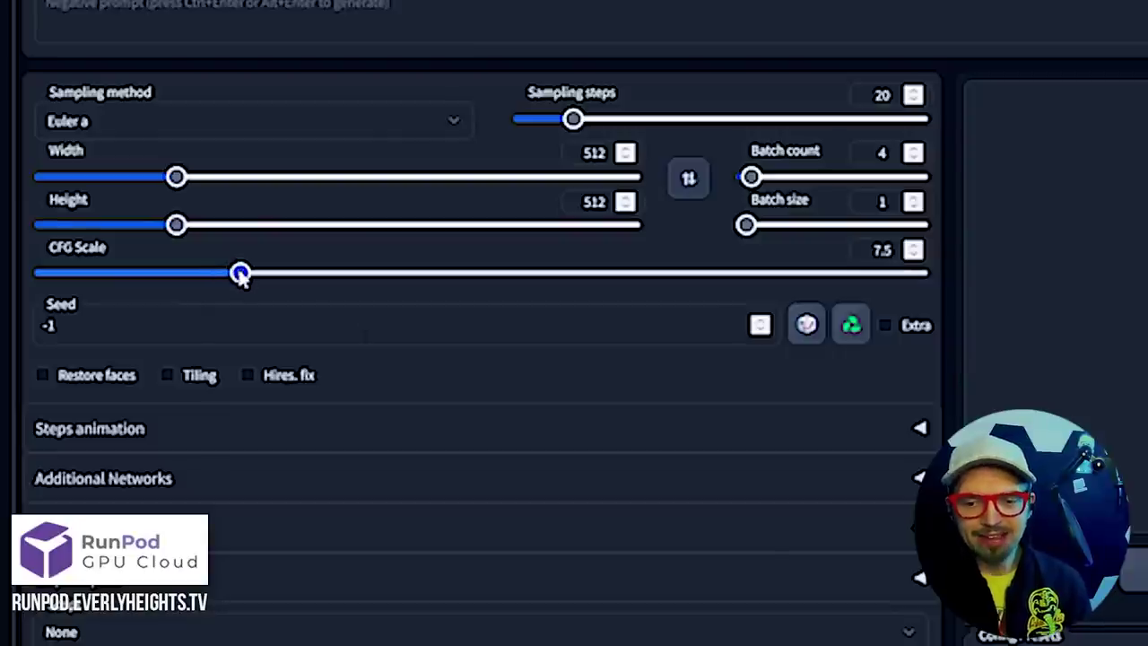
{"action": "left_click_drag", "start_coordinate": [244, 277], "coordinate": [256, 279]}
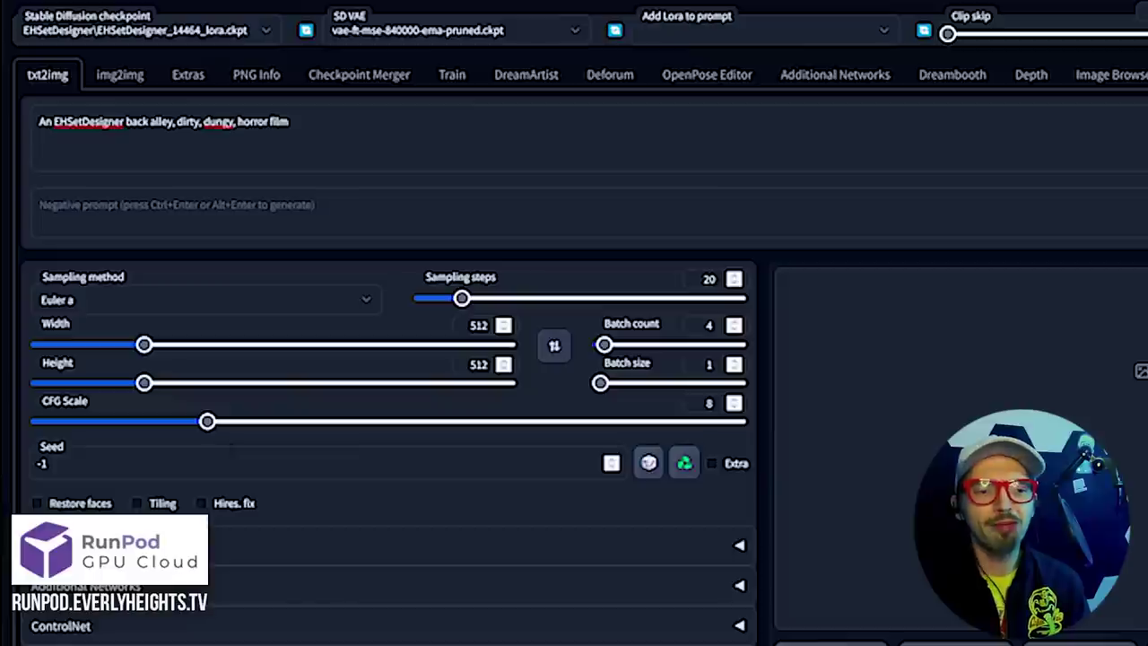
{"action": "left_click", "coordinate": [66, 121]}
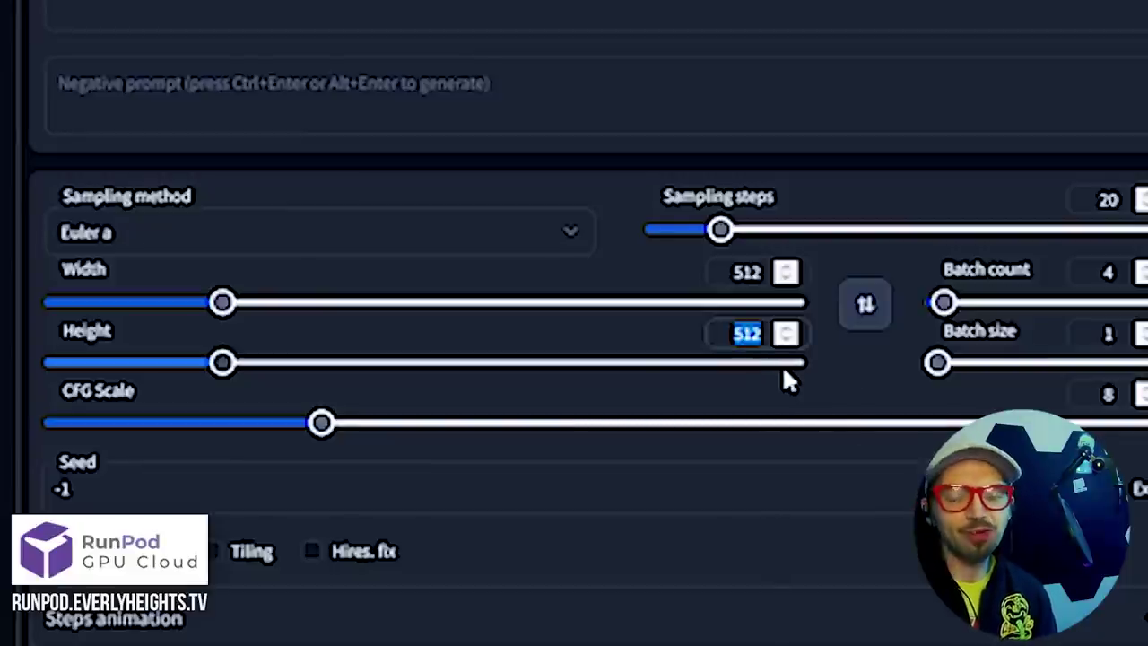
Lower the image height to 288 for a 512×288 frame and start generating
{"action": "left_click_drag", "start_coordinate": [221, 362], "coordinate": [155, 362]}
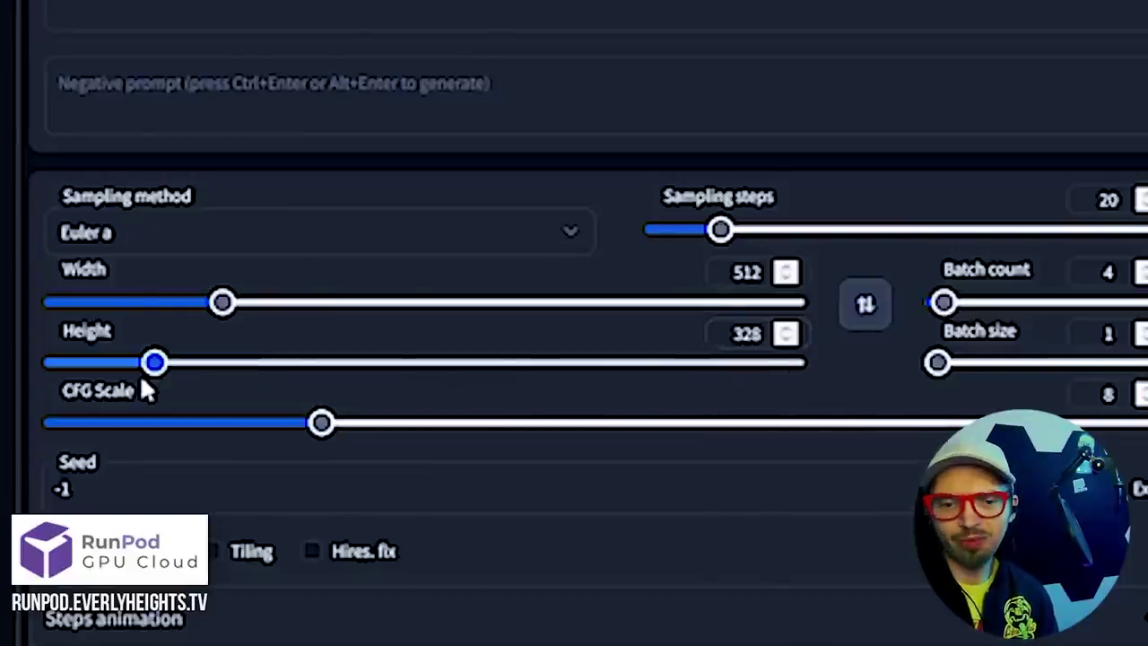
{"action": "left_click", "coordinate": [140, 362]}
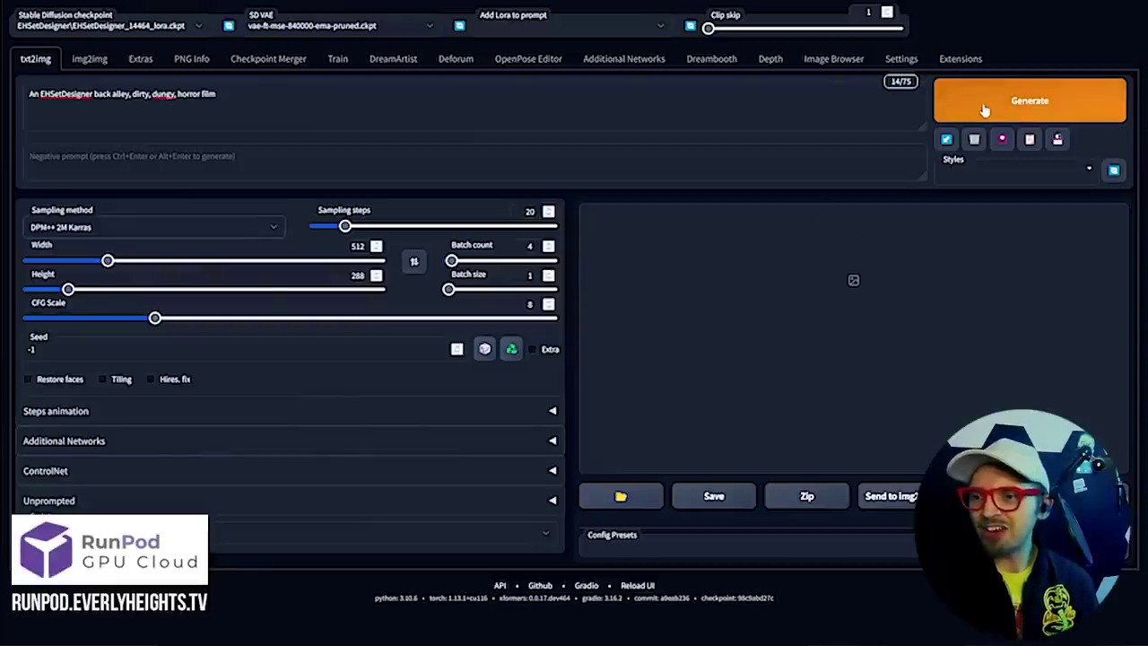
{"action": "left_click", "coordinate": [984, 109]}
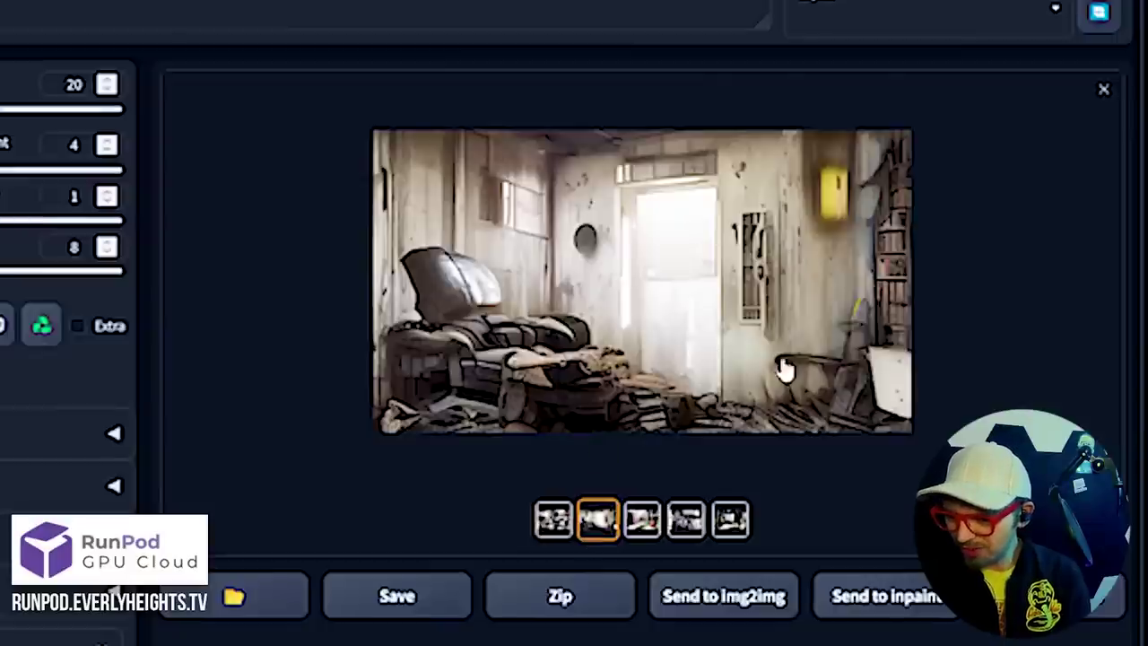
Compare the alley, black-and-white and colour interior results, then send the grey armchair room to inpainting
{"action": "left_click", "coordinate": [643, 520]}
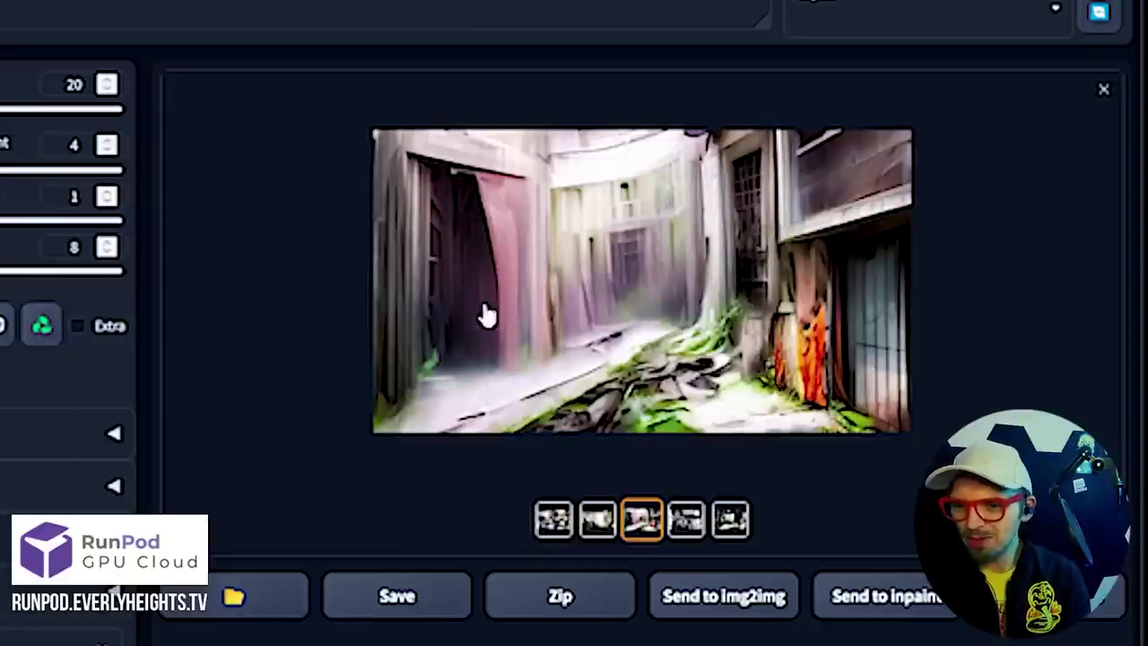
{"action": "left_click", "coordinate": [687, 526]}
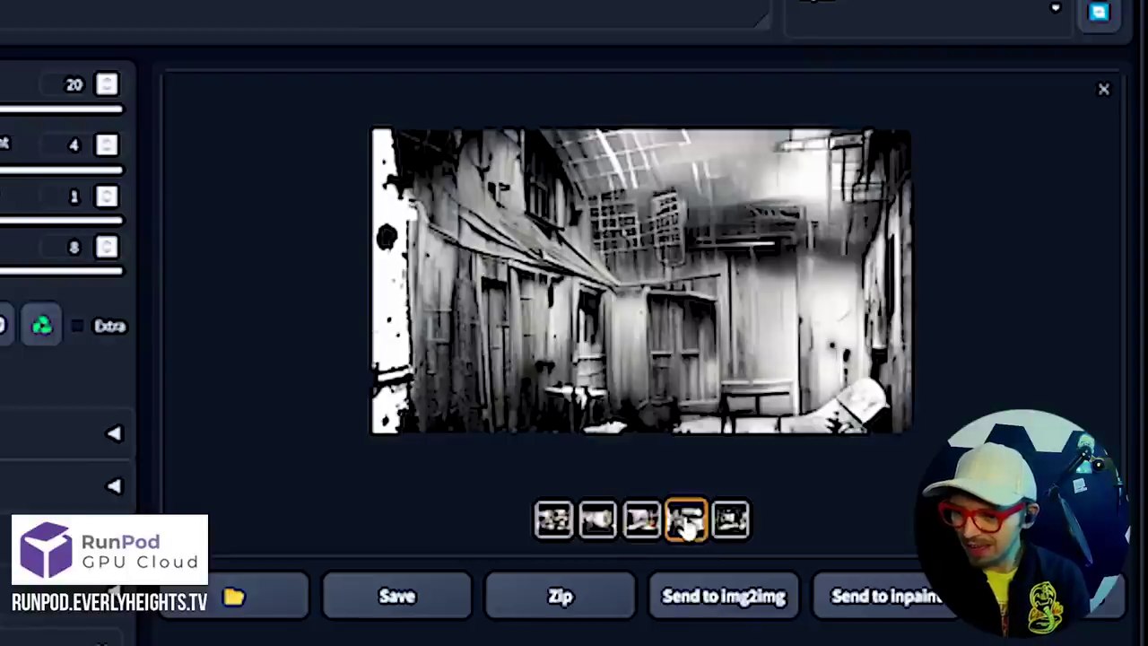
{"action": "left_click", "coordinate": [745, 527]}
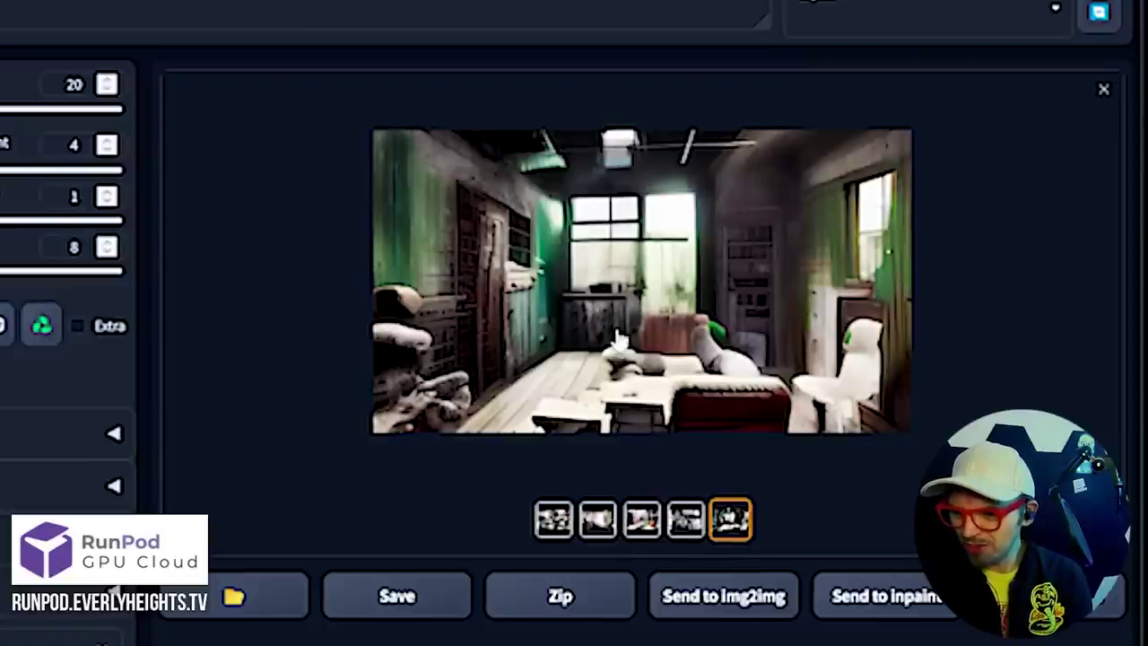
{"action": "left_click", "coordinate": [598, 522]}
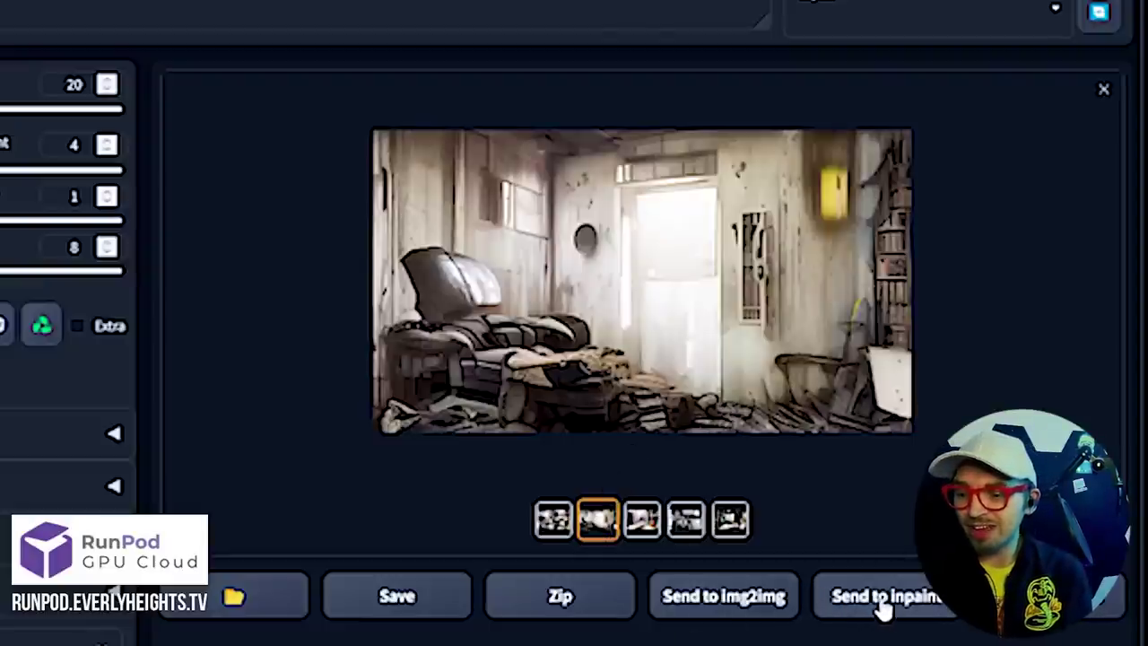
{"action": "left_click", "coordinate": [884, 603]}
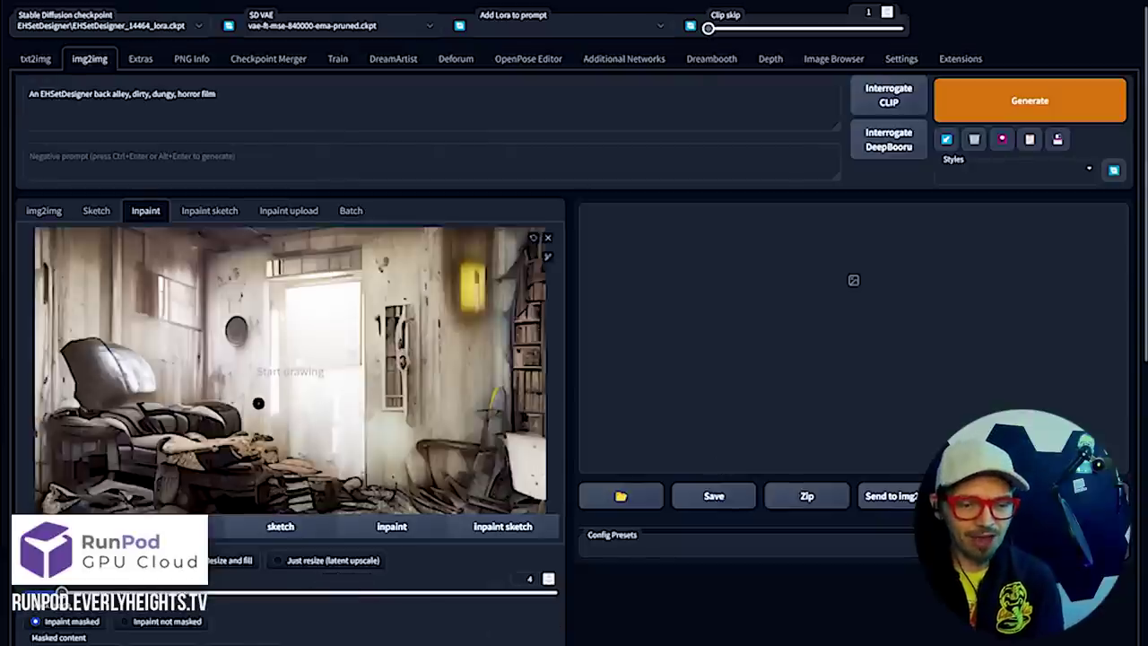
Set the Inpaint sampling method to DPM++ 2M Karras, then scroll back up to the canvas
{"action": "scroll", "coordinate": [258, 403], "scroll_direction": "down", "scroll_amount": 4}
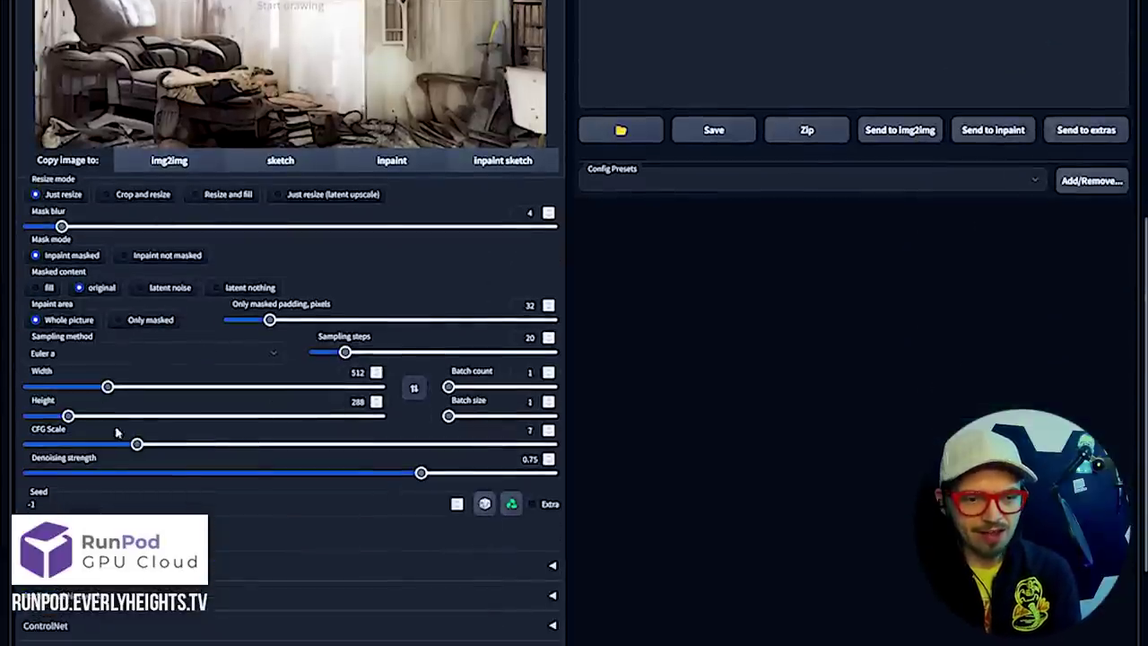
{"action": "left_click", "coordinate": [83, 355]}
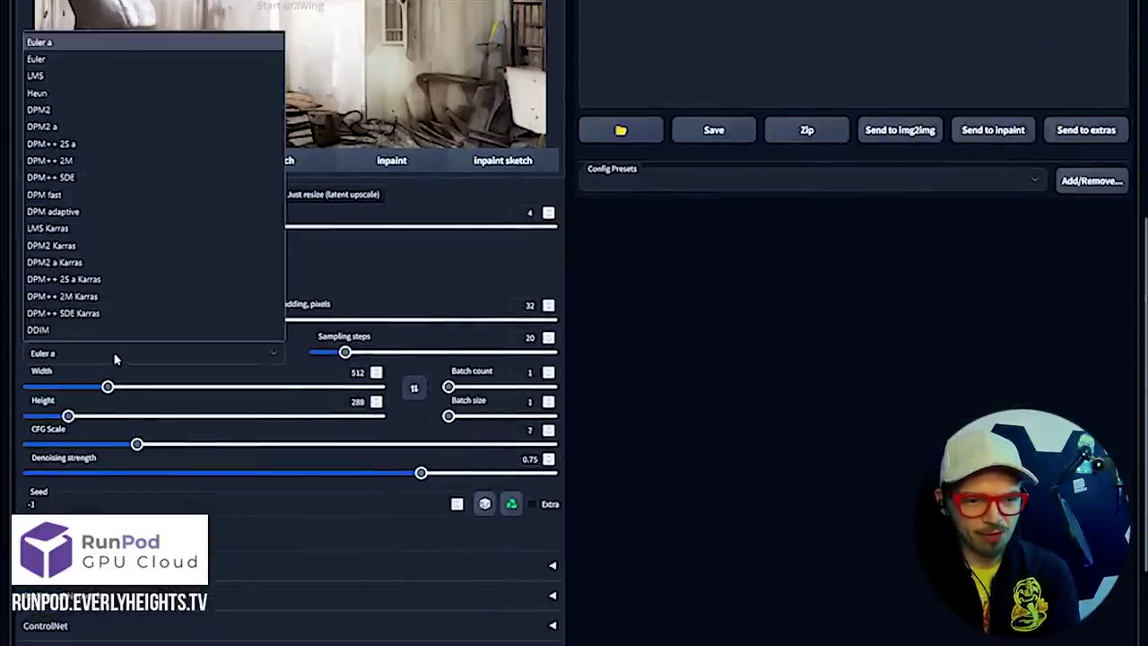
{"action": "left_click", "coordinate": [139, 296]}
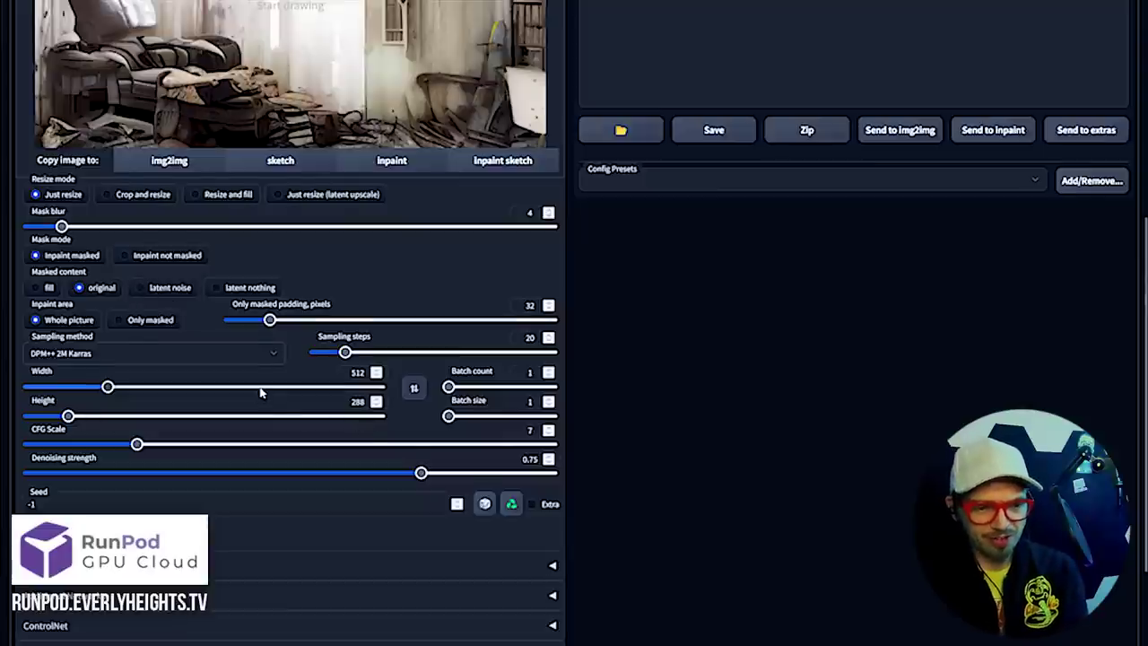
{"action": "scroll", "coordinate": [259, 392], "scroll_direction": "up", "scroll_amount": 1}
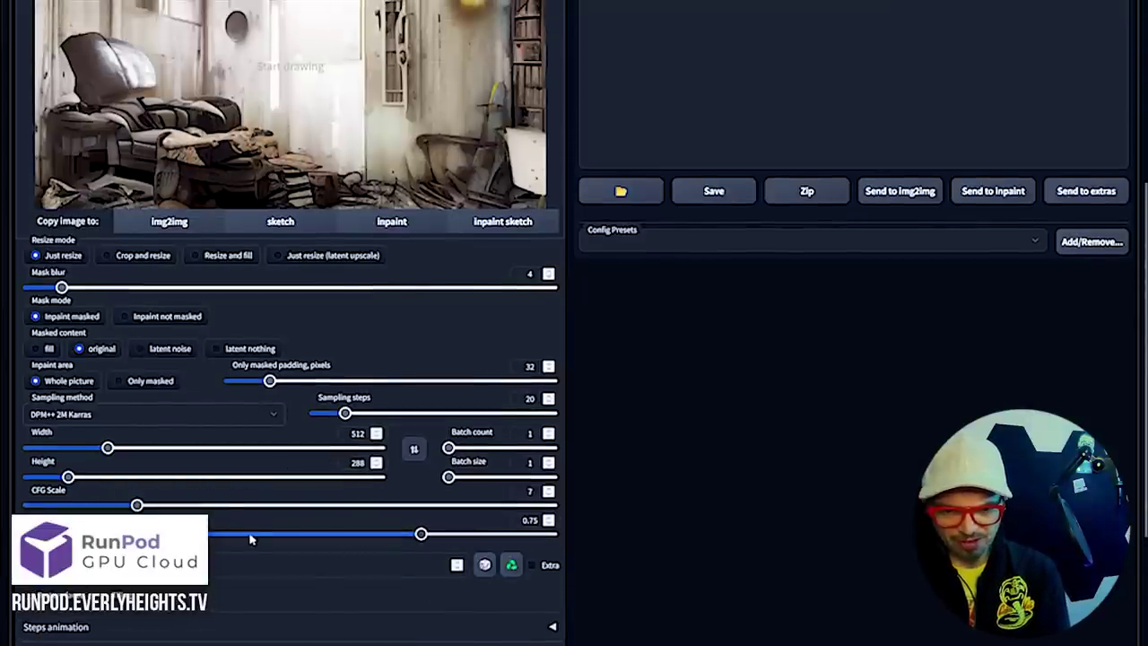
{"action": "scroll", "coordinate": [200, 480], "scroll_direction": "up", "scroll_amount": 2}
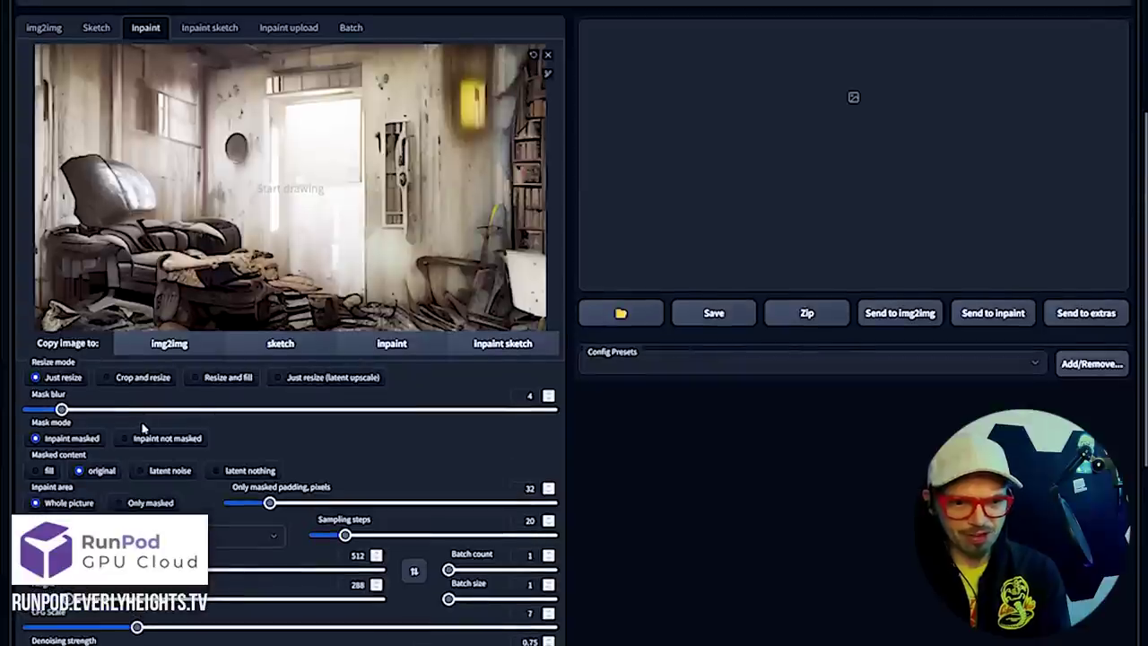
{"action": "scroll", "coordinate": [142, 429], "scroll_direction": "up", "scroll_amount": 3}
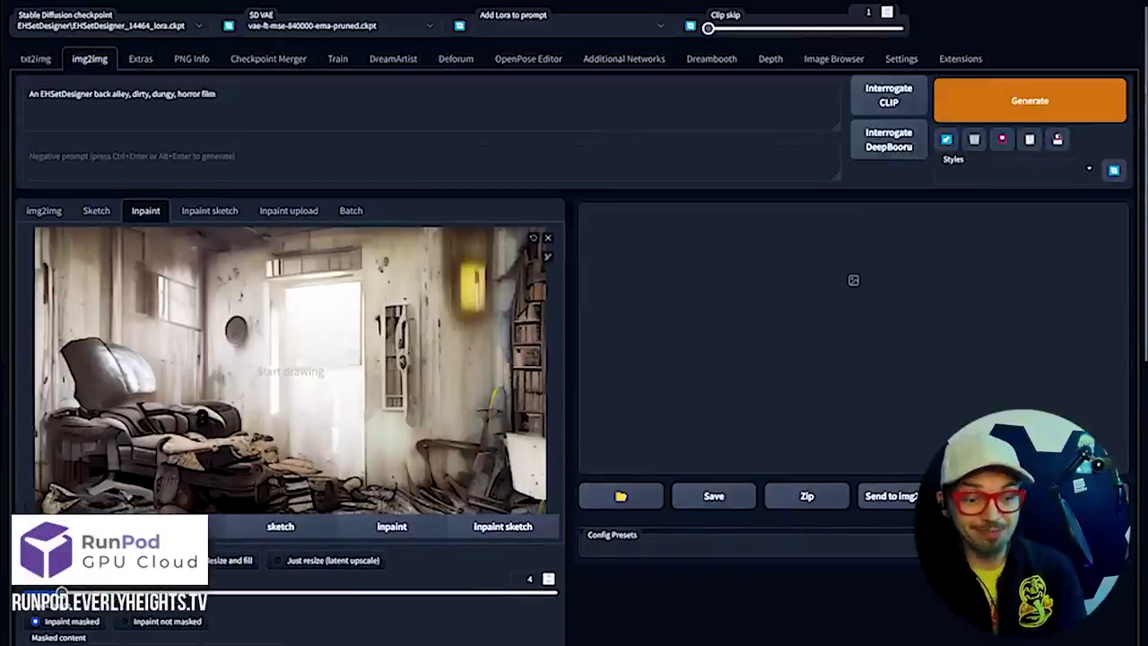
{"action": "scroll", "coordinate": [223, 389], "scroll_direction": "down", "scroll_amount": 4}
{"action": "scroll", "coordinate": [224, 389], "scroll_direction": "up", "scroll_amount": 4}
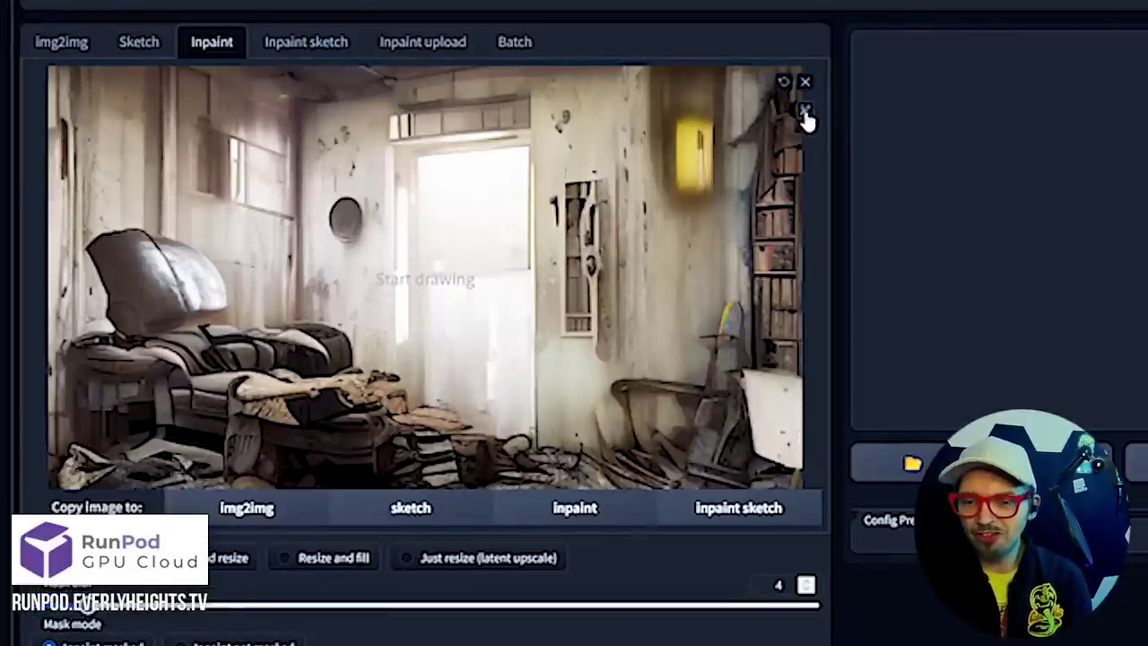
Enlarge the inpainting mask brush to its maximum size
{"action": "mouse_move", "coordinate": [802, 117]}
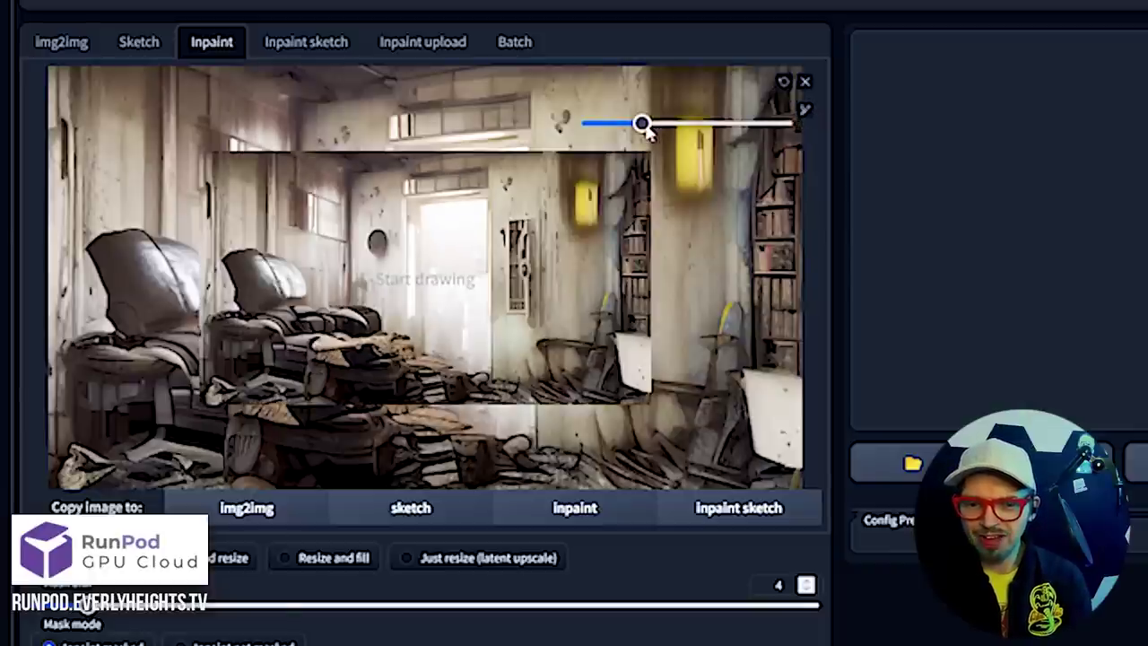
{"action": "left_click_drag", "start_coordinate": [644, 122], "coordinate": [781, 123]}
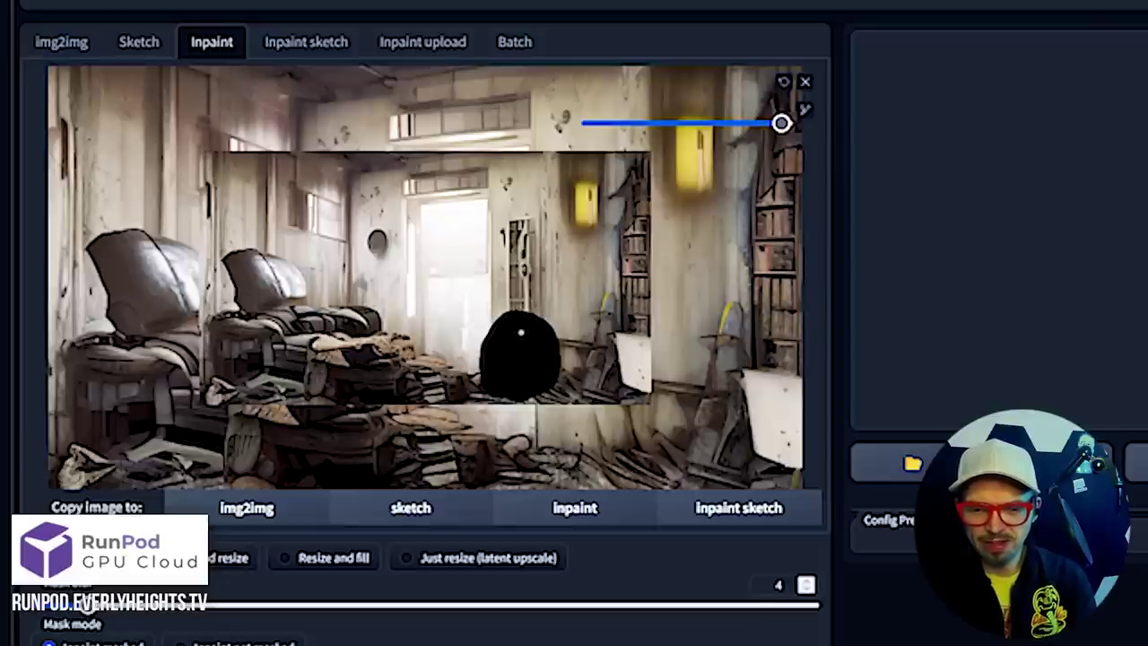
Scroll down through the inpaint settings below the canvas
{"action": "scroll", "coordinate": [615, 559], "scroll_direction": "down", "scroll_amount": 5}
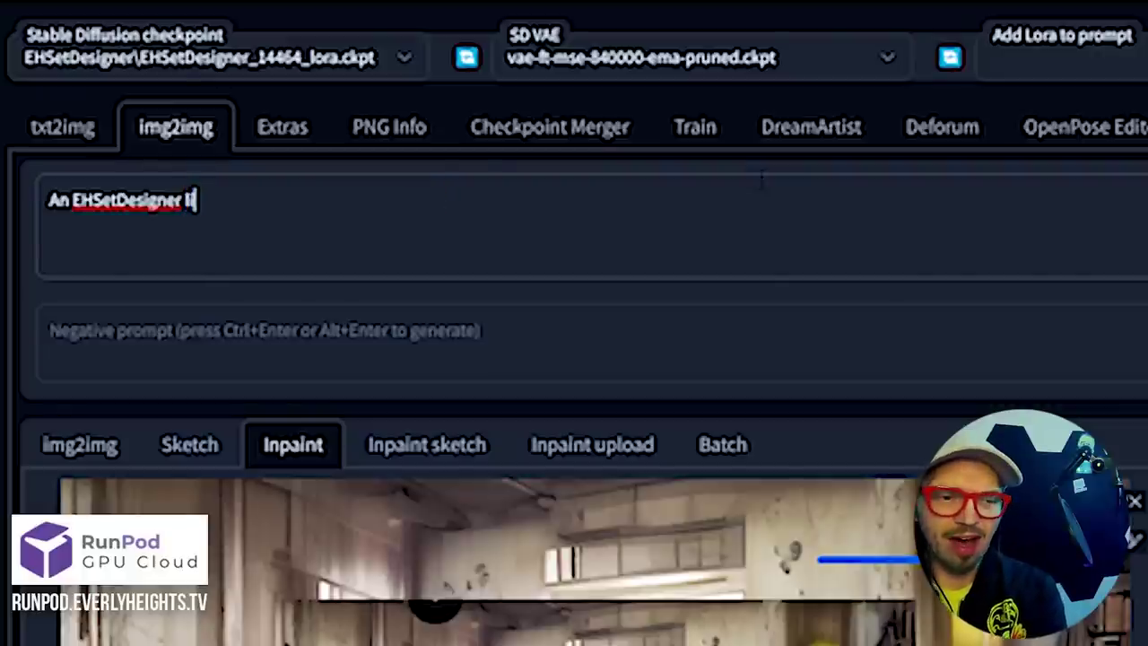
Enter 'little rusted trashcan, rusty metal, old' after the EHSetDesigner trigger word
{"action": "type", "text": "le rust"}
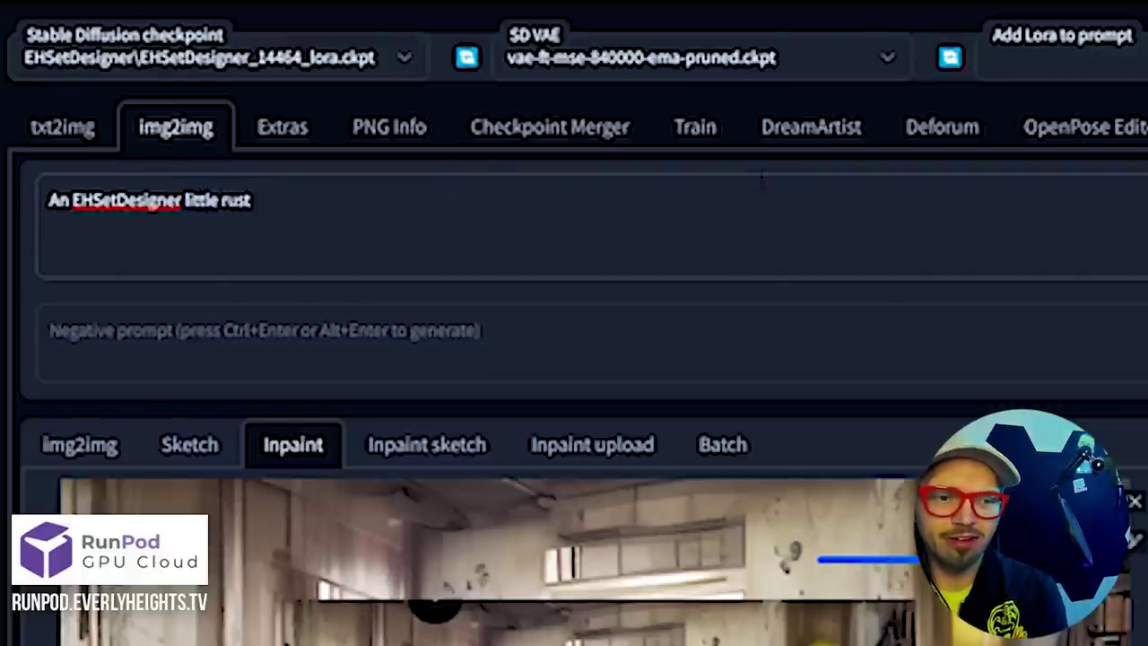
{"action": "type", "text": "ed trash"}
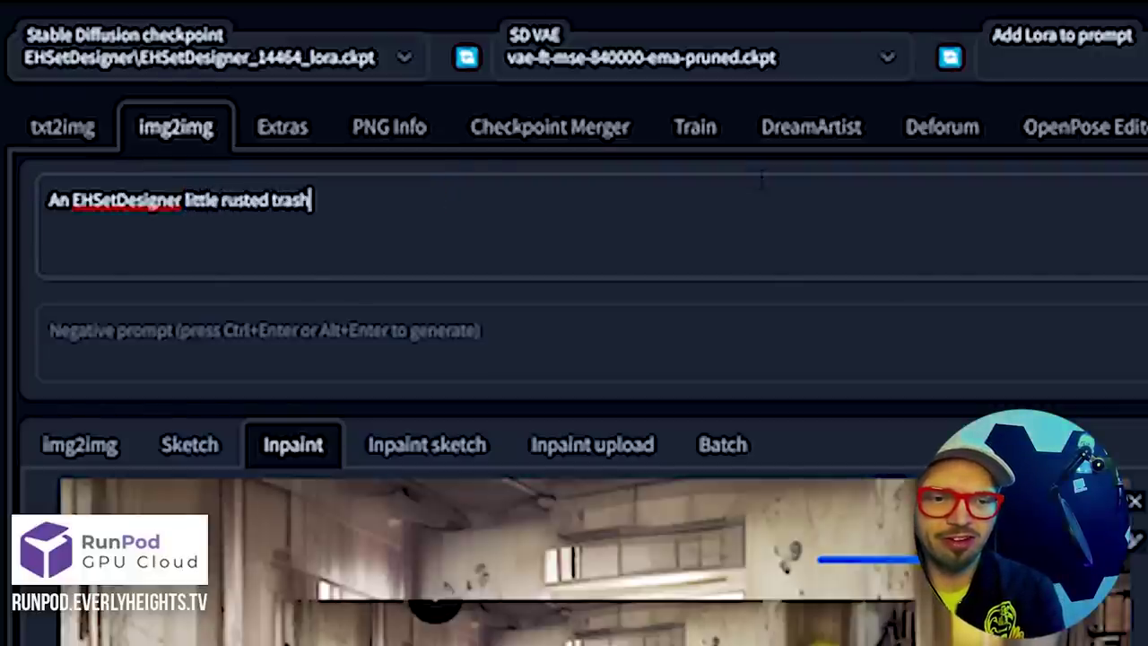
{"action": "type", "text": "can, ("}
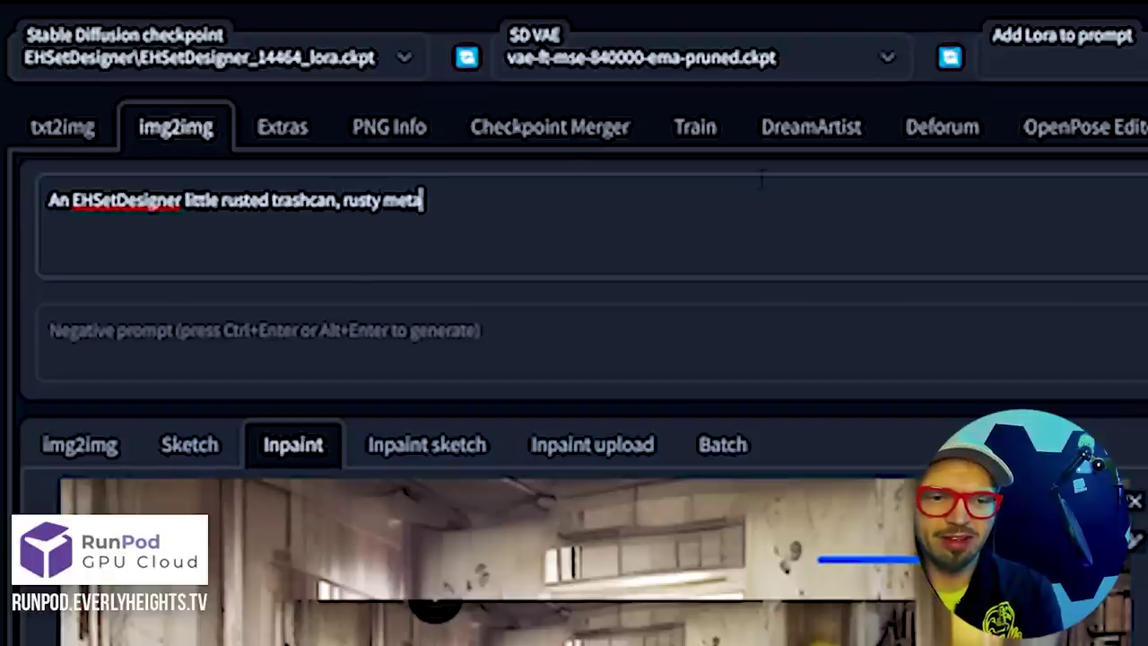
{"action": "type", "text": "ld"}
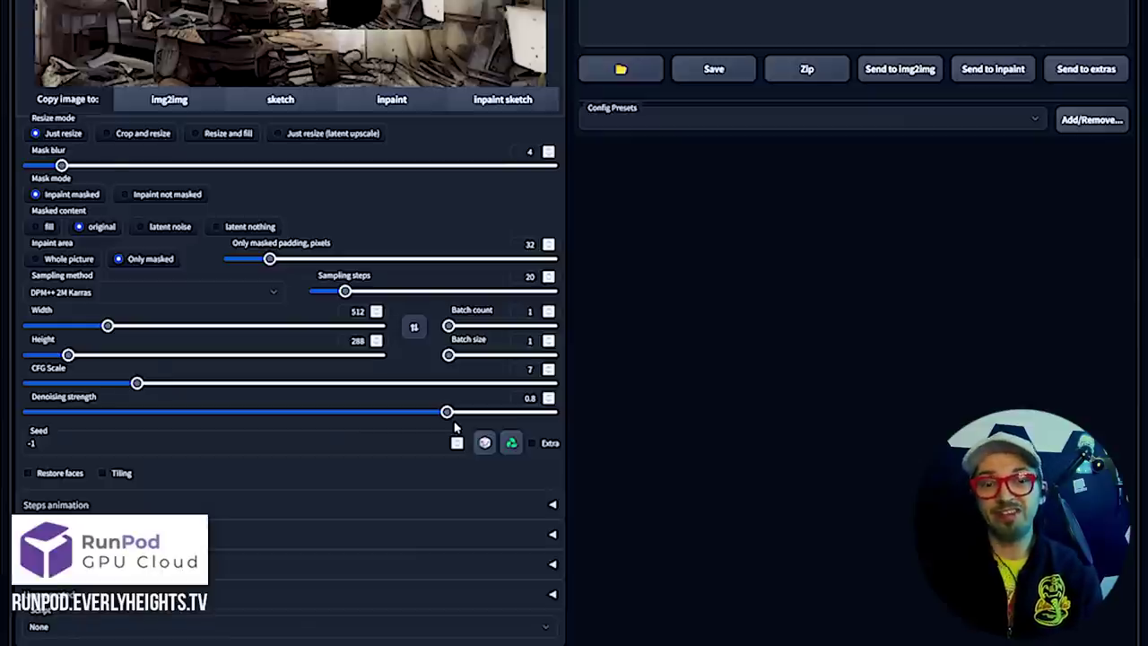
{"action": "scroll", "coordinate": [429, 247], "scroll_direction": "up", "scroll_amount": 5}
Generate the trashcan inpaint variations and inspect the second result full-screen
{"action": "left_click", "coordinate": [983, 100]}
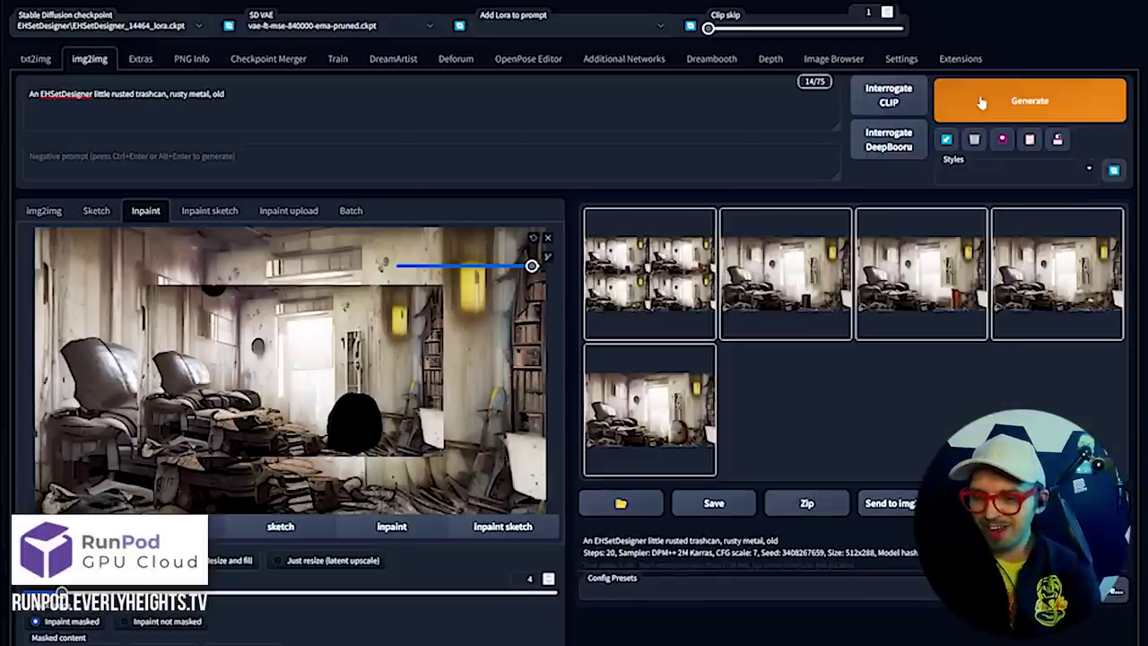
{"action": "left_click", "coordinate": [773, 298]}
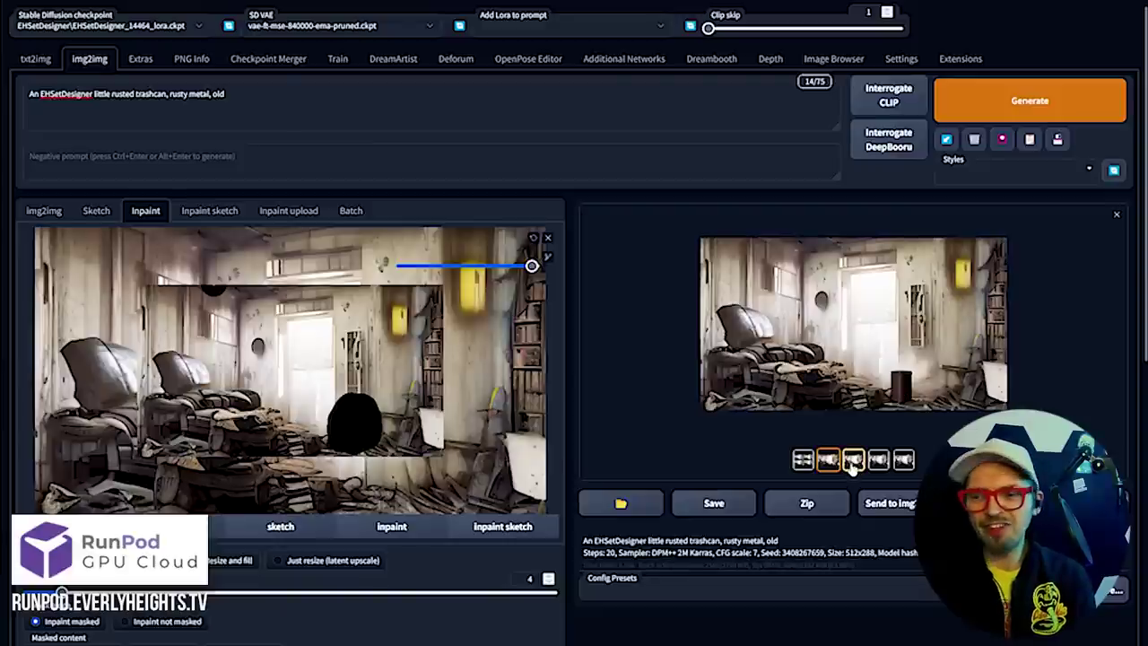
{"action": "left_click", "coordinate": [843, 377]}
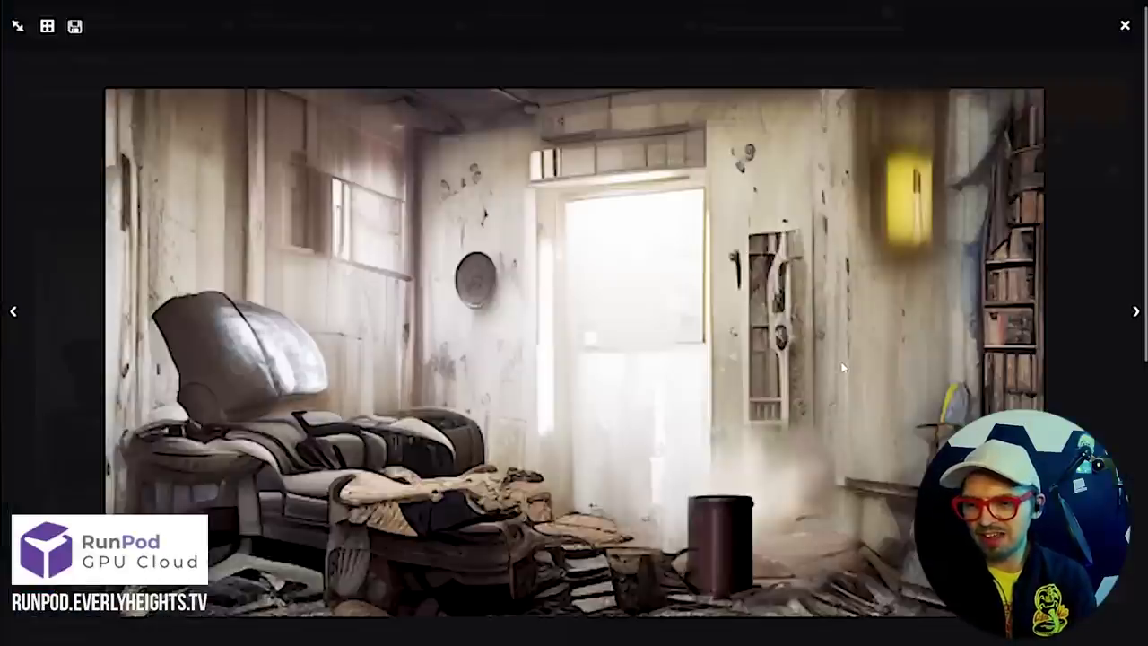
{"action": "left_click", "coordinate": [1126, 27]}
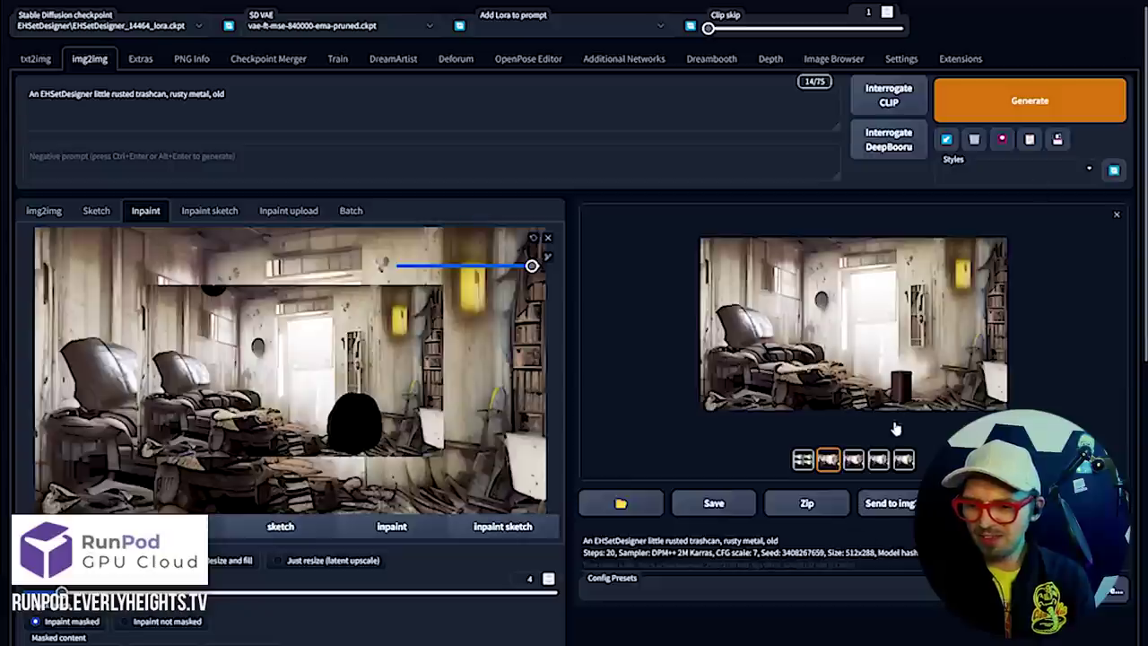
Review the orange trashcan, white canister and rusty barrel results, then reselect the dark trashcan
{"action": "left_click", "coordinate": [902, 352]}
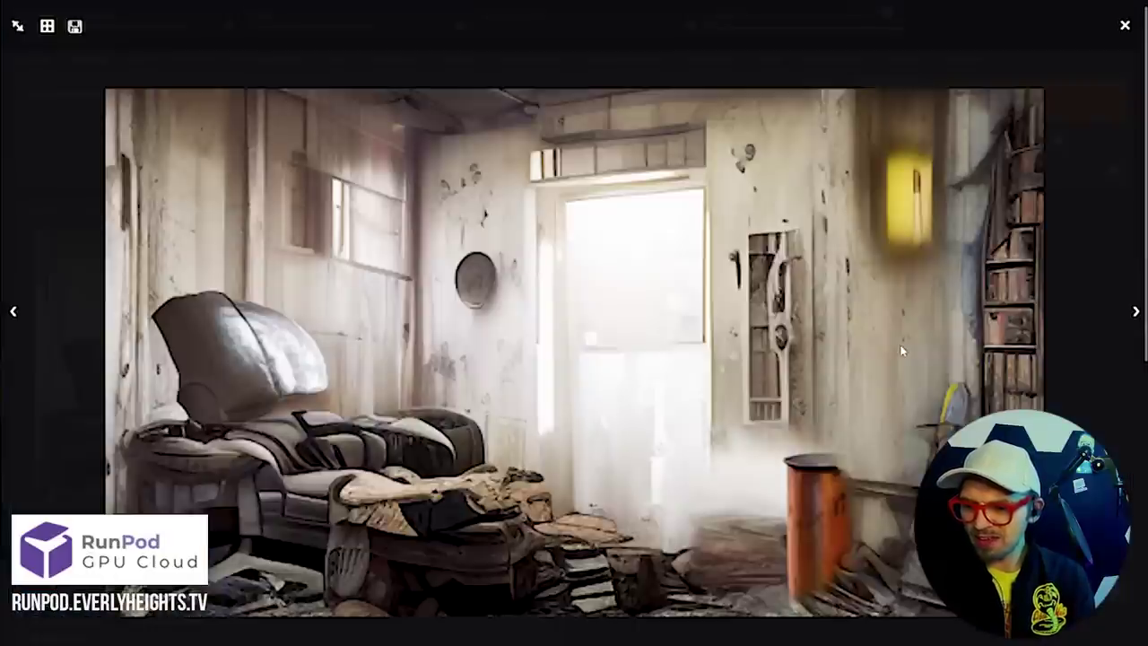
{"action": "left_click", "coordinate": [1126, 29]}
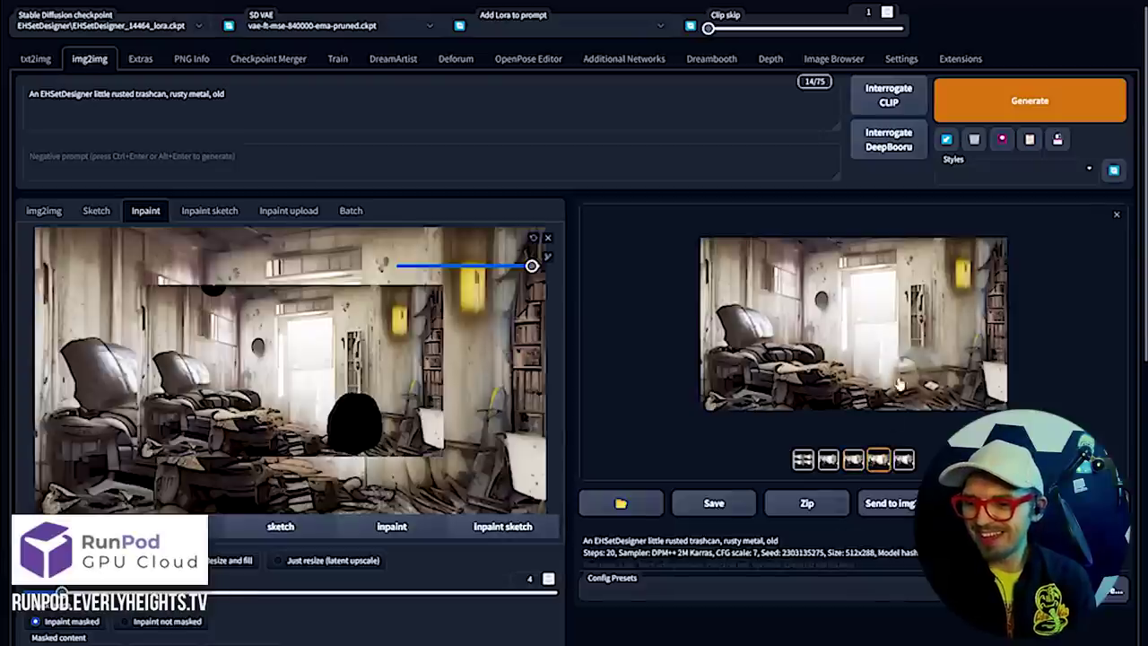
{"action": "left_click", "coordinate": [932, 333]}
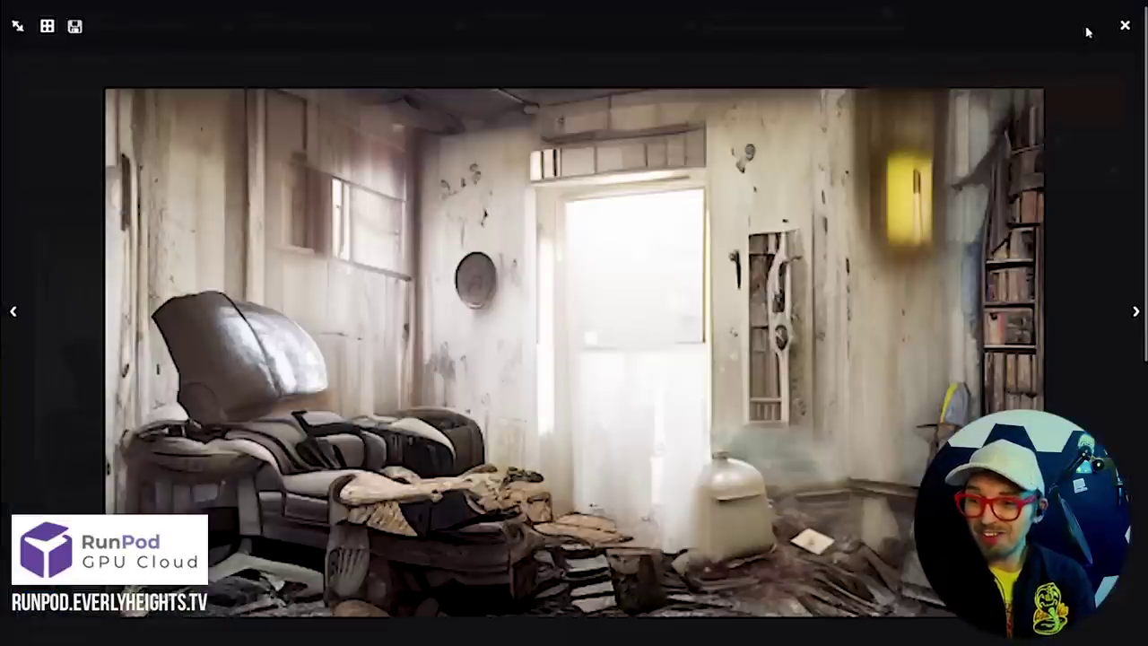
{"action": "left_click", "coordinate": [1125, 29]}
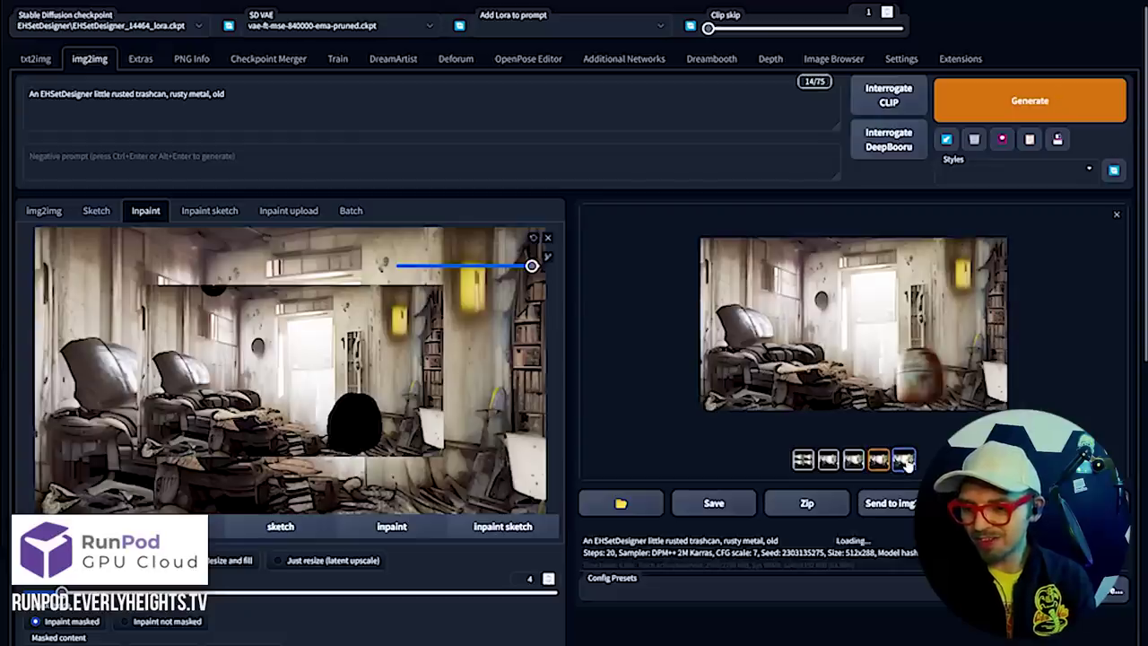
{"action": "left_click", "coordinate": [900, 356]}
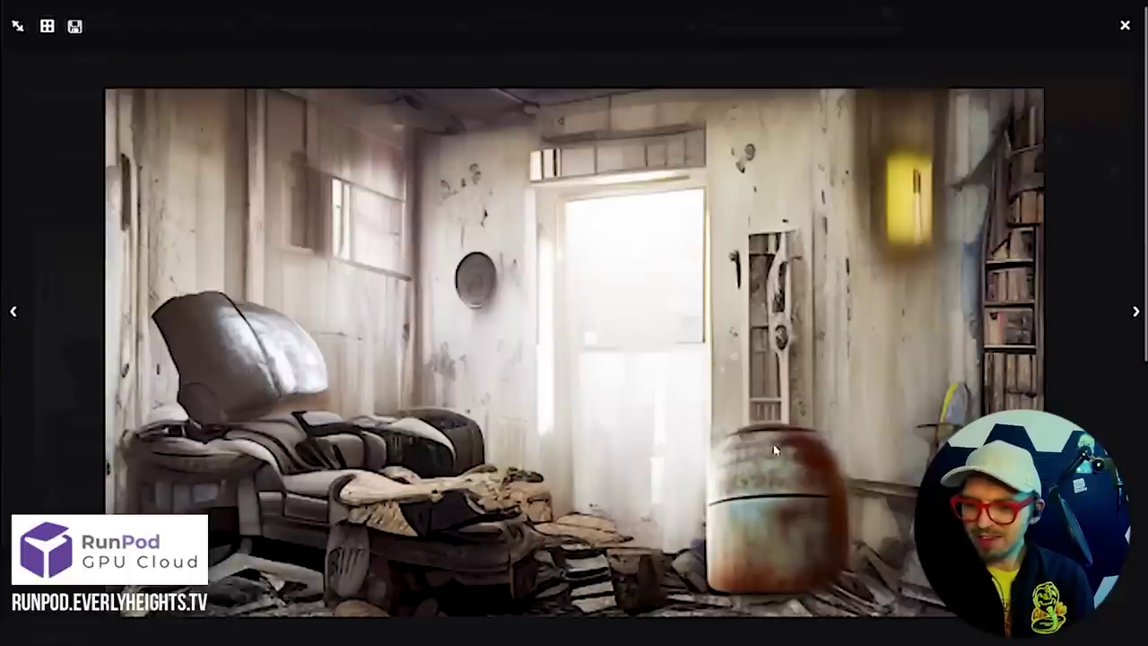
{"action": "left_click", "coordinate": [1124, 29]}
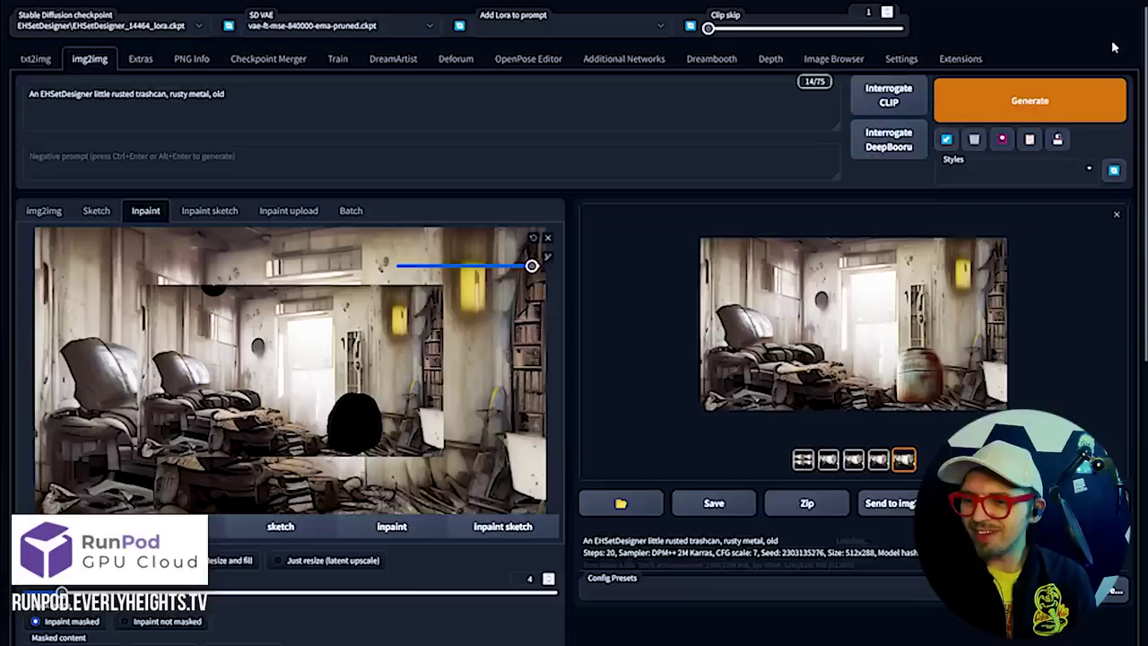
{"action": "left_click", "coordinate": [829, 460]}
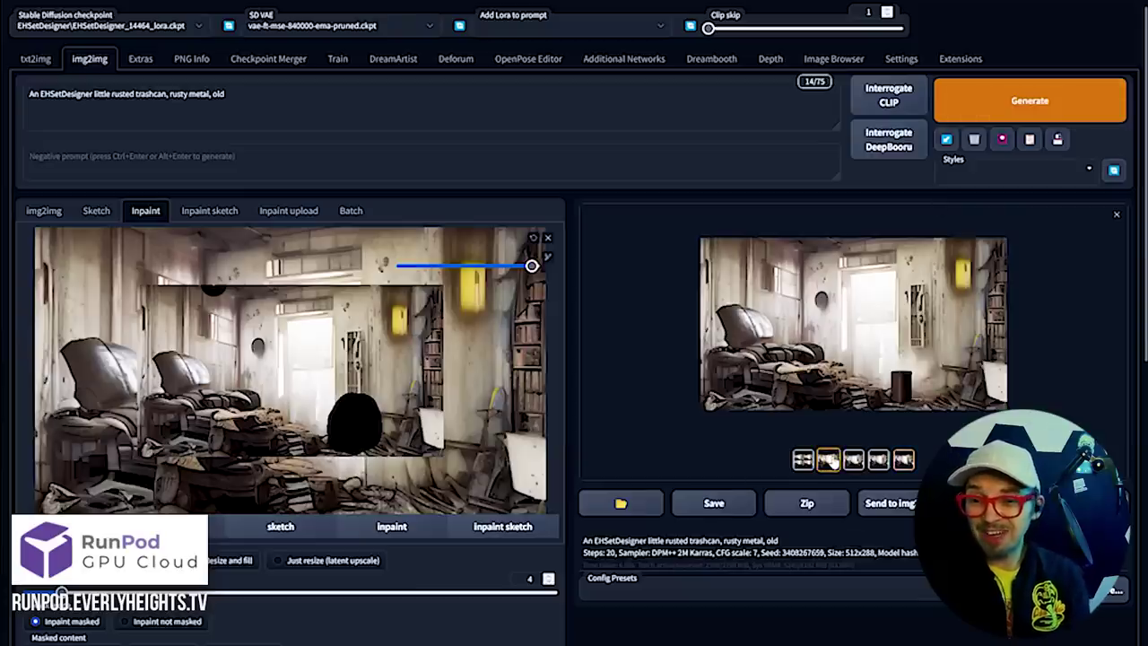
{"action": "left_click", "coordinate": [847, 358]}
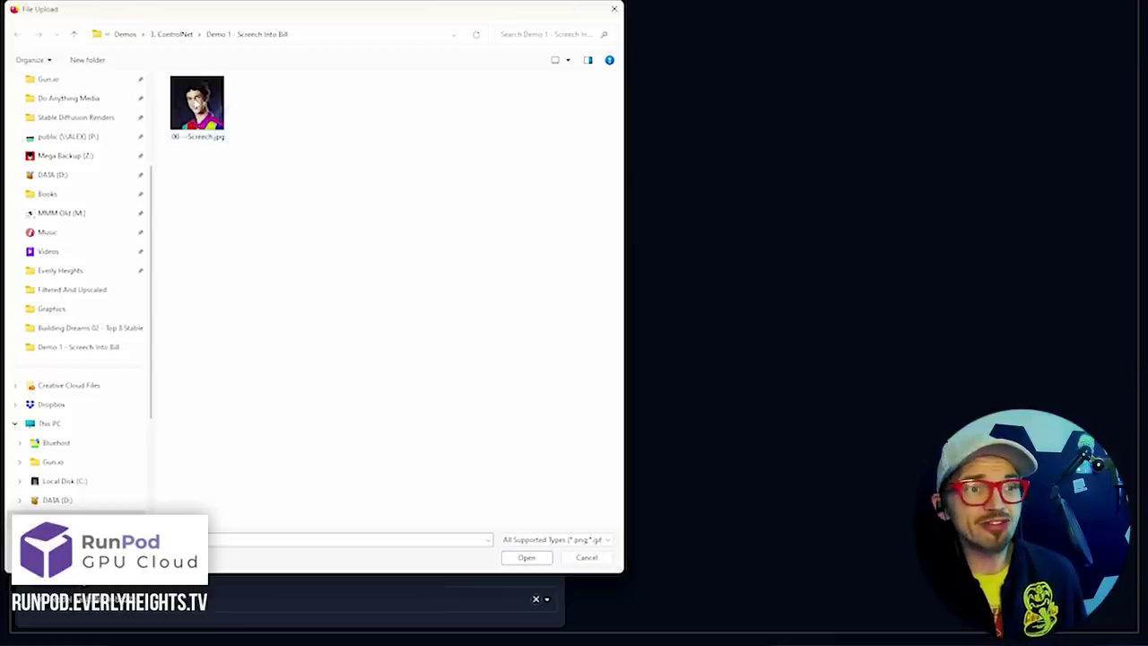
Open the portrait JPG from the ControlNet demo folder
{"action": "double_click", "coordinate": [197, 103]}
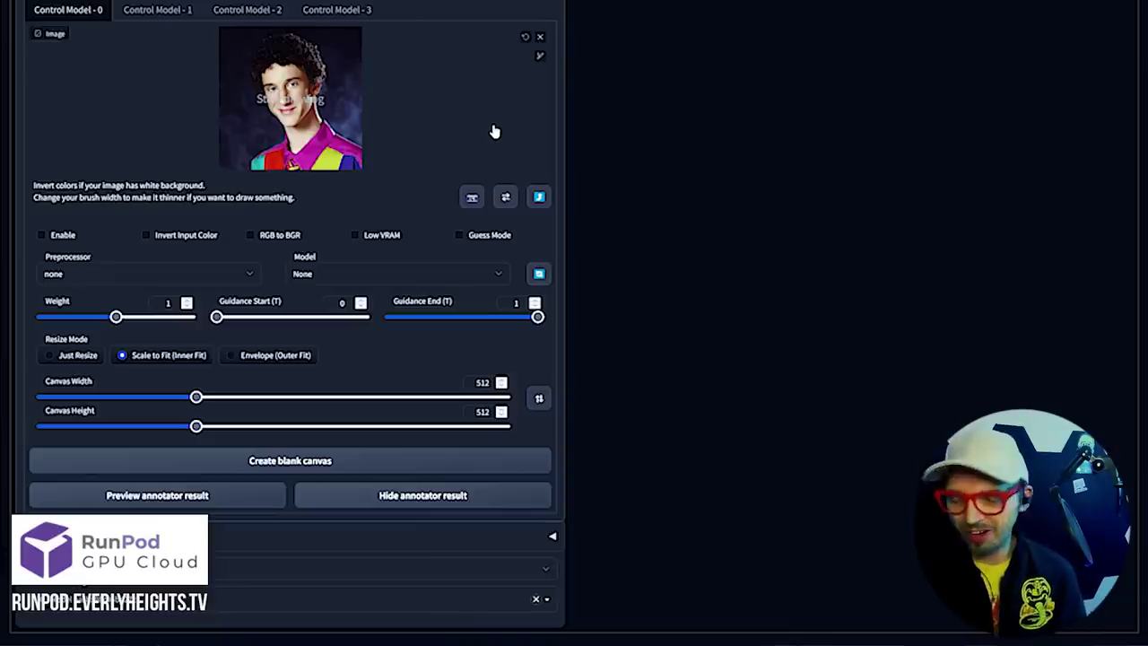
Scroll through the ControlNet panel to review the canny edge-line preview of the portrait
{"action": "scroll", "coordinate": [494, 132], "scroll_direction": "up", "scroll_amount": 15}
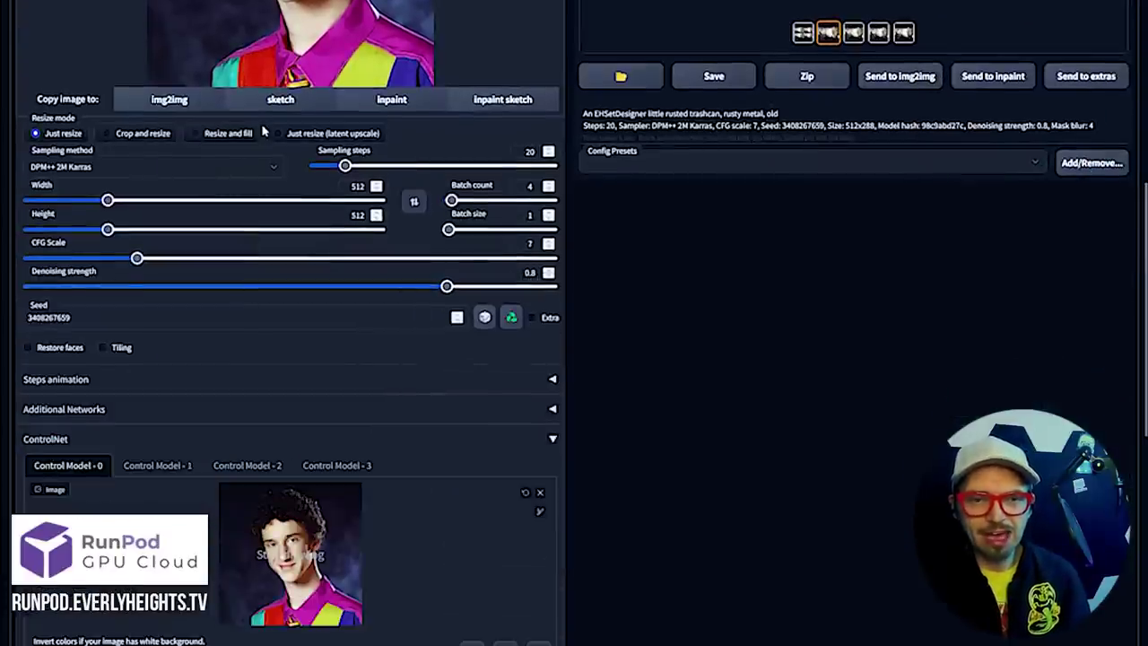
{"action": "scroll", "coordinate": [263, 132], "scroll_direction": "down", "scroll_amount": 2}
{"action": "scroll", "coordinate": [296, 143], "scroll_direction": "up", "scroll_amount": 3}
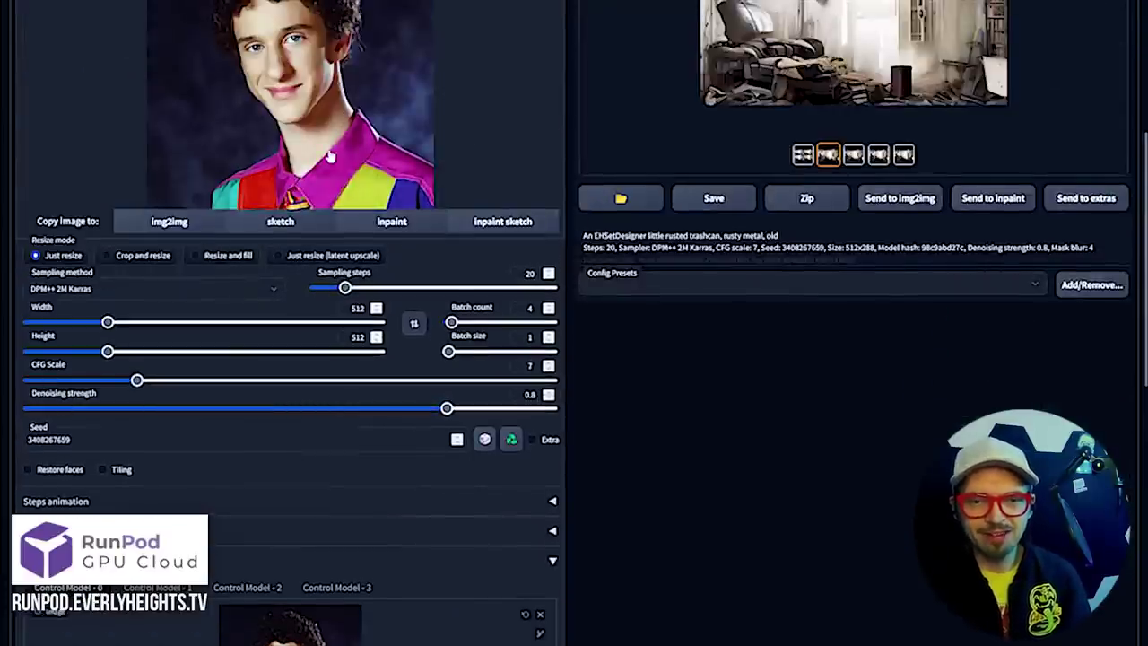
{"action": "scroll", "coordinate": [330, 157], "scroll_direction": "down", "scroll_amount": 5}
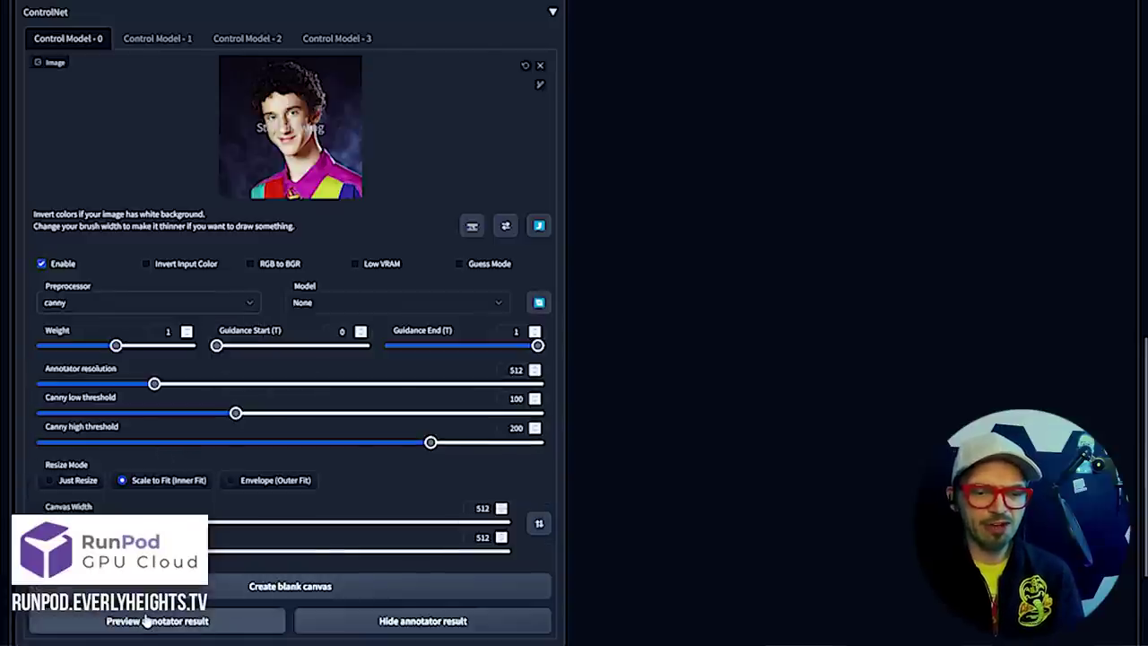
{"action": "scroll", "coordinate": [146, 621], "scroll_direction": "down", "scroll_amount": 3}
{"action": "scroll", "coordinate": [159, 509], "scroll_direction": "up", "scroll_amount": 5}
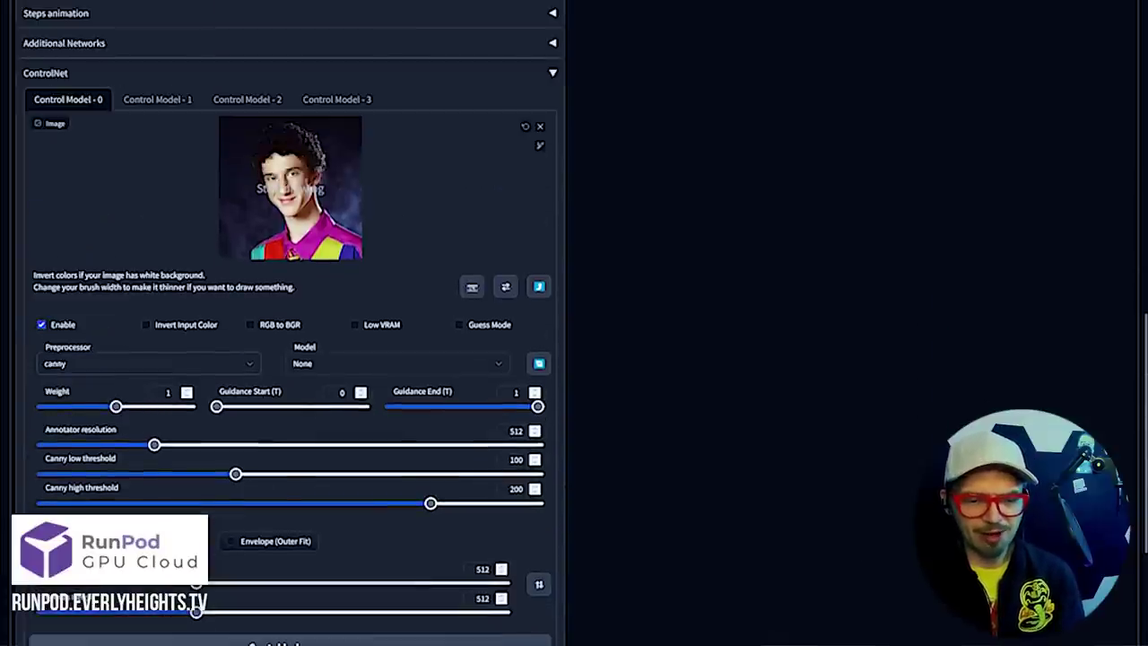
{"action": "scroll", "coordinate": [265, 506], "scroll_direction": "down", "scroll_amount": 2}
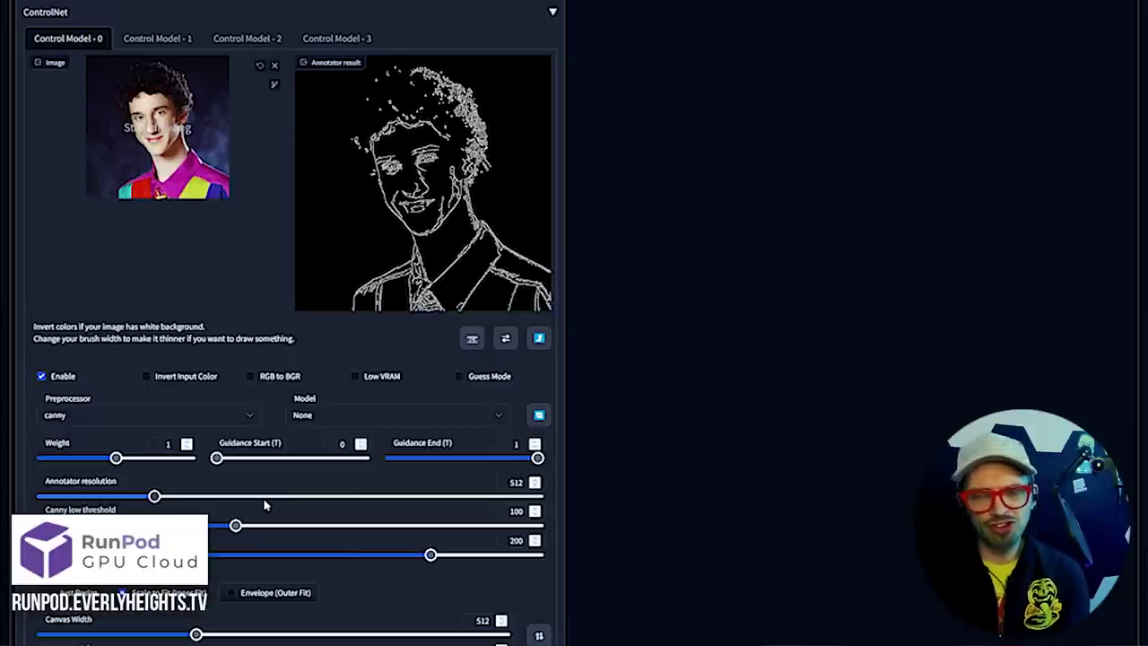
Set ControlNet unit 0's preprocessor to depth and check its silhouette preview
{"action": "left_click", "coordinate": [239, 418]}
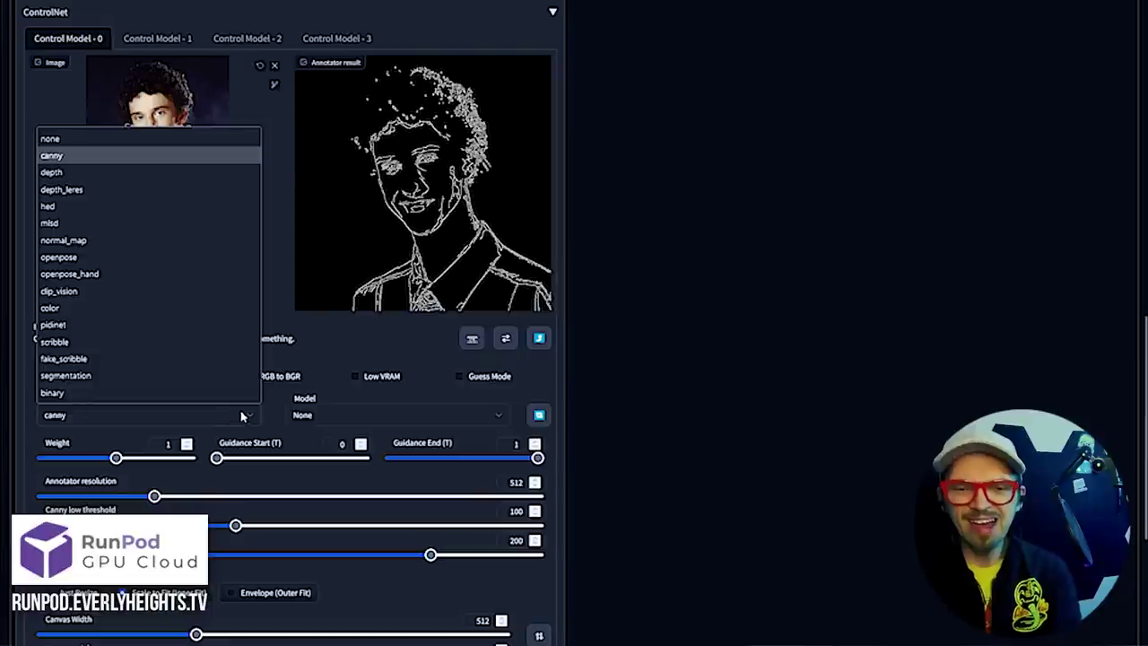
{"action": "left_click", "coordinate": [101, 173]}
{"action": "scroll", "coordinate": [291, 359], "scroll_direction": "down", "scroll_amount": 2}
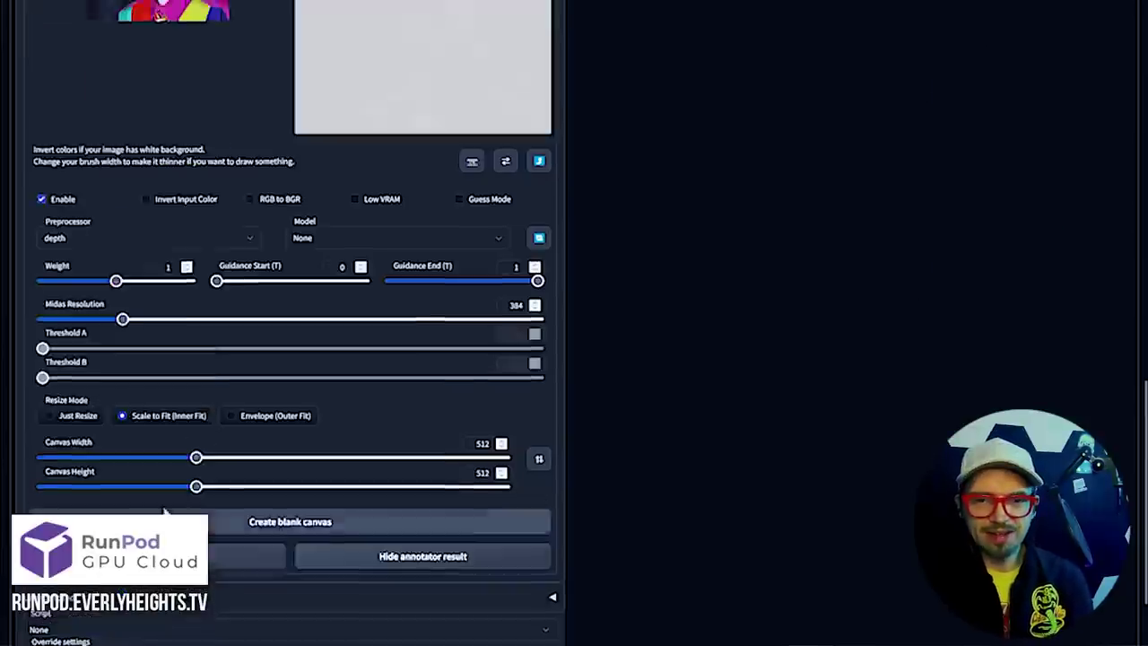
{"action": "scroll", "coordinate": [290, 358], "scroll_direction": "up", "scroll_amount": 3}
{"action": "scroll", "coordinate": [150, 509], "scroll_direction": "down", "scroll_amount": 1}
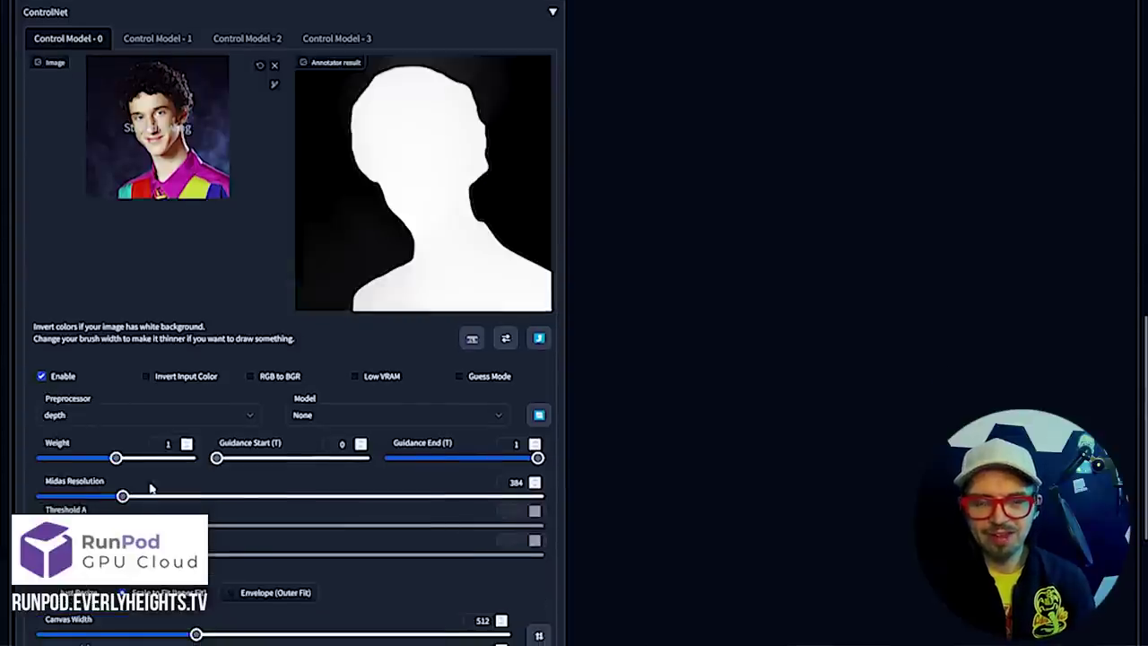
Switch the preprocessor to color for a pixelated colour map, then to hed
{"action": "left_click", "coordinate": [136, 415]}
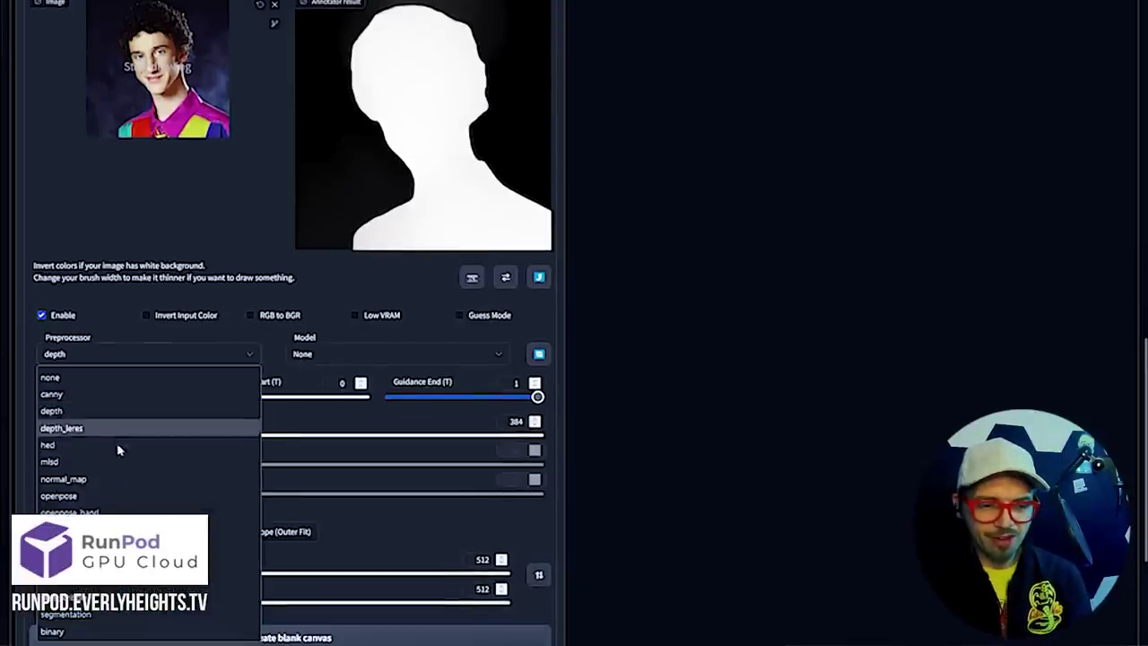
{"action": "left_click", "coordinate": [134, 545]}
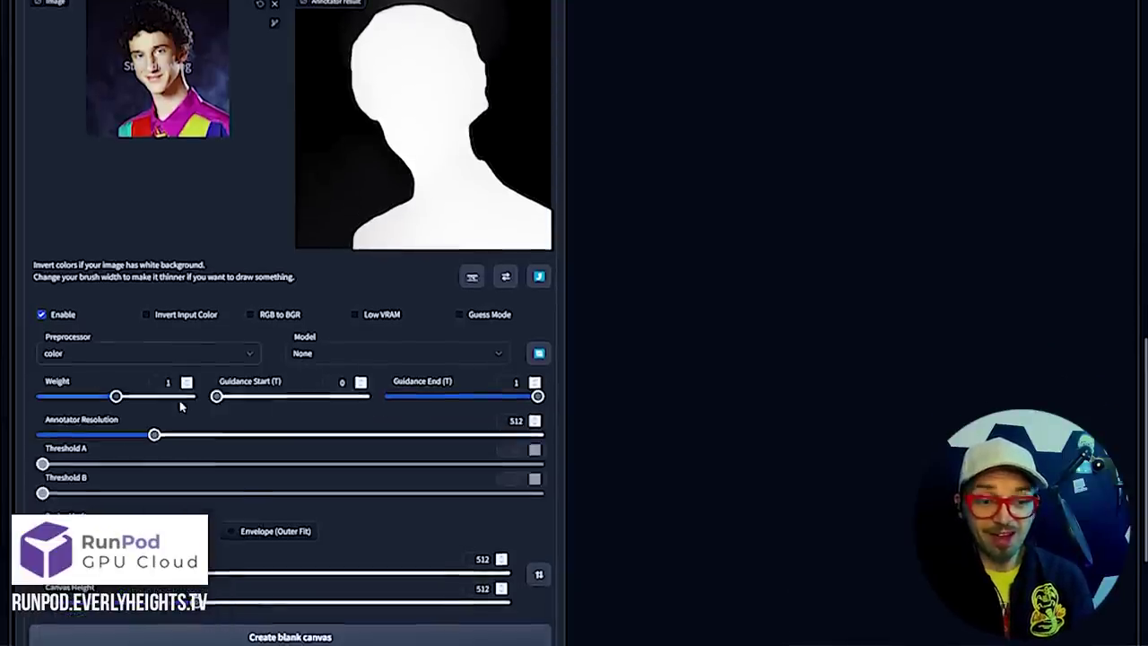
{"action": "scroll", "coordinate": [287, 359], "scroll_direction": "down", "scroll_amount": 1}
{"action": "scroll", "coordinate": [287, 359], "scroll_direction": "up", "scroll_amount": 2}
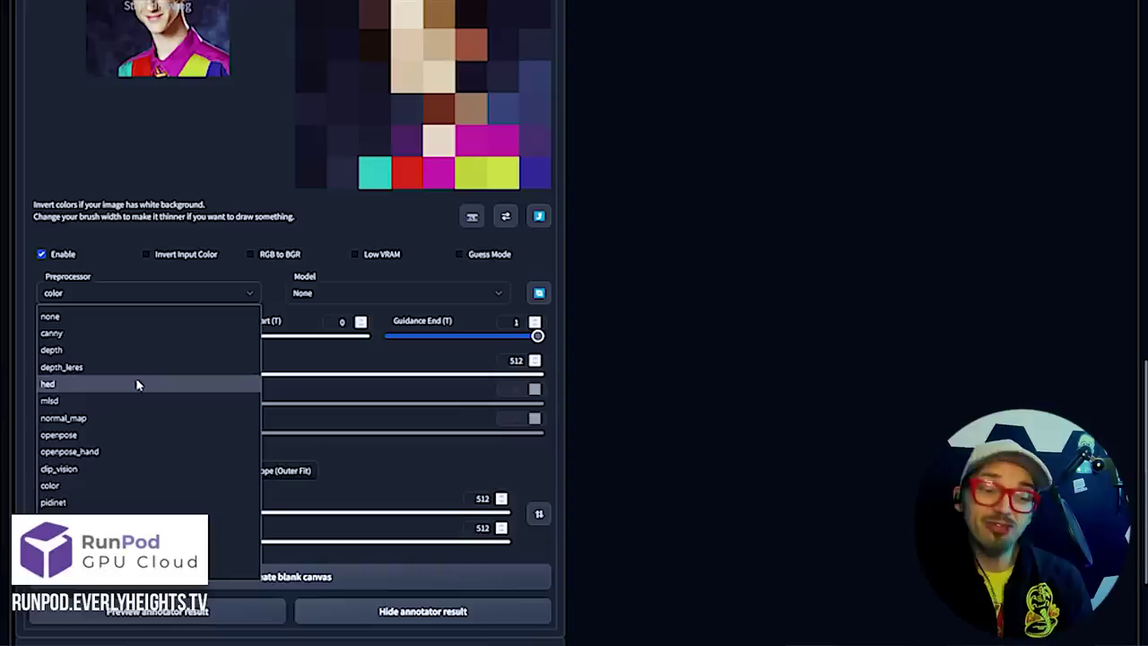
{"action": "left_click", "coordinate": [135, 382]}
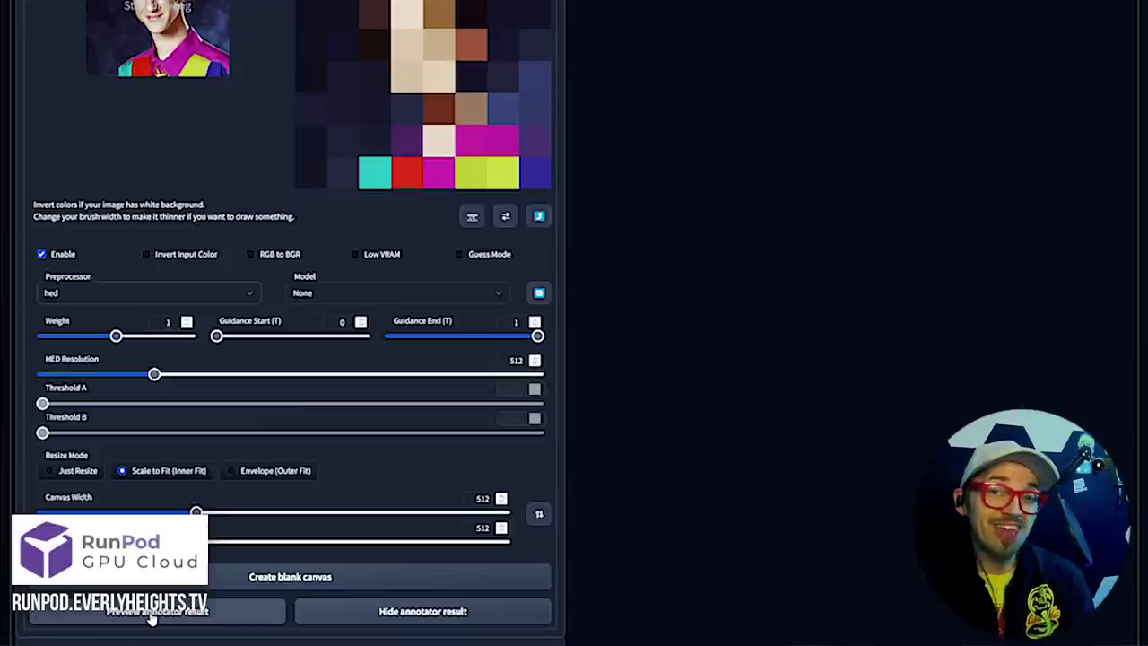
Preview the HED edge sketch, then switch back to depth (Midas 384) and preview the silhouette
{"action": "left_click", "coordinate": [153, 612]}
{"action": "scroll", "coordinate": [205, 319], "scroll_direction": "up", "scroll_amount": 2}
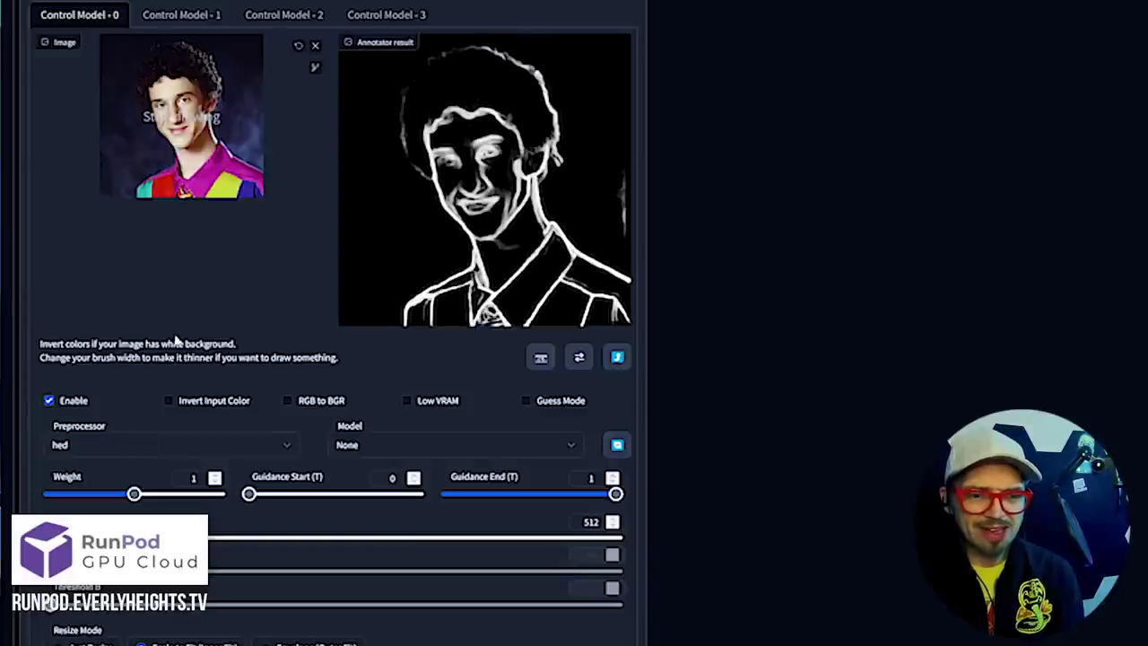
{"action": "left_click", "coordinate": [174, 444]}
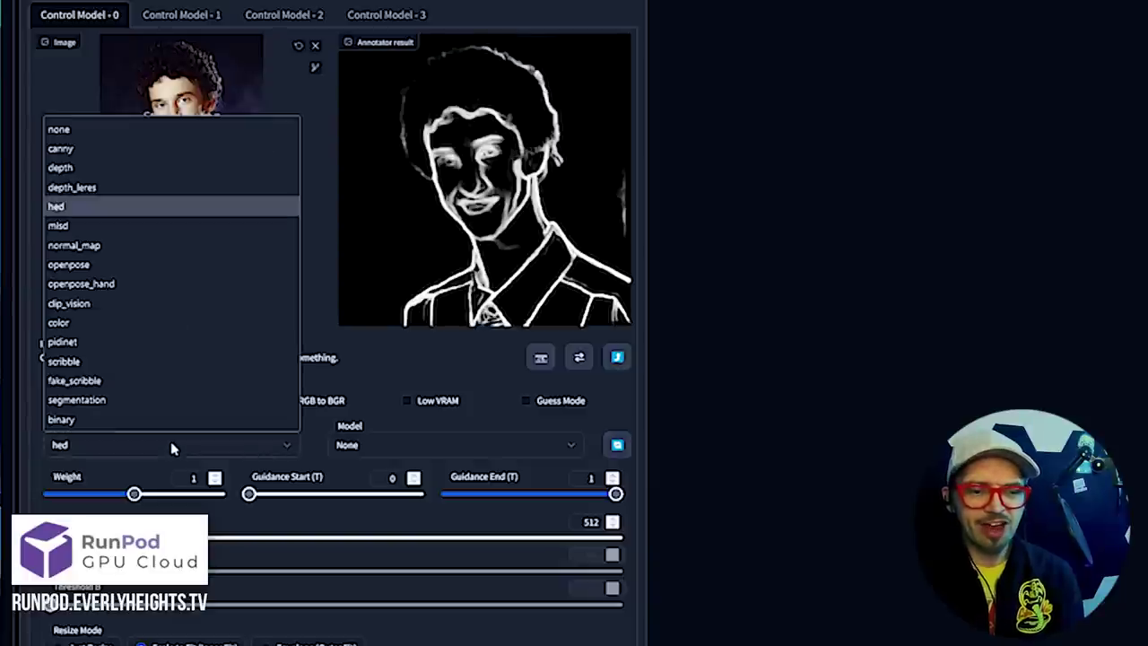
{"action": "left_click", "coordinate": [117, 177]}
{"action": "scroll", "coordinate": [192, 371], "scroll_direction": "down", "scroll_amount": 3}
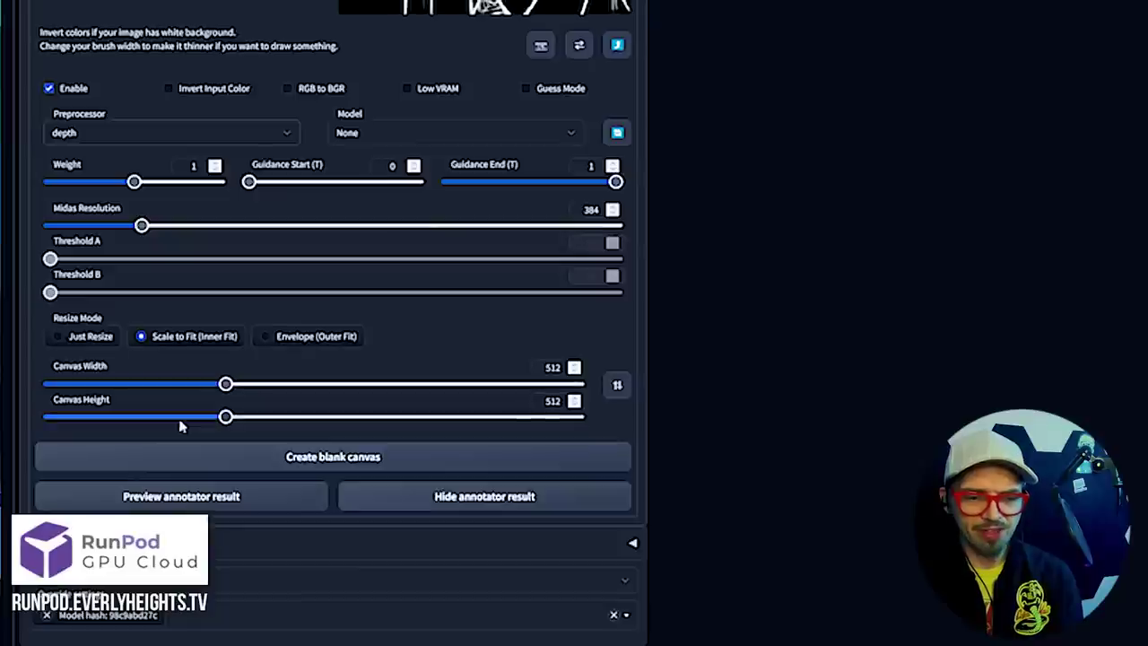
{"action": "left_click", "coordinate": [205, 505]}
{"action": "scroll", "coordinate": [218, 341], "scroll_direction": "up", "scroll_amount": 5}
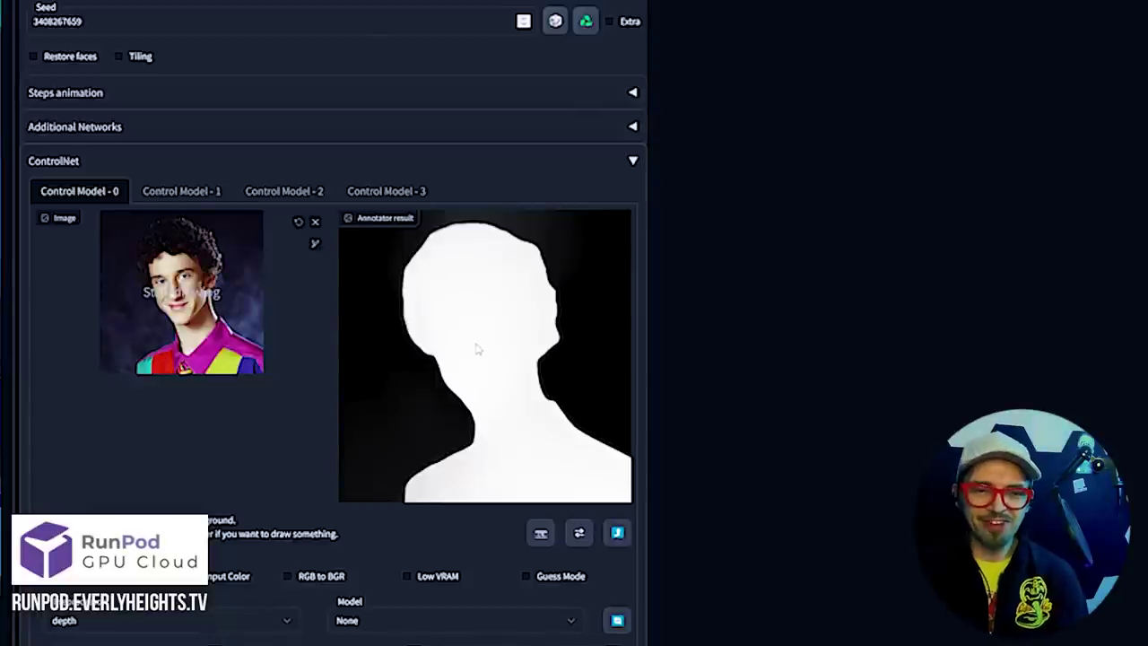
{"action": "left_click", "coordinate": [171, 194]}
{"action": "left_click", "coordinate": [87, 197]}
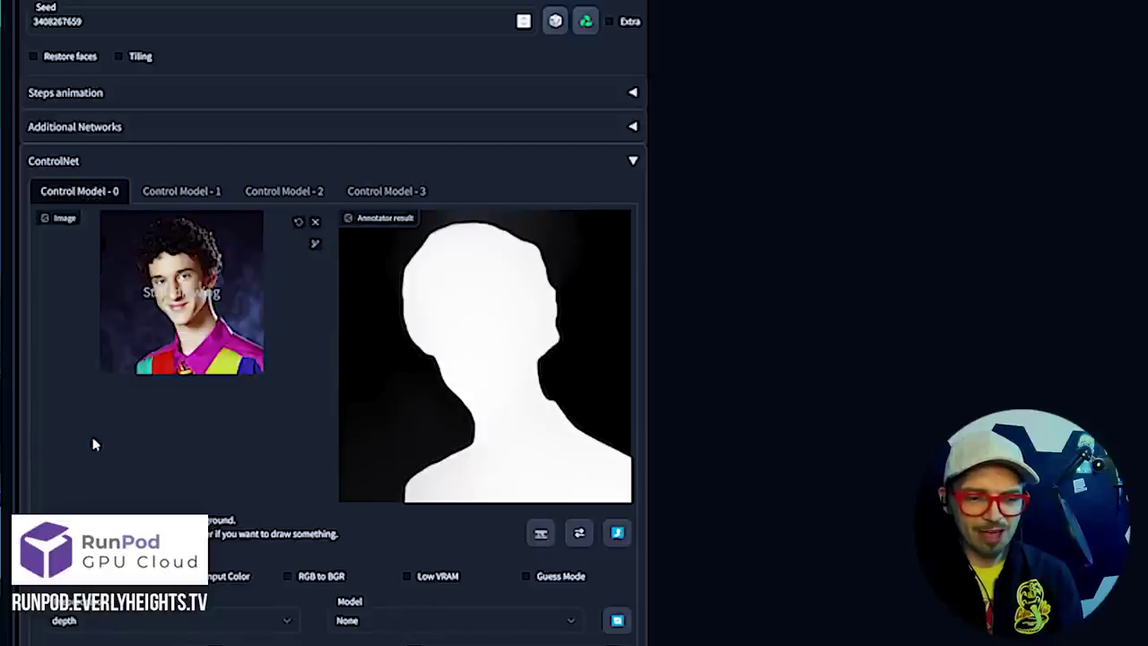
Load Screech.jpg into the second ControlNet unit
{"action": "left_click", "coordinate": [180, 190]}
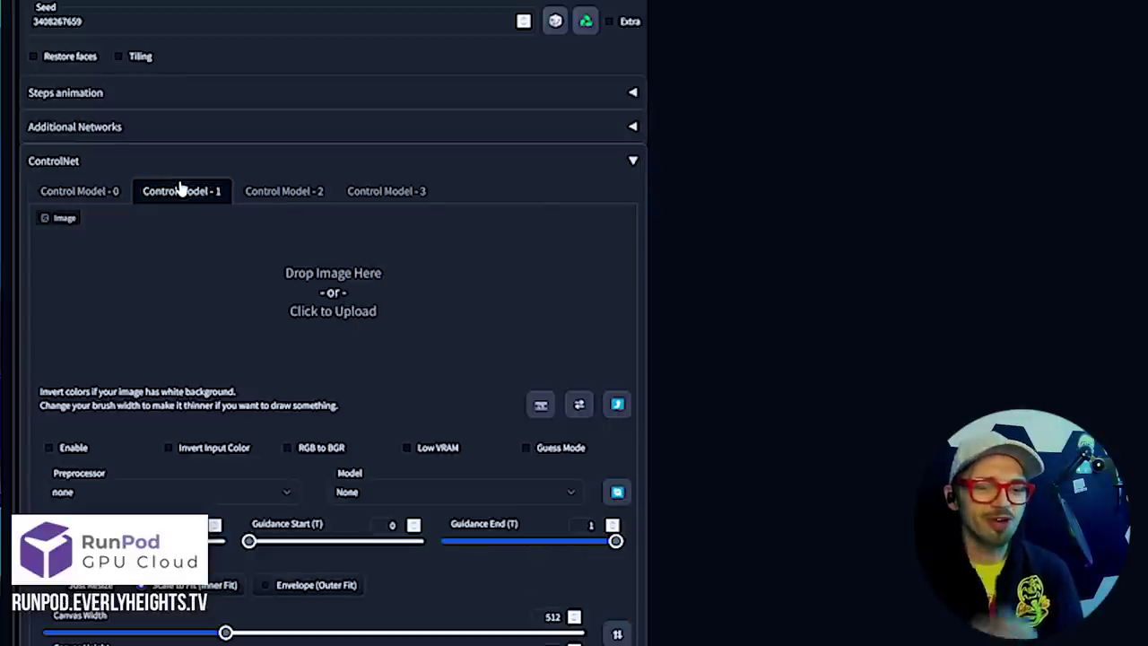
{"action": "left_click", "coordinate": [310, 260]}
{"action": "double_click", "coordinate": [227, 112]}
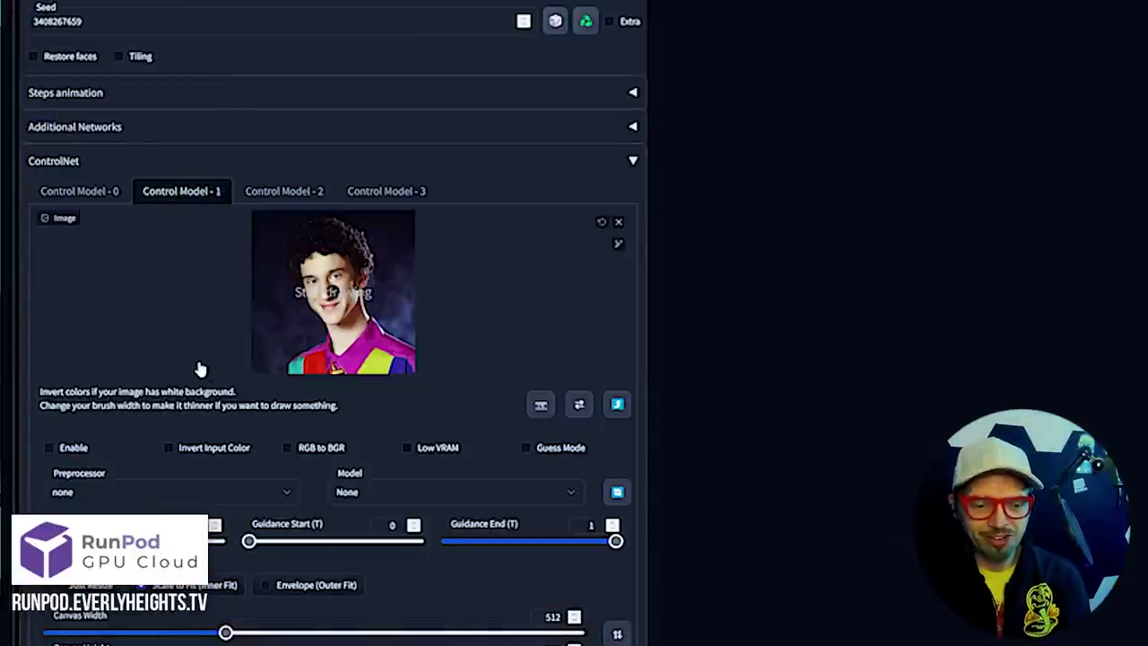
Enable the unit with the t2iadapter_color_sd14v1 model and preview its blocky colour map
{"action": "left_click", "coordinate": [50, 448]}
{"action": "left_click", "coordinate": [453, 492]}
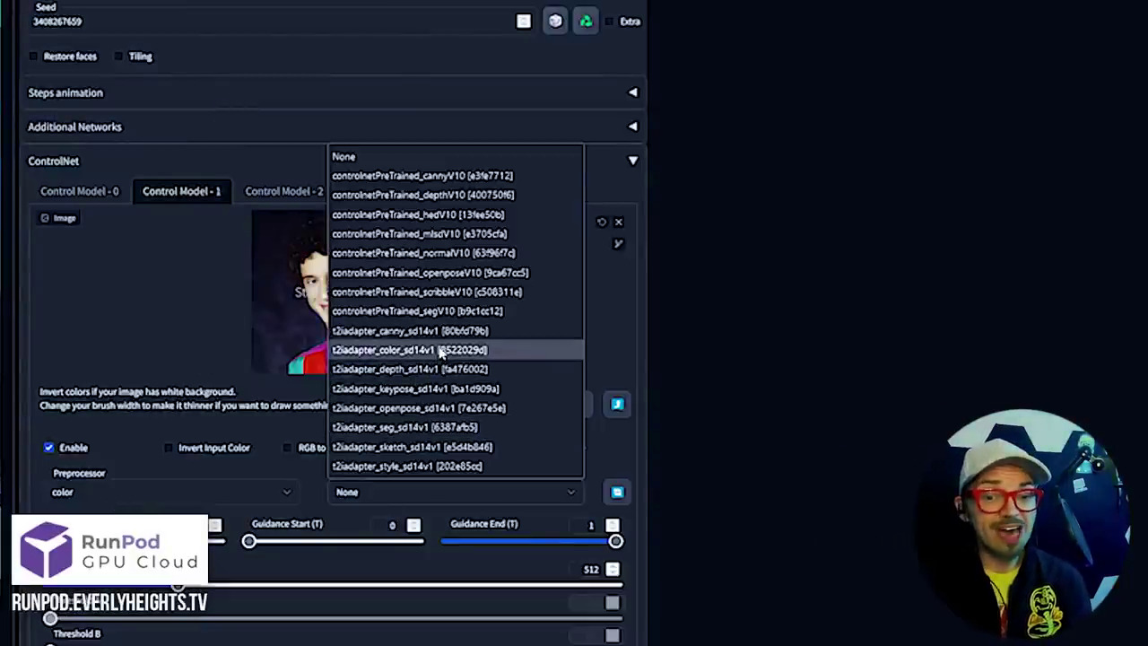
{"action": "left_click", "coordinate": [441, 354]}
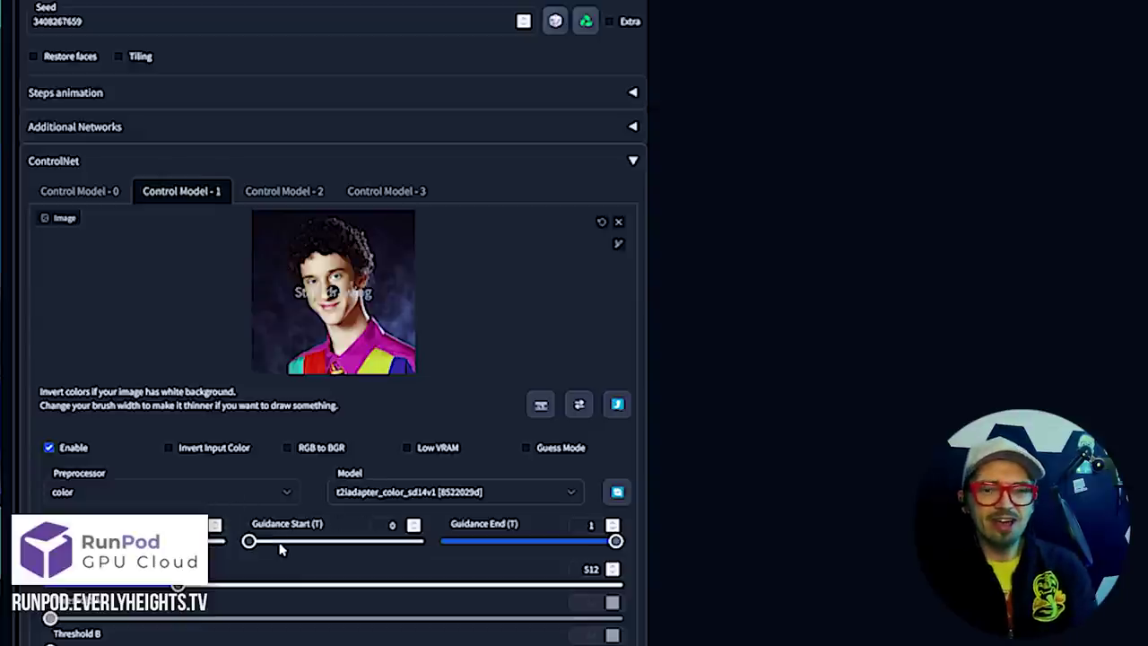
{"action": "scroll", "coordinate": [296, 549], "scroll_direction": "down", "scroll_amount": 2}
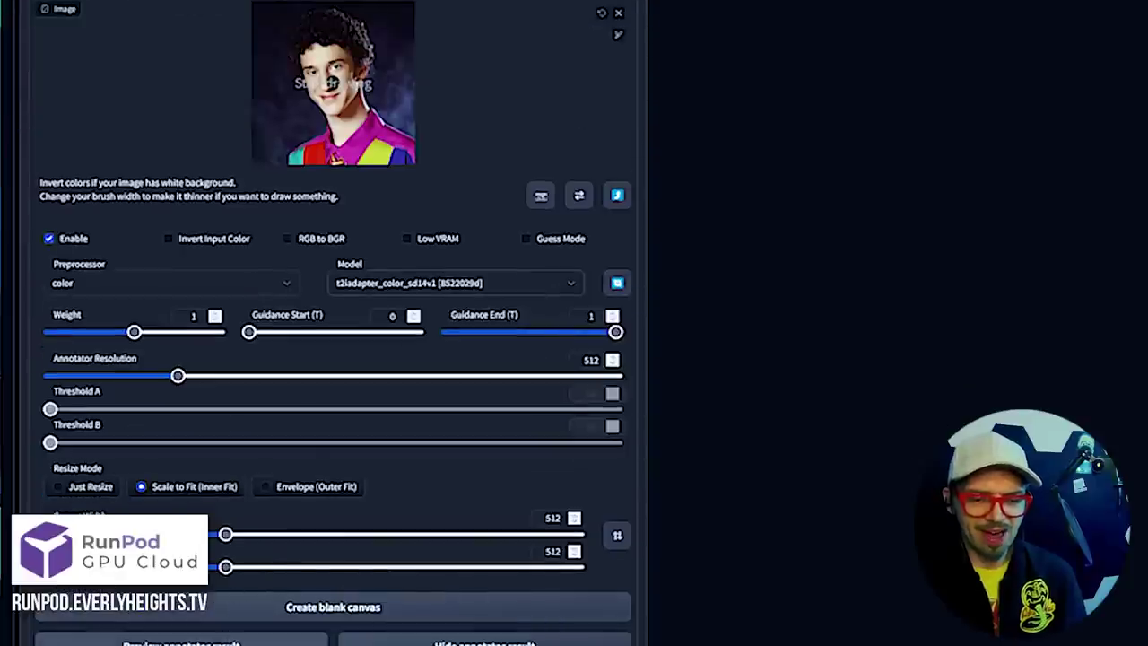
{"action": "left_click", "coordinate": [236, 639]}
{"action": "scroll", "coordinate": [264, 448], "scroll_direction": "up", "scroll_amount": 2}
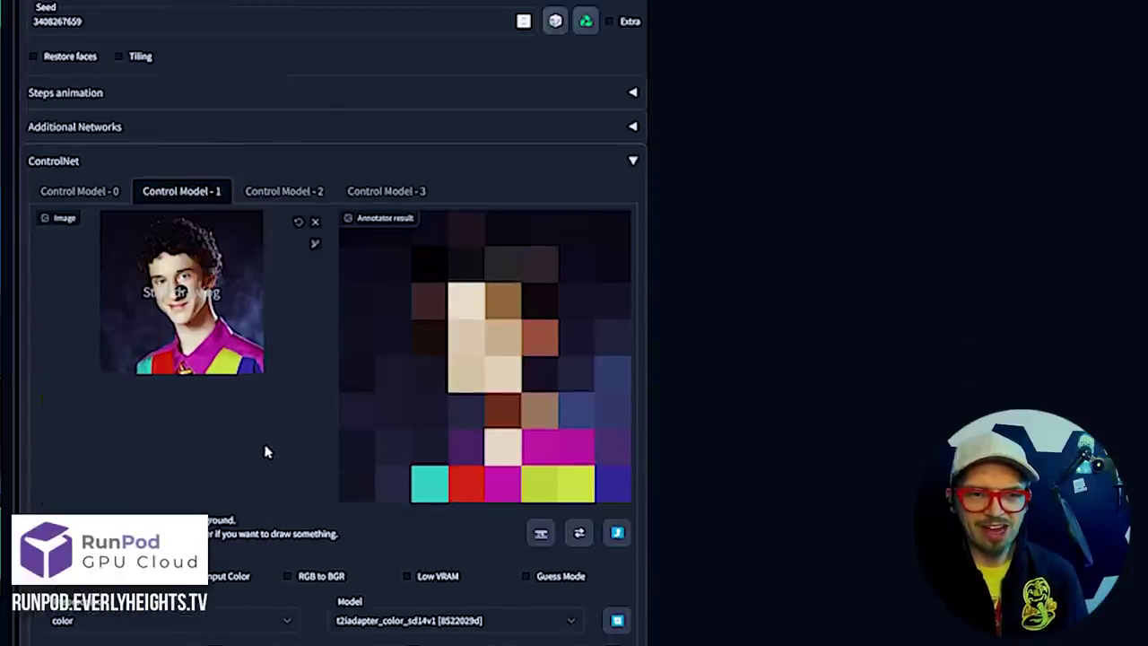
{"action": "scroll", "coordinate": [264, 452], "scroll_direction": "down", "scroll_amount": 2}
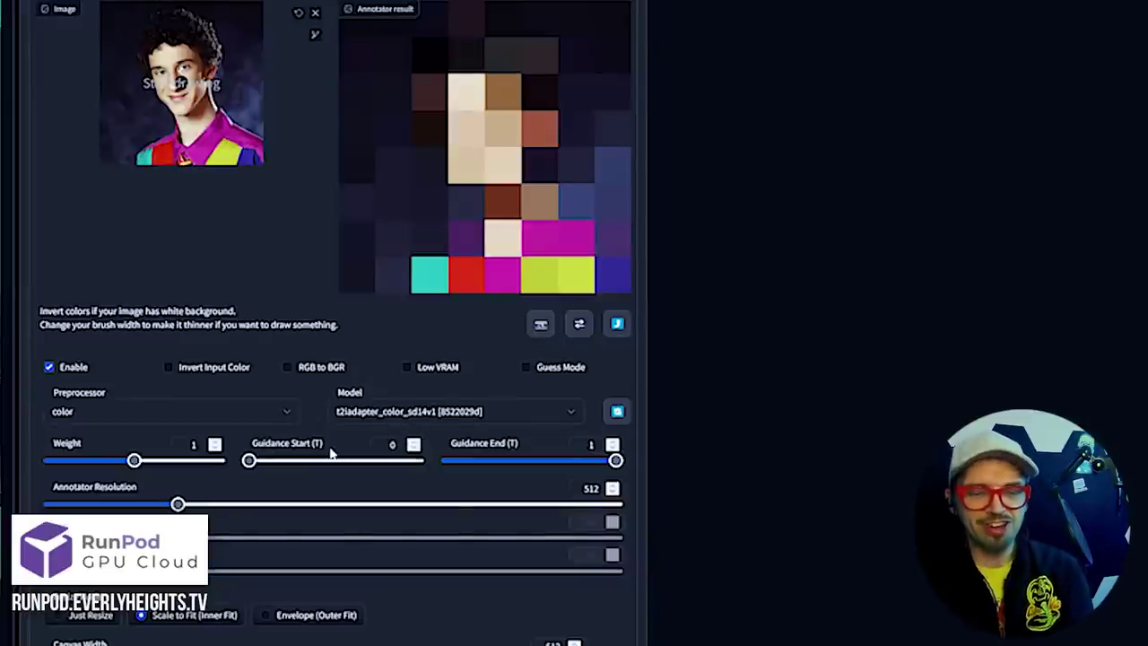
{"action": "scroll", "coordinate": [349, 469], "scroll_direction": "up", "scroll_amount": 2}
{"action": "left_click", "coordinate": [58, 191]}
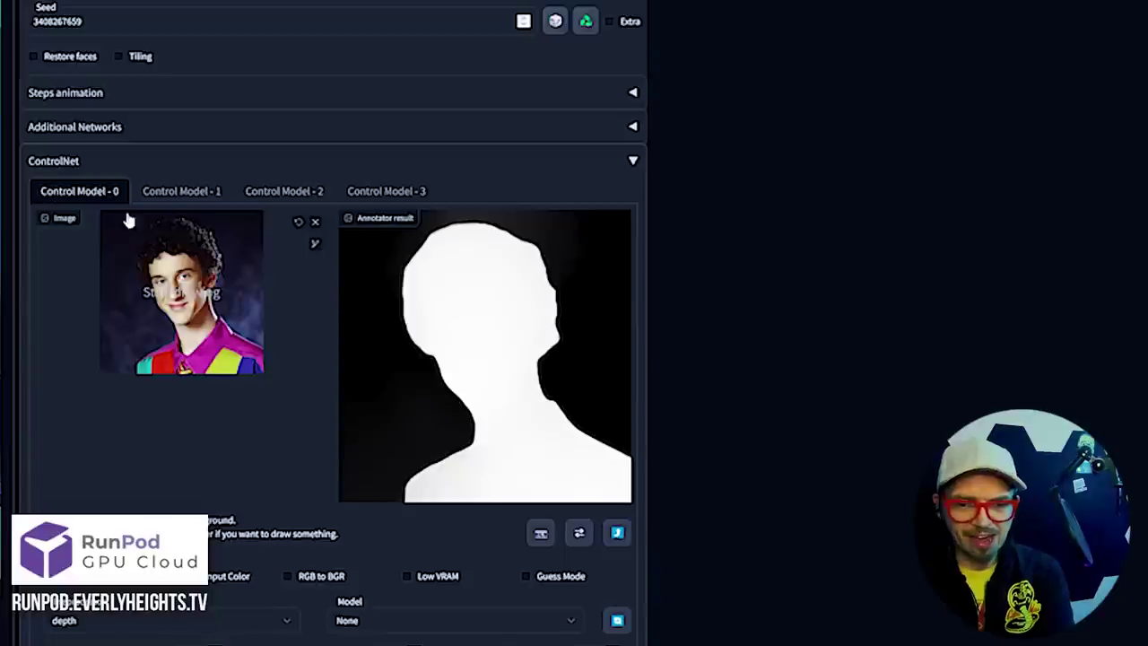
{"action": "left_click", "coordinate": [185, 191]}
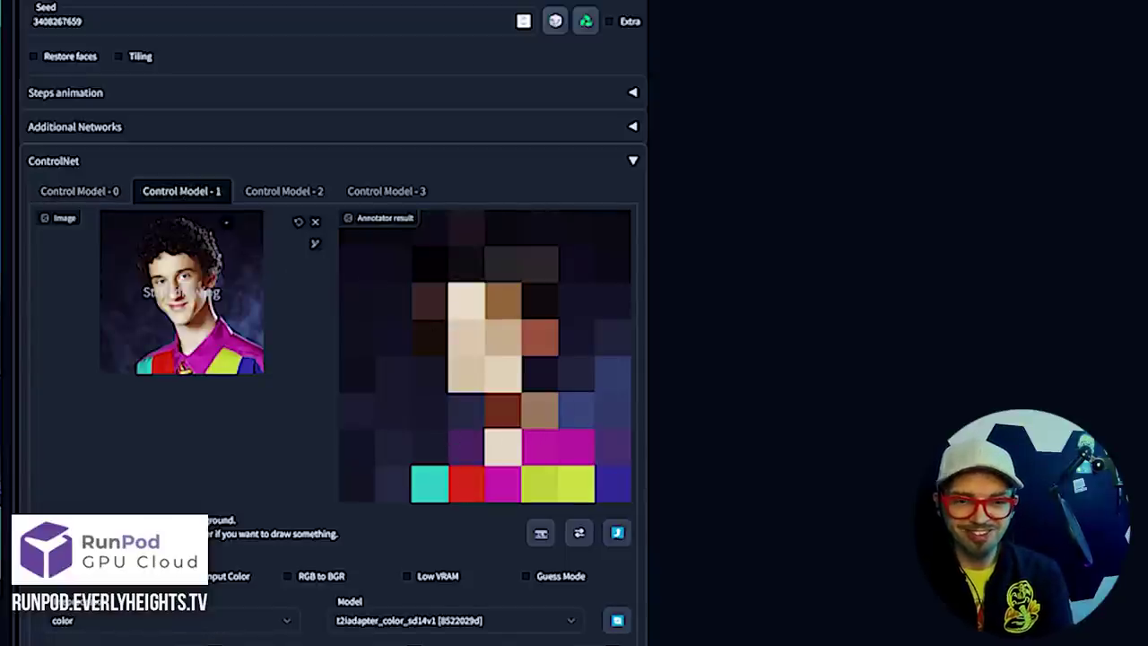
Enable the third ControlNet unit with the canny preprocessor
{"action": "left_click", "coordinate": [264, 191]}
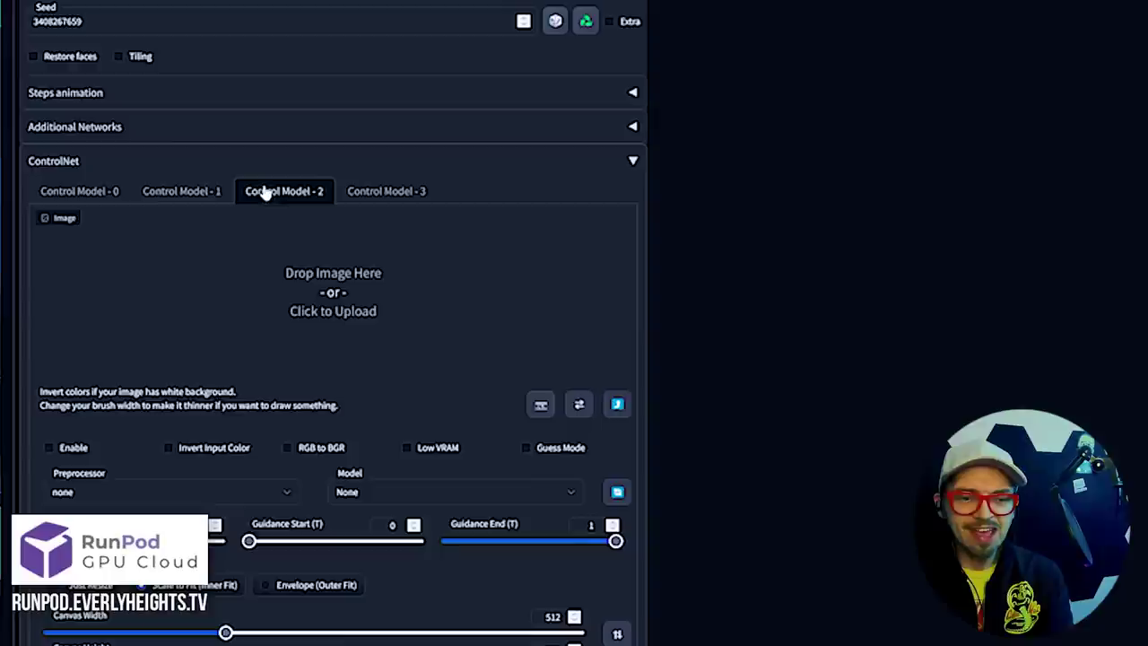
{"action": "left_click", "coordinate": [68, 448]}
{"action": "left_click", "coordinate": [96, 492]}
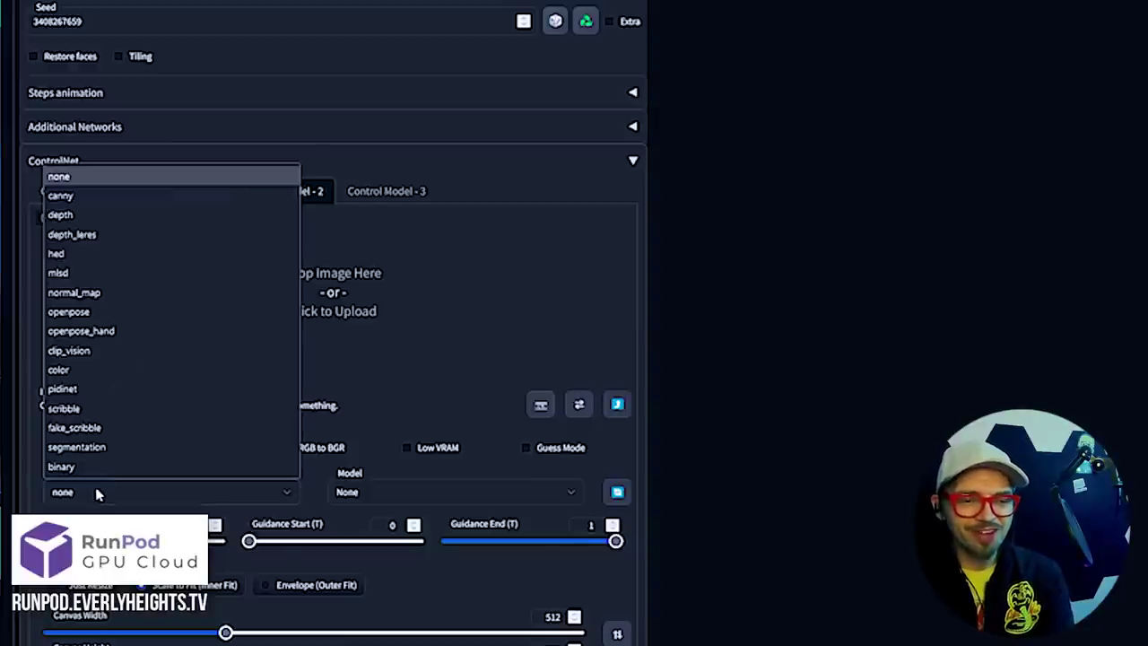
{"action": "left_click", "coordinate": [147, 199]}
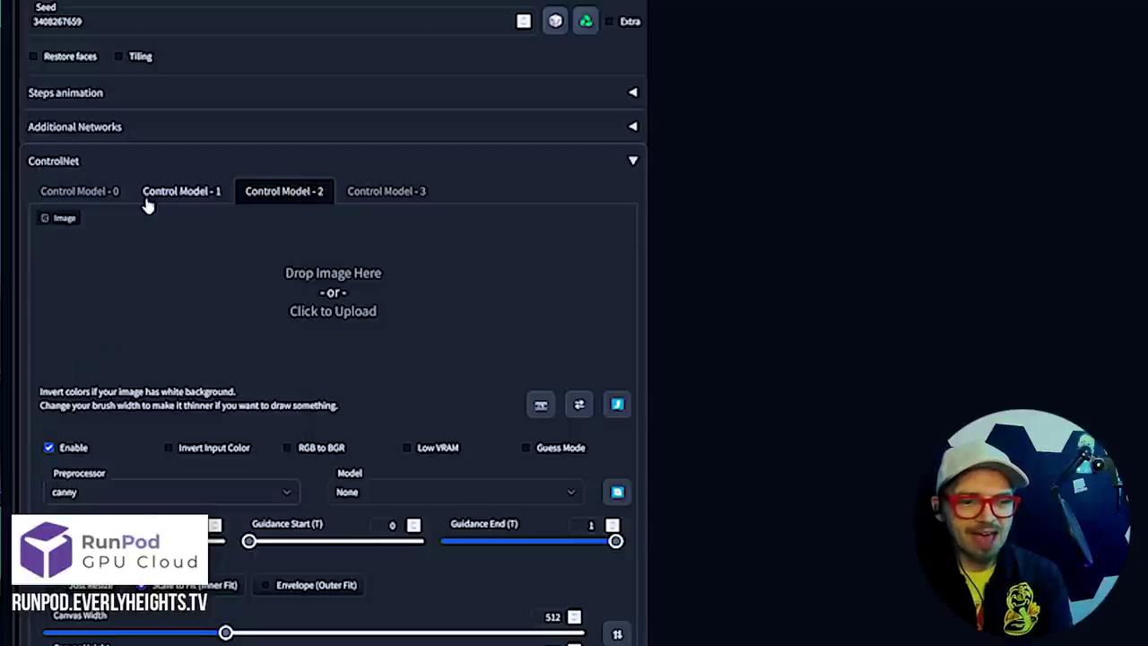
{"action": "scroll", "coordinate": [243, 516], "scroll_direction": "down", "scroll_amount": 4}
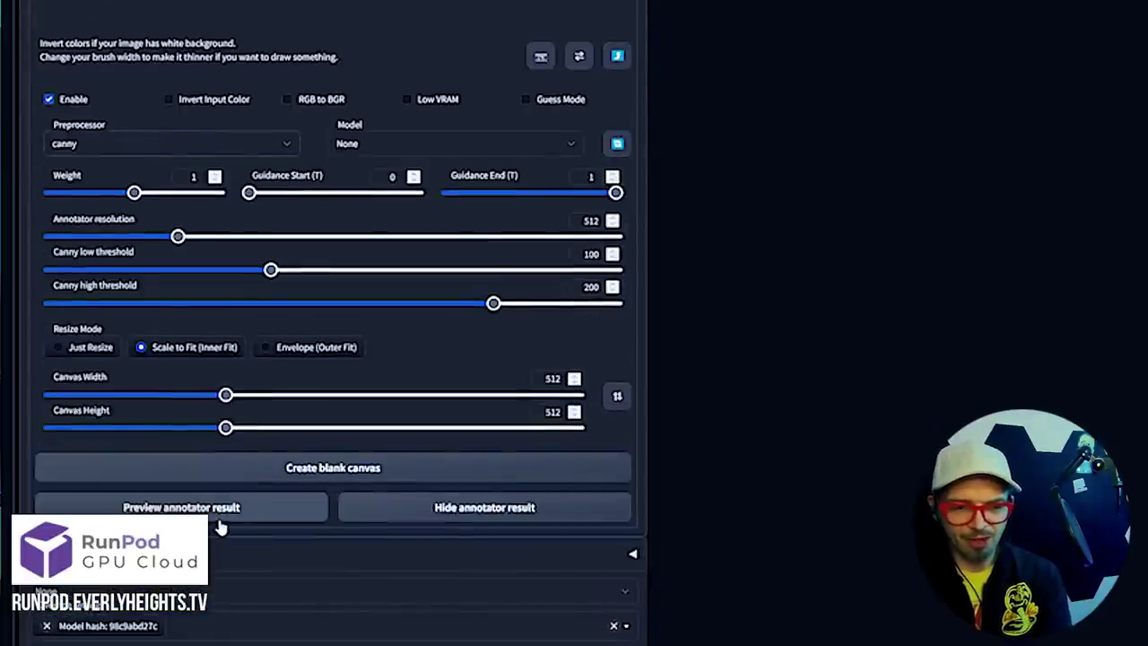
{"action": "scroll", "coordinate": [242, 516], "scroll_direction": "up", "scroll_amount": 4}
Load Screech.jpg, choose controlnetPreTrained_cannyV10, and lower Guidance End to 0.91
{"action": "left_click", "coordinate": [272, 233]}
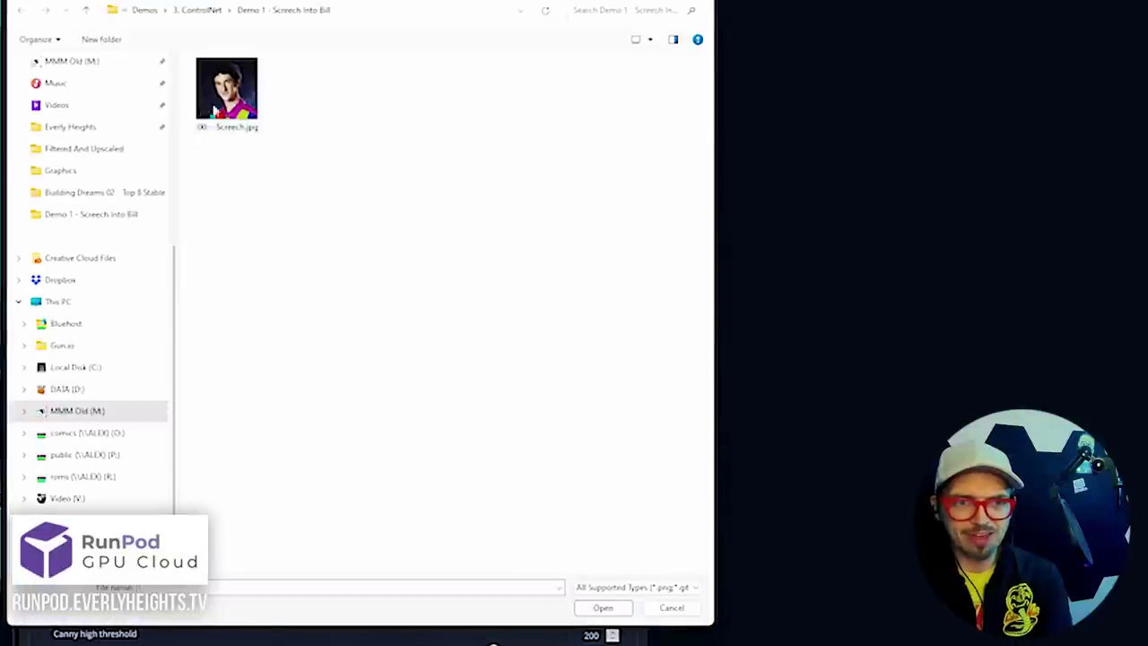
{"action": "double_click", "coordinate": [221, 110]}
{"action": "scroll", "coordinate": [233, 484], "scroll_direction": "down", "scroll_amount": 3}
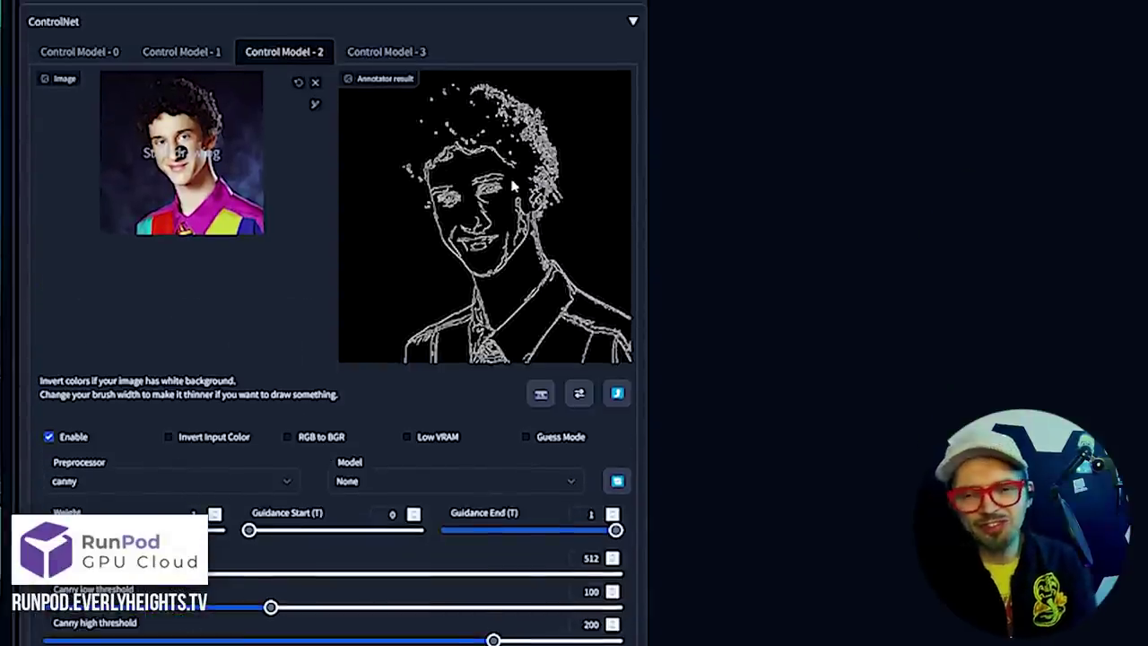
{"action": "left_click", "coordinate": [400, 482]}
{"action": "left_click", "coordinate": [431, 165]}
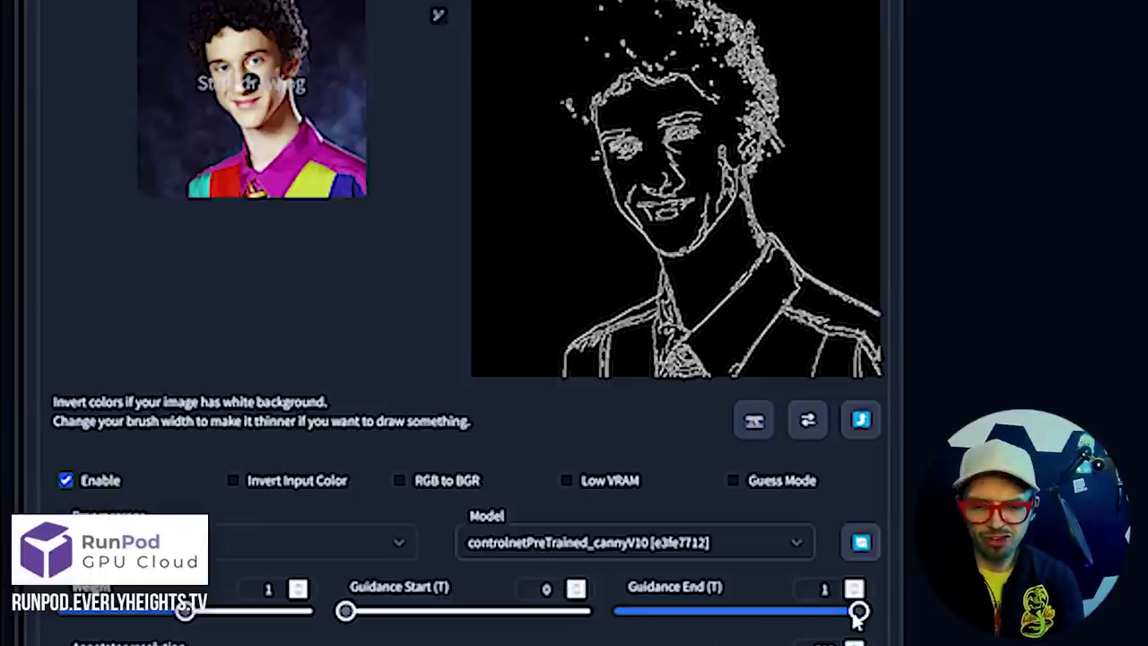
{"action": "left_click_drag", "start_coordinate": [856, 616], "coordinate": [813, 618]}
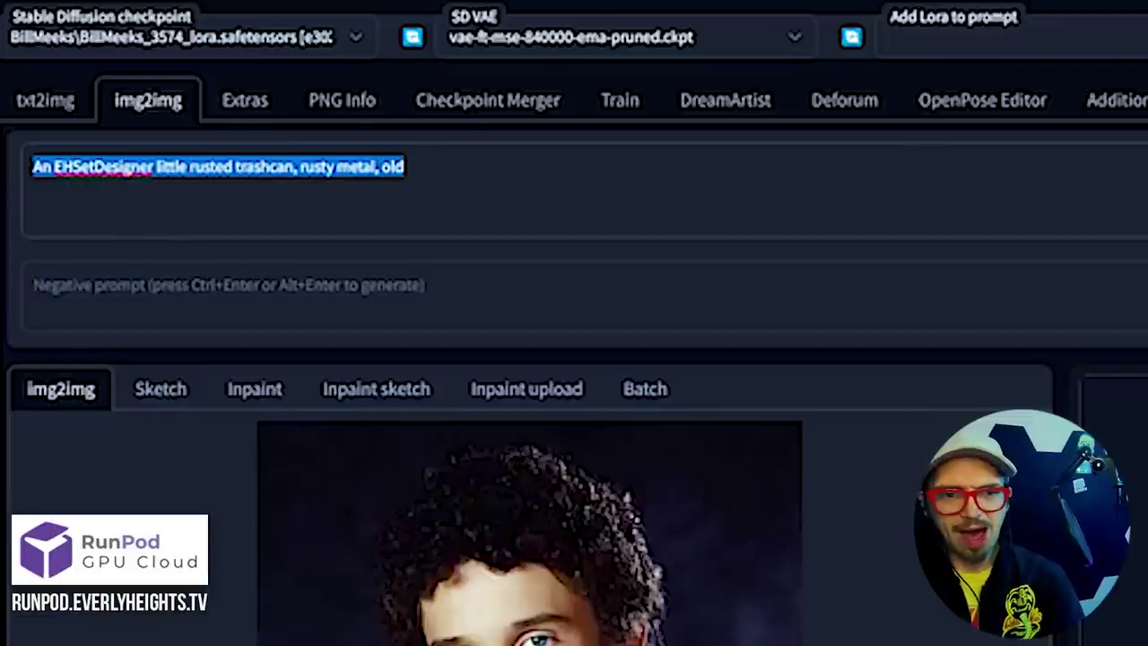
Replace the trashcan prompt with an Interrogate CLIP caption and select the artist names
{"action": "key", "text": "BackSpace"}
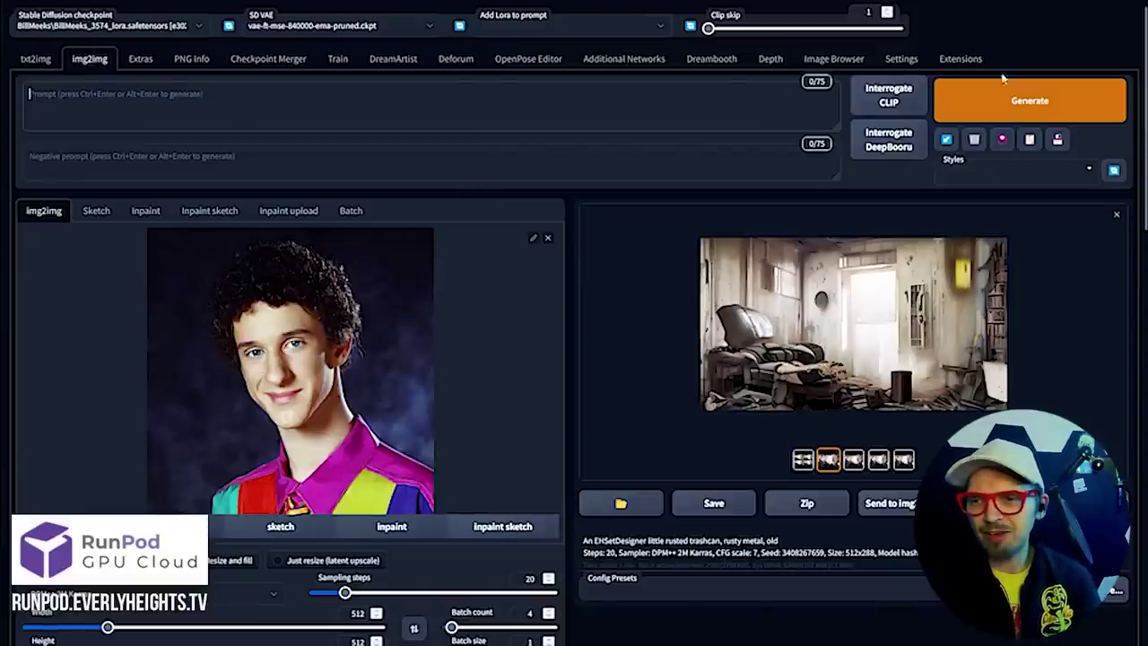
{"action": "left_click", "coordinate": [898, 97]}
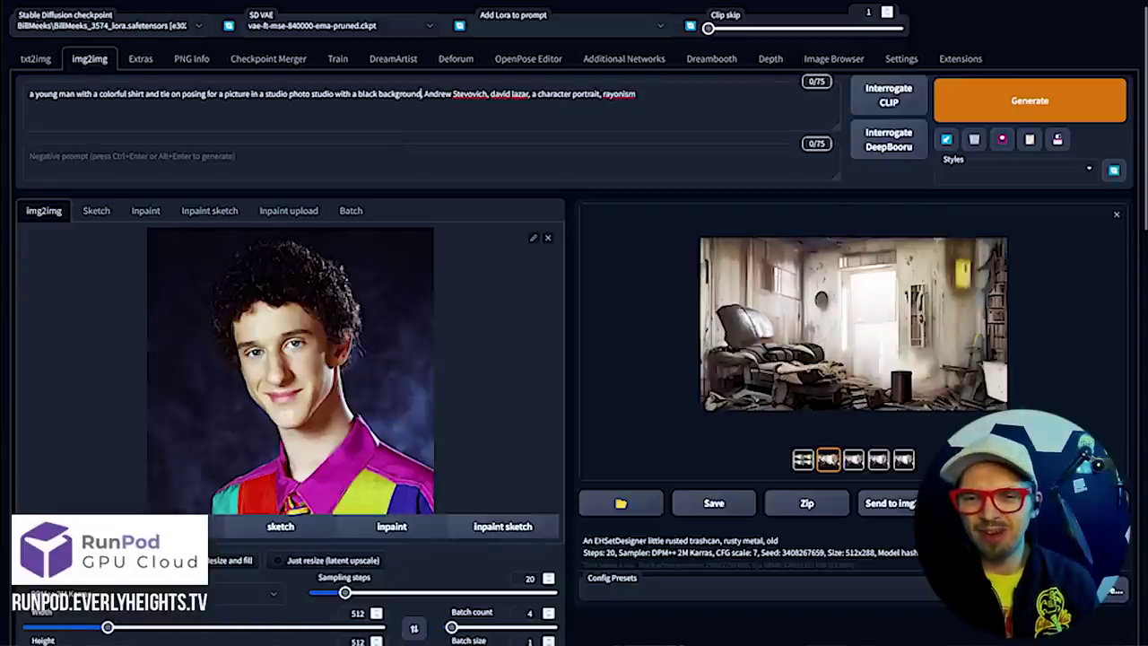
{"action": "left_click_drag", "start_coordinate": [422, 93], "coordinate": [527, 94]}
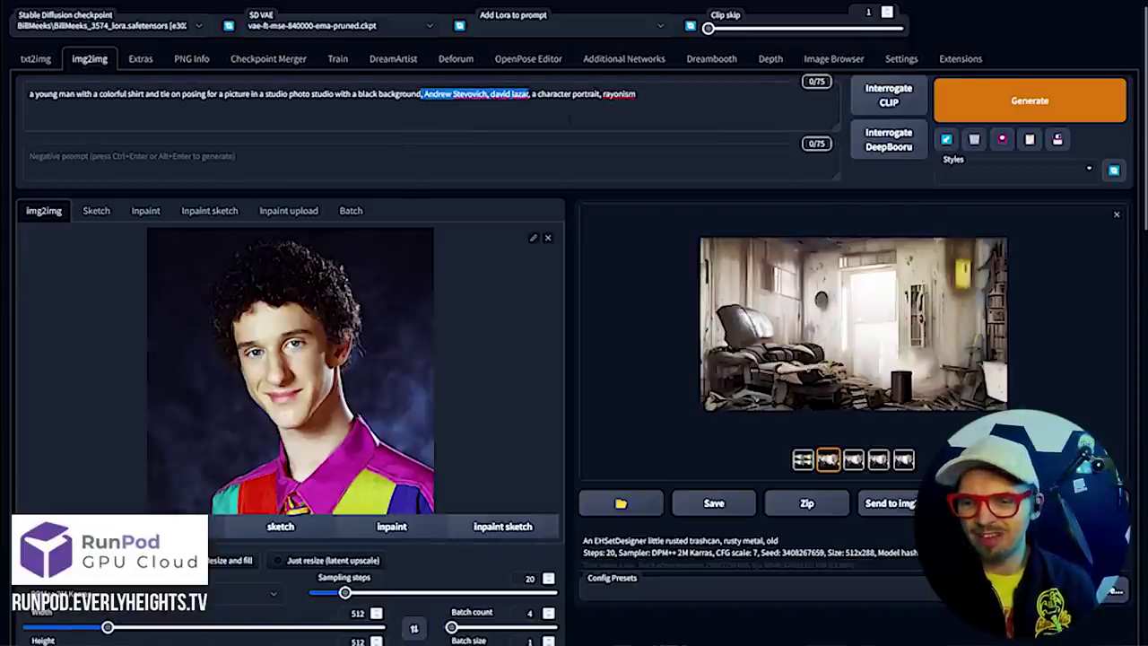
Delete the artist names and 'rayonism', insert the LoRA trigger word and boost its weight
{"action": "key", "text": "BackSpace"}
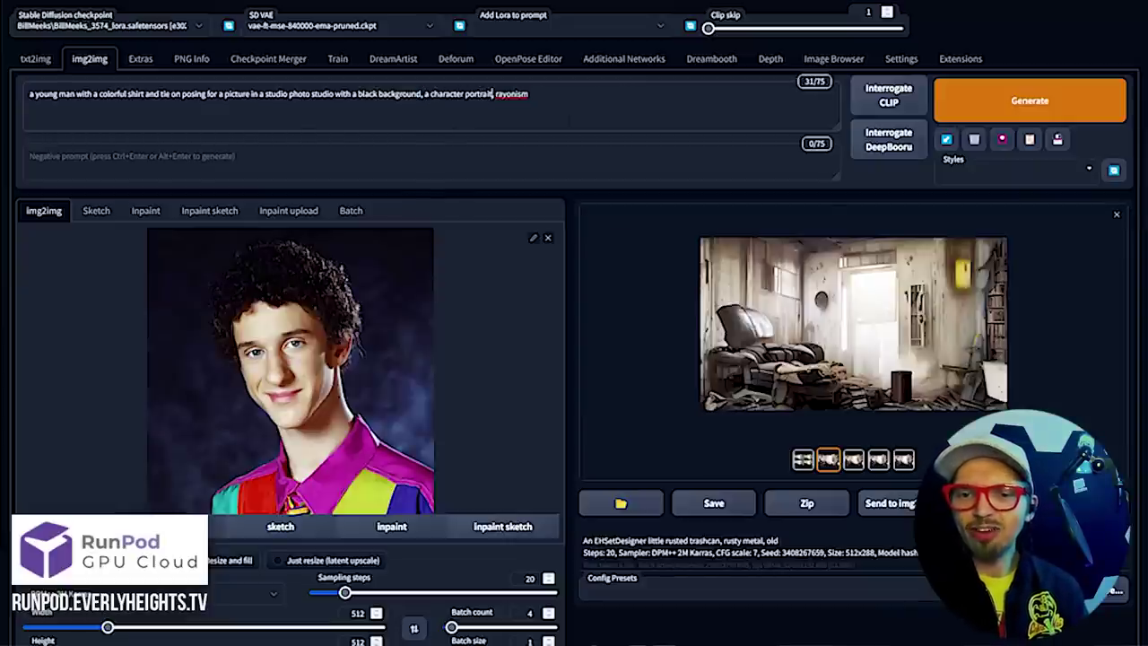
{"action": "left_click_drag", "start_coordinate": [530, 94], "coordinate": [492, 94]}
{"action": "key", "text": "BackSpace"}
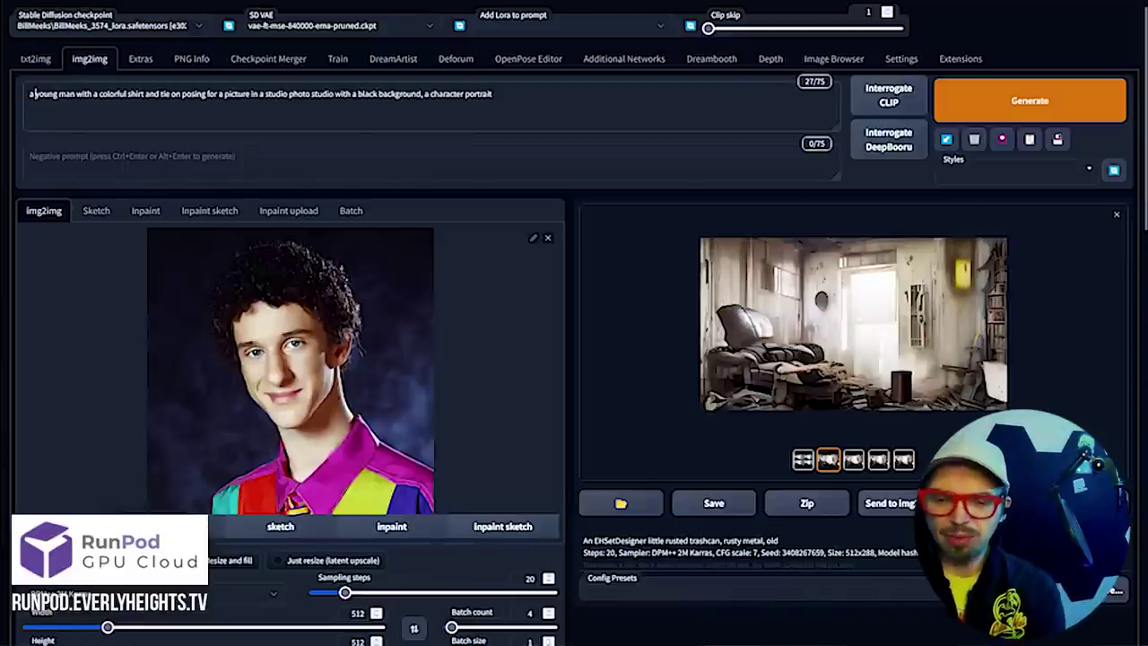
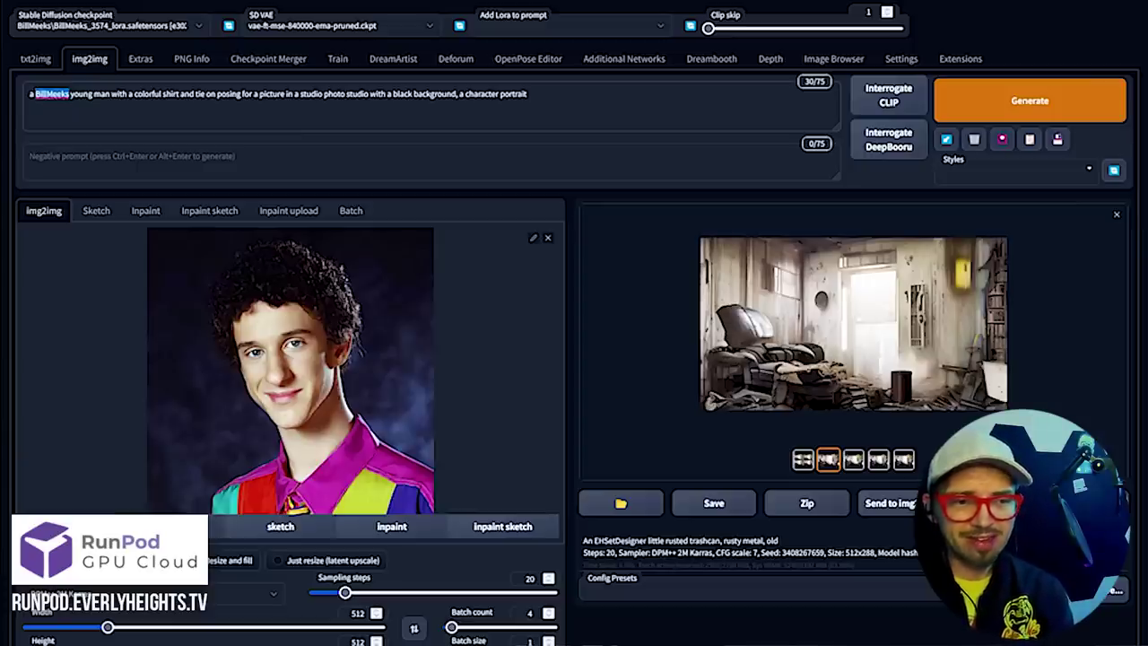
{"action": "key", "text": "ctrl+Up"}
{"action": "key", "text": "ctrl+Up"}
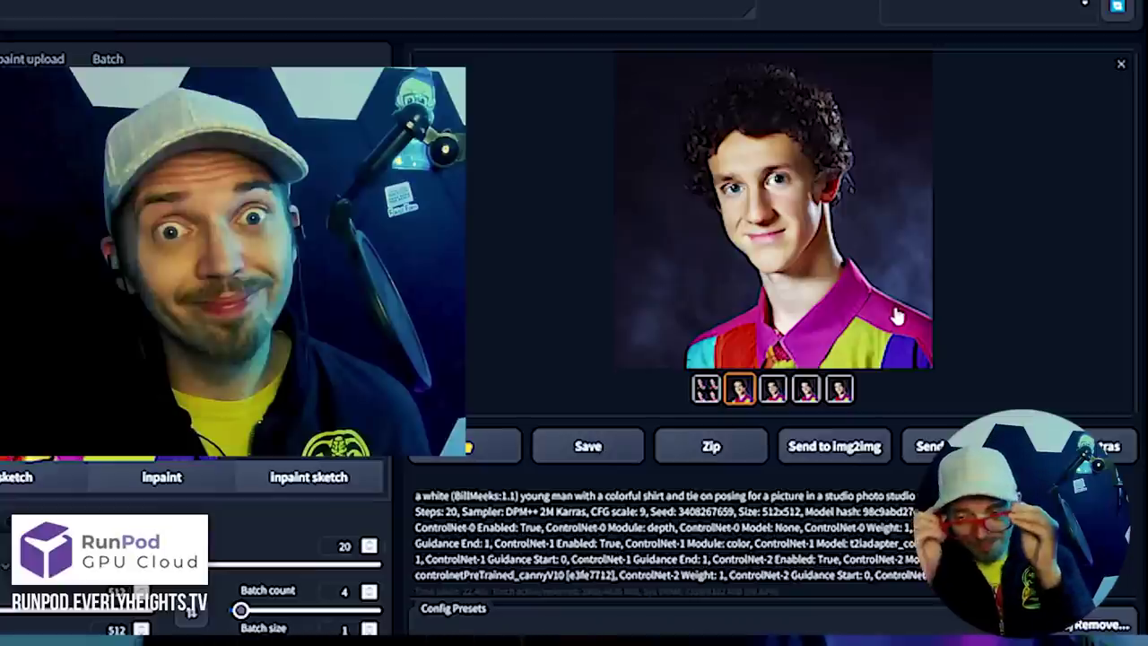
Compare the generated portraits and send the first result to the Inpaint canvas
{"action": "left_click", "coordinate": [775, 392]}
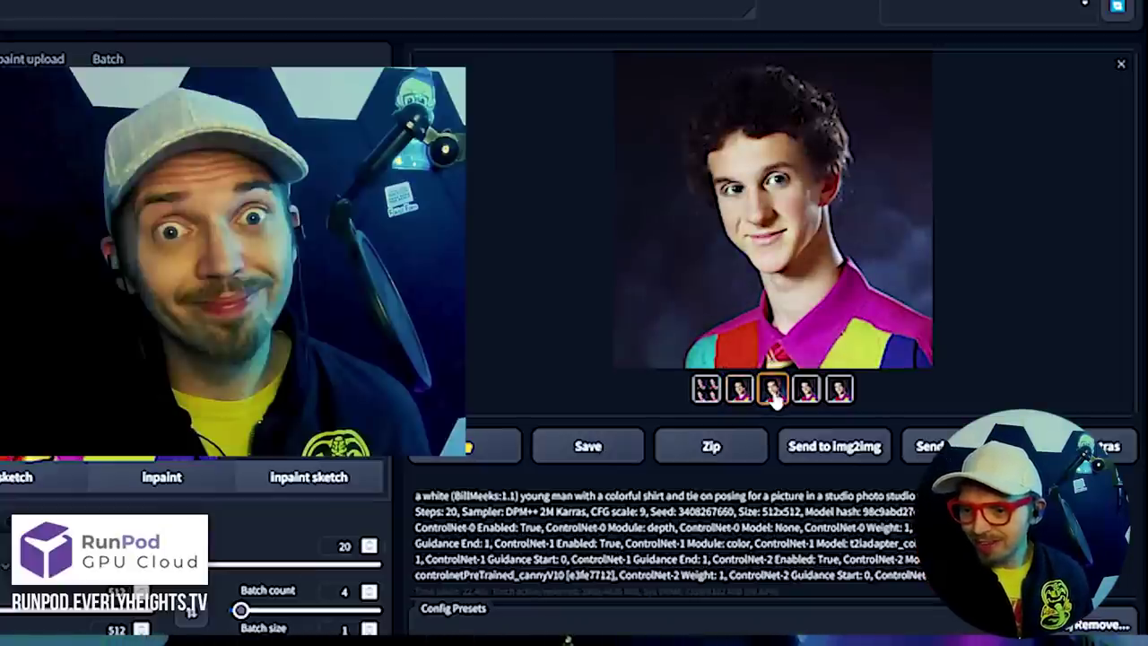
{"action": "left_click", "coordinate": [805, 392]}
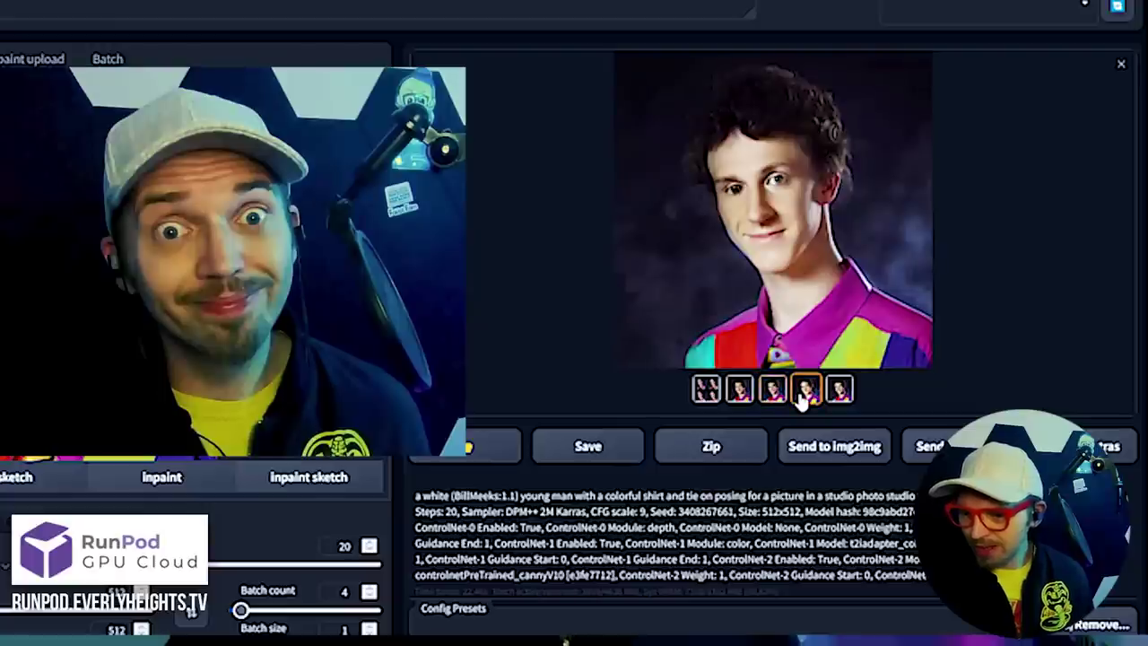
{"action": "left_click", "coordinate": [836, 394]}
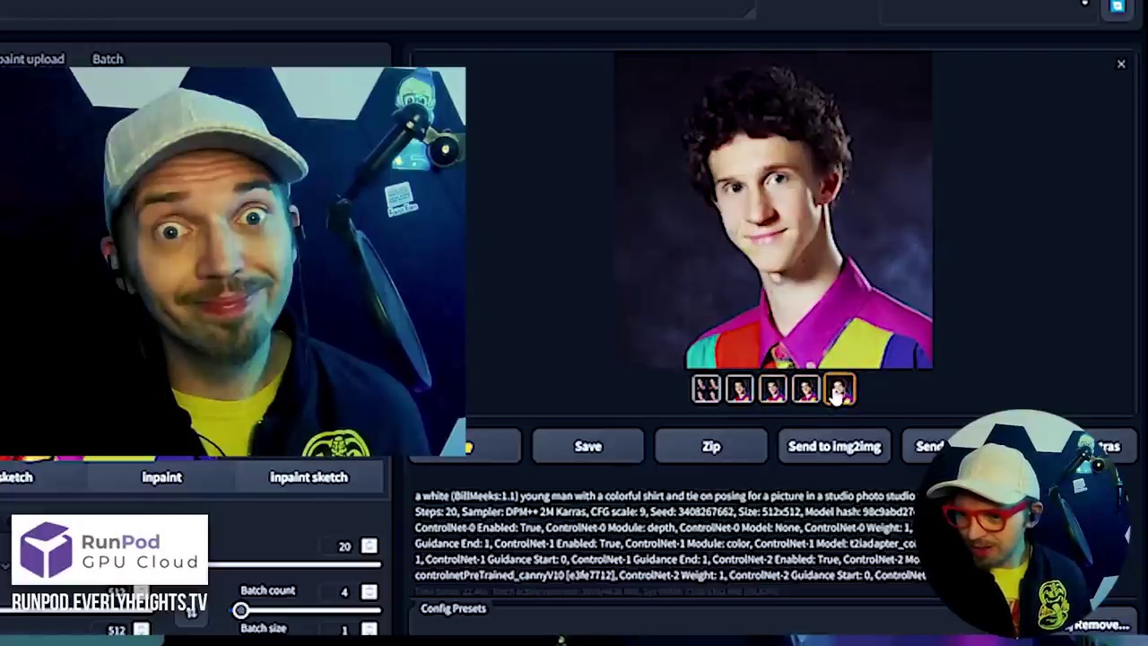
{"action": "left_click", "coordinate": [739, 395]}
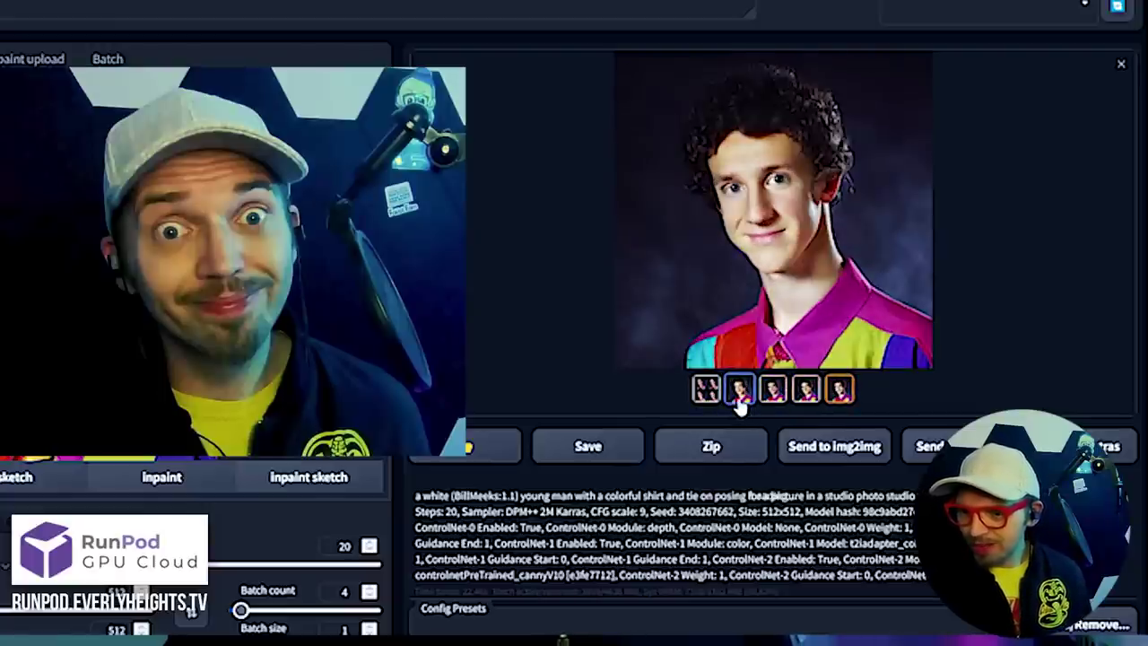
{"action": "left_click", "coordinate": [807, 388]}
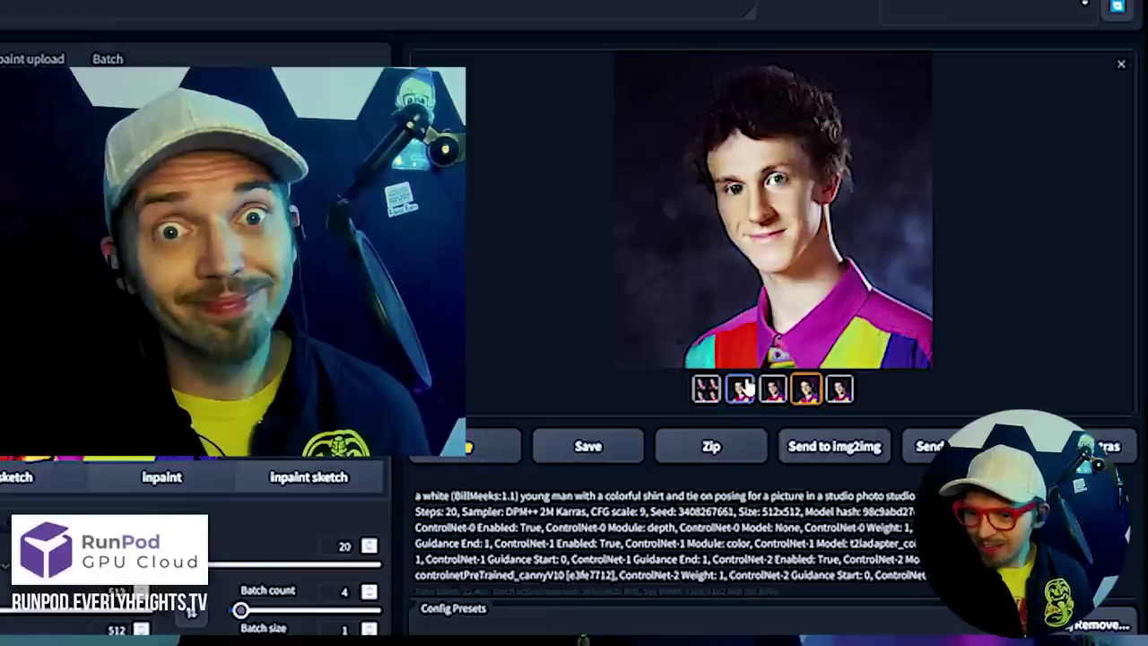
{"action": "left_click", "coordinate": [745, 388]}
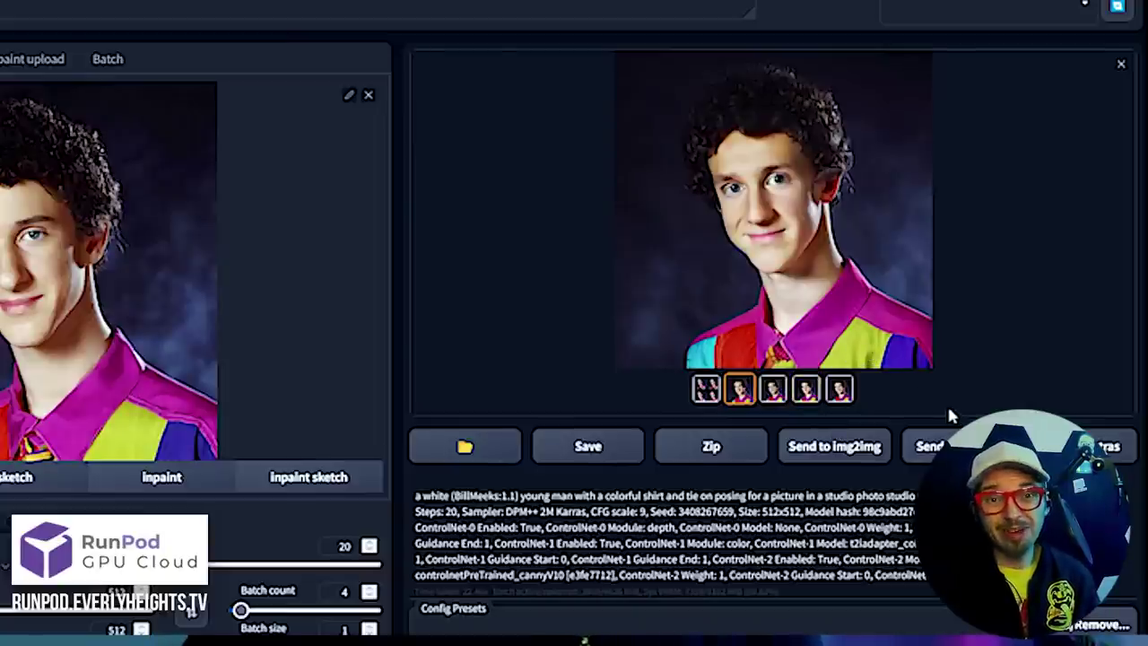
{"action": "left_click", "coordinate": [933, 446]}
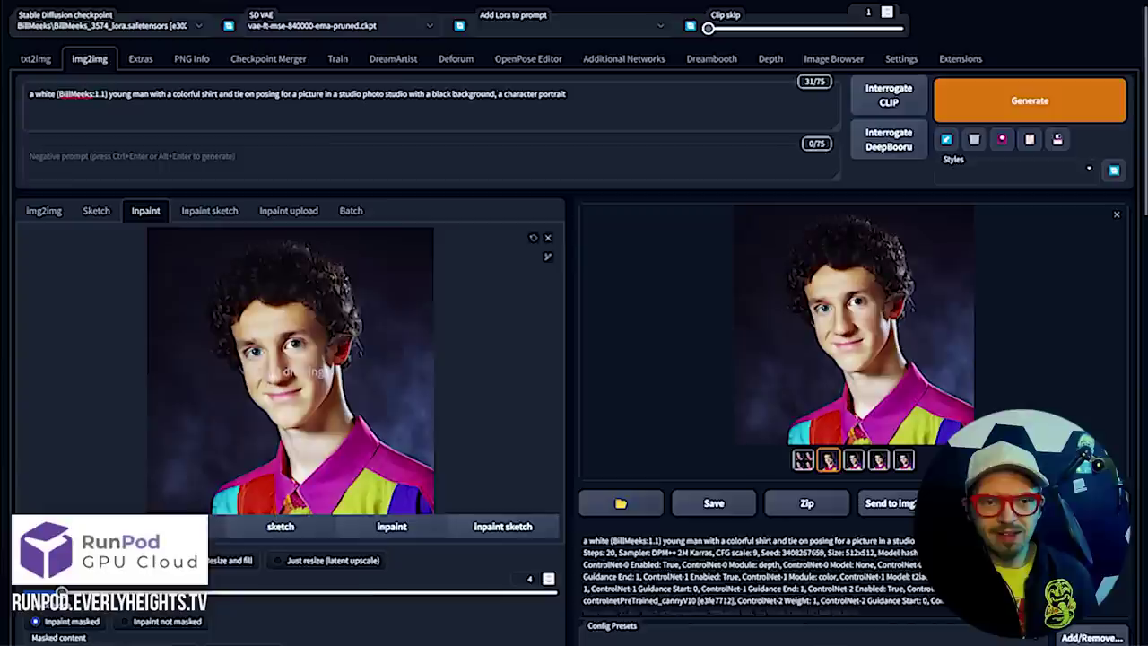
Cut the clothing and studio details so the prompt ends 'young man, a character portrait'
{"action": "left_click_drag", "start_coordinate": [149, 93], "coordinate": [603, 78]}
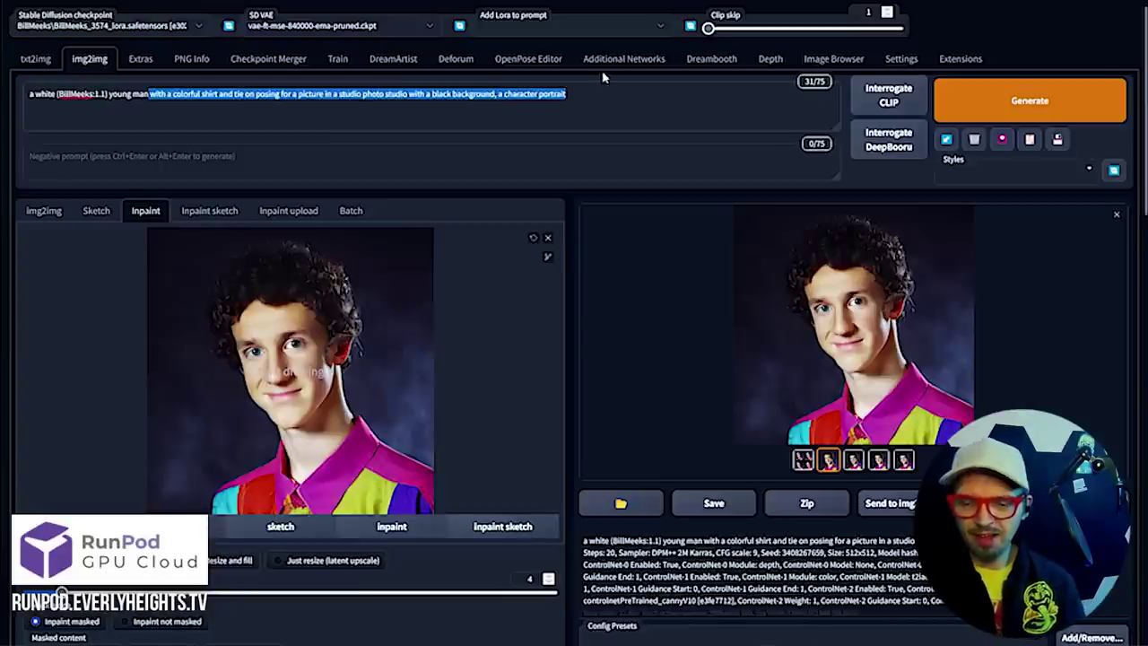
{"action": "key", "text": "ctrl+shift+Left"}
{"action": "key", "text": "ctrl+shift+Left"}
{"action": "key", "text": "ctrl+shift+Left"}
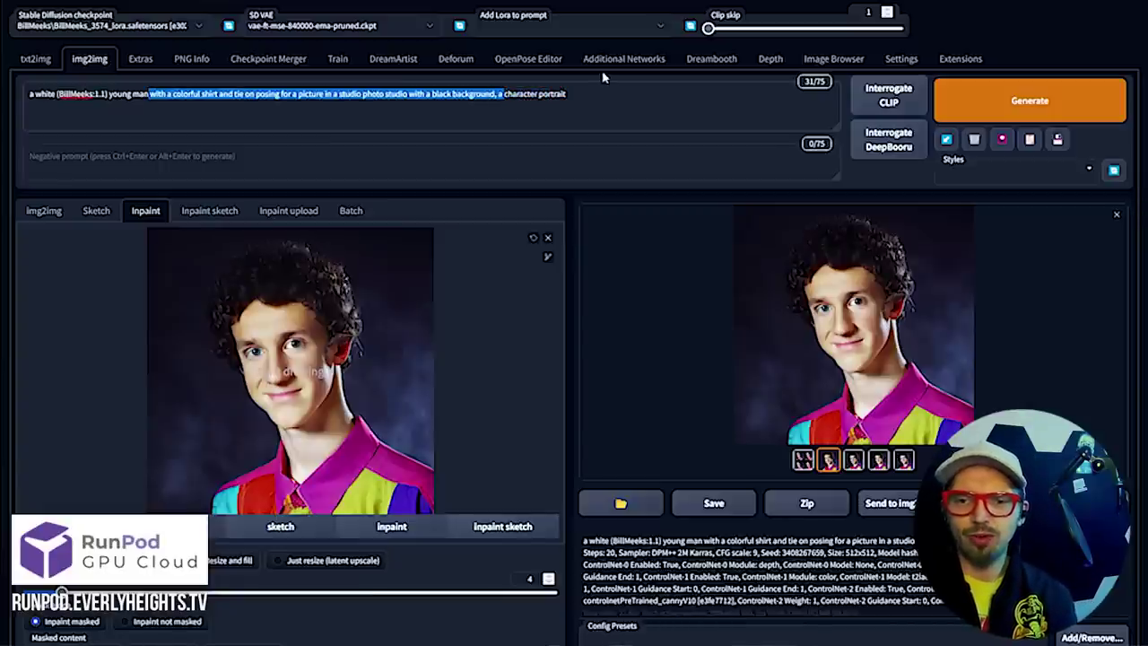
{"action": "key", "text": "BackSpace"}
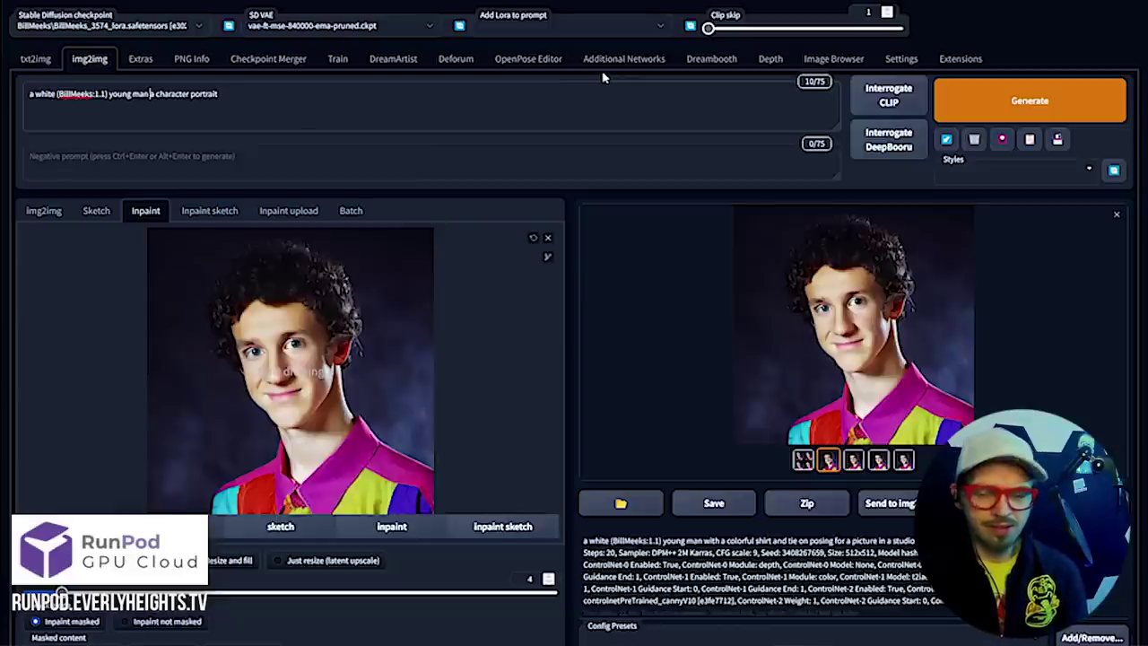
{"action": "type", "text": ","}
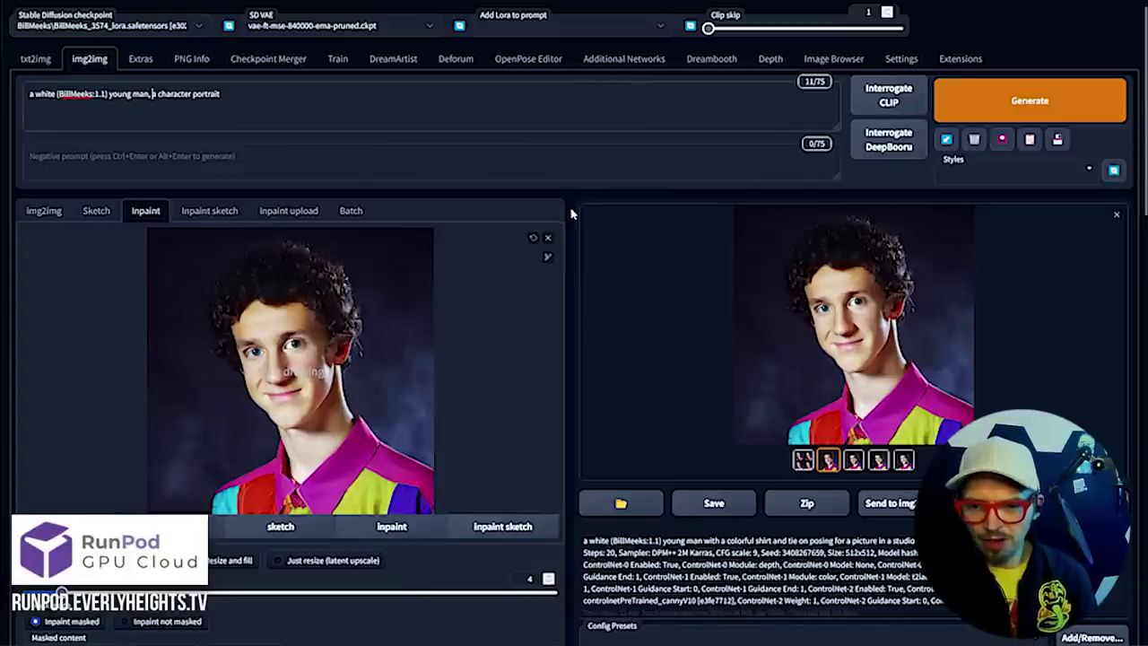
{"action": "left_click", "coordinate": [547, 258]}
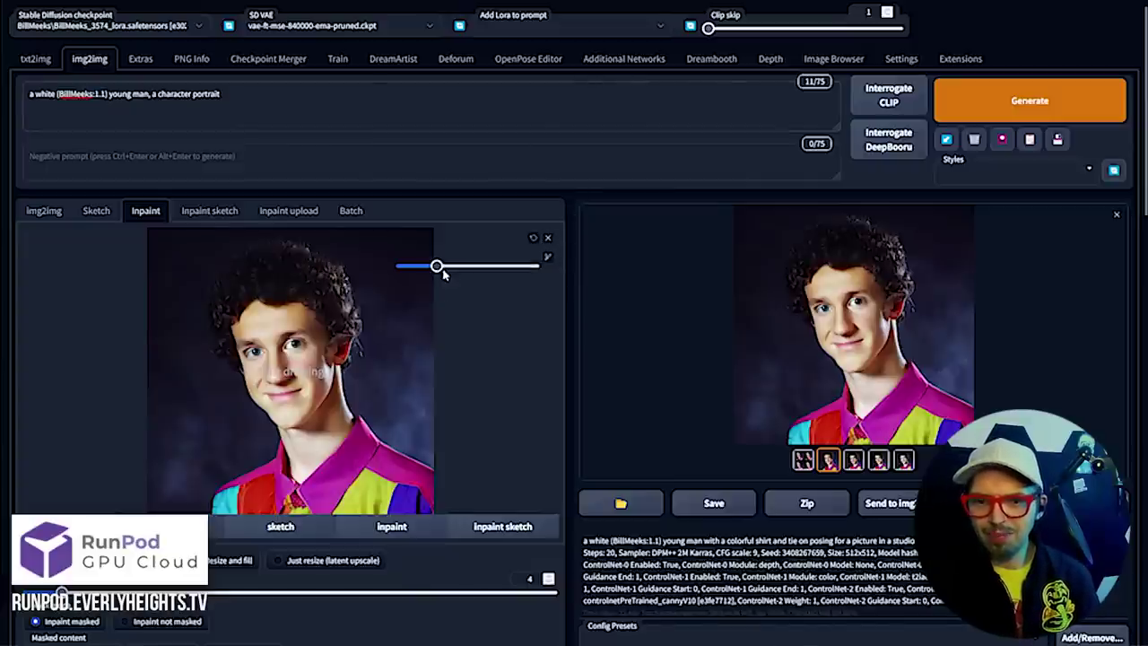
Max out the inpaint brush, mask the whole face, and lower denoising strength to 0.22
{"action": "left_click_drag", "start_coordinate": [437, 268], "coordinate": [535, 266]}
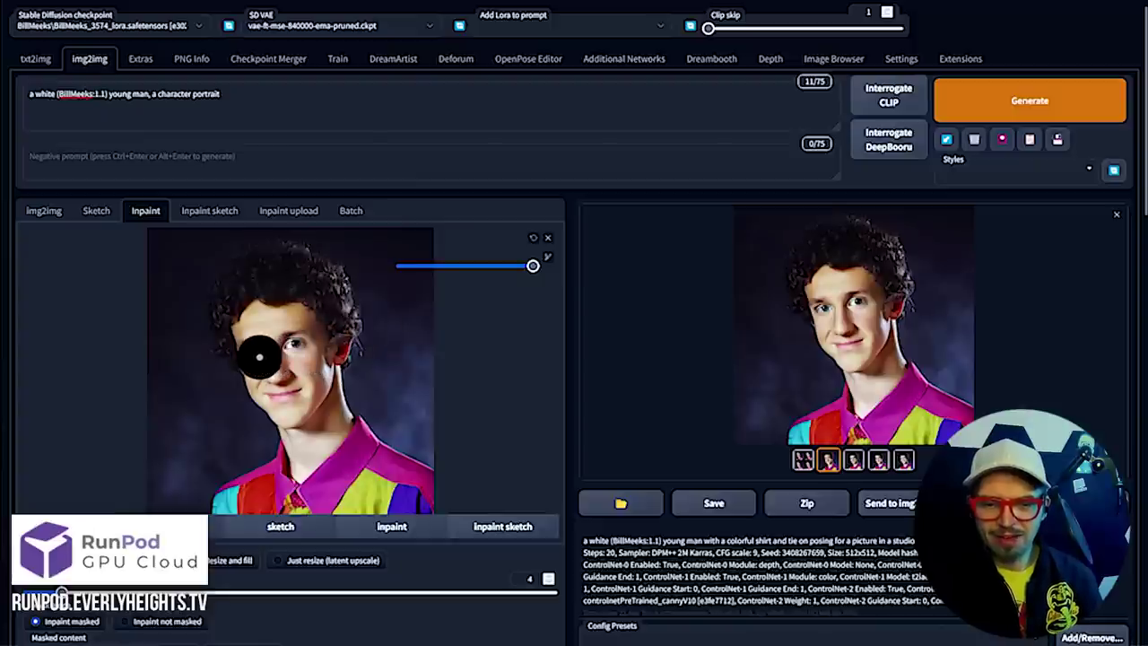
{"action": "mouse_move", "coordinate": [259, 357]}
{"action": "left_mouse_down"}
{"action": "mouse_move", "coordinate": [291, 352]}
{"action": "mouse_move", "coordinate": [293, 382]}
{"action": "mouse_move", "coordinate": [279, 391]}
{"action": "left_mouse_up"}
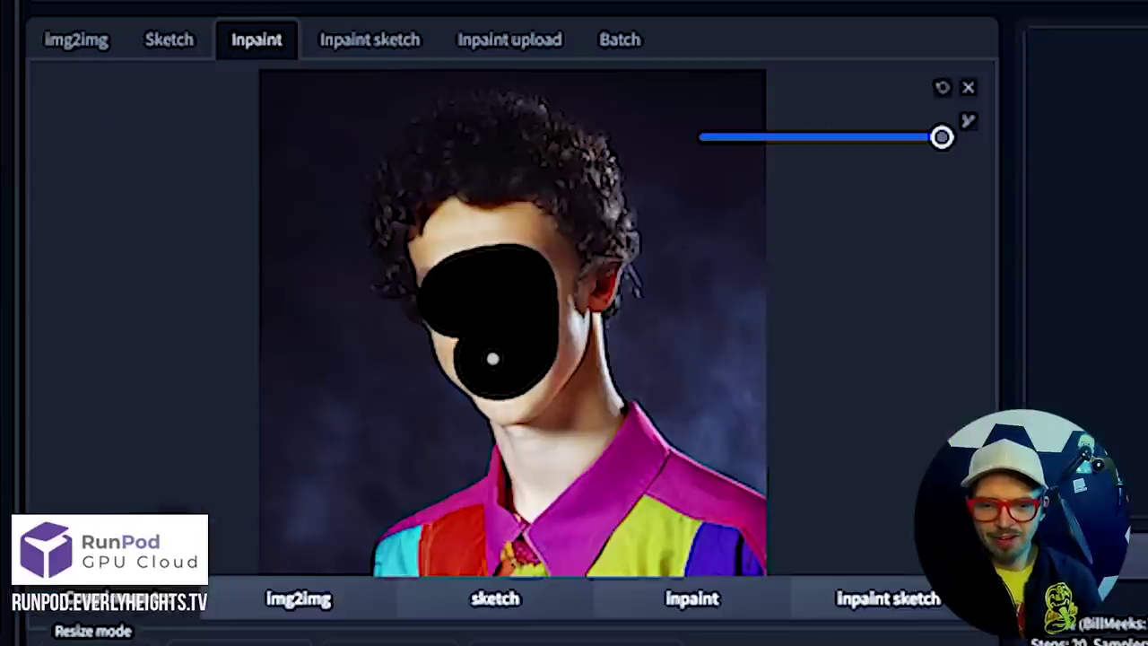
{"action": "mouse_move", "coordinate": [493, 359]}
{"action": "left_mouse_down"}
{"action": "mouse_move", "coordinate": [474, 323]}
{"action": "mouse_move", "coordinate": [475, 347]}
{"action": "mouse_move", "coordinate": [505, 353]}
{"action": "left_mouse_up"}
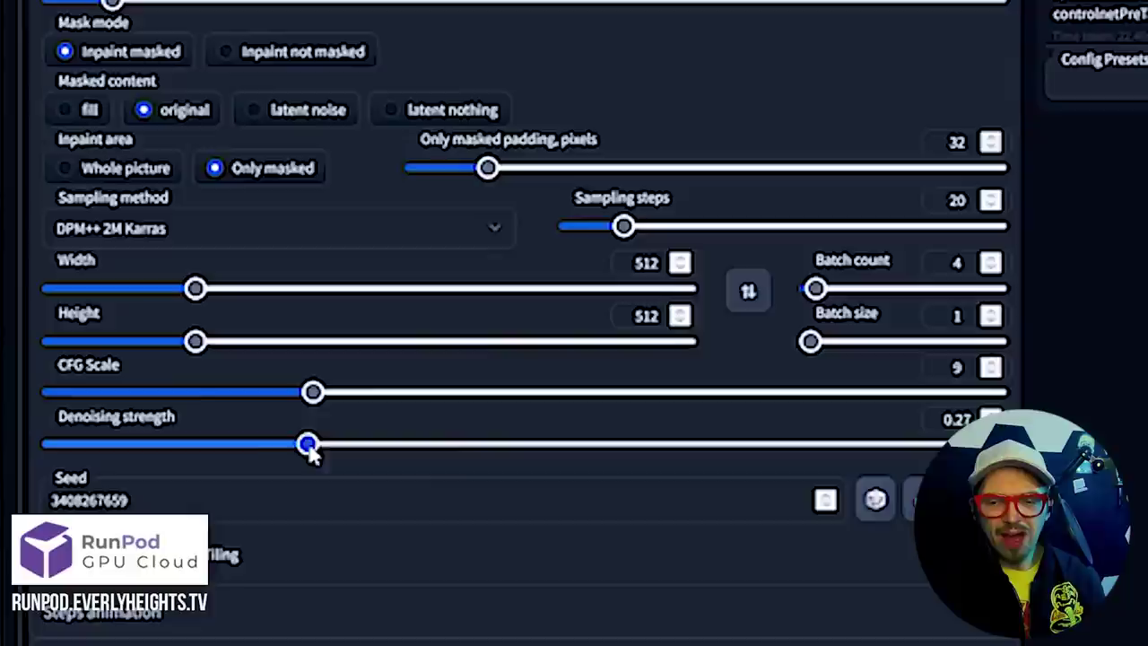
{"action": "mouse_move", "coordinate": [309, 454]}
{"action": "left_mouse_down"}
{"action": "mouse_move", "coordinate": [245, 455]}
{"action": "mouse_move", "coordinate": [296, 449]}
{"action": "left_mouse_up"}
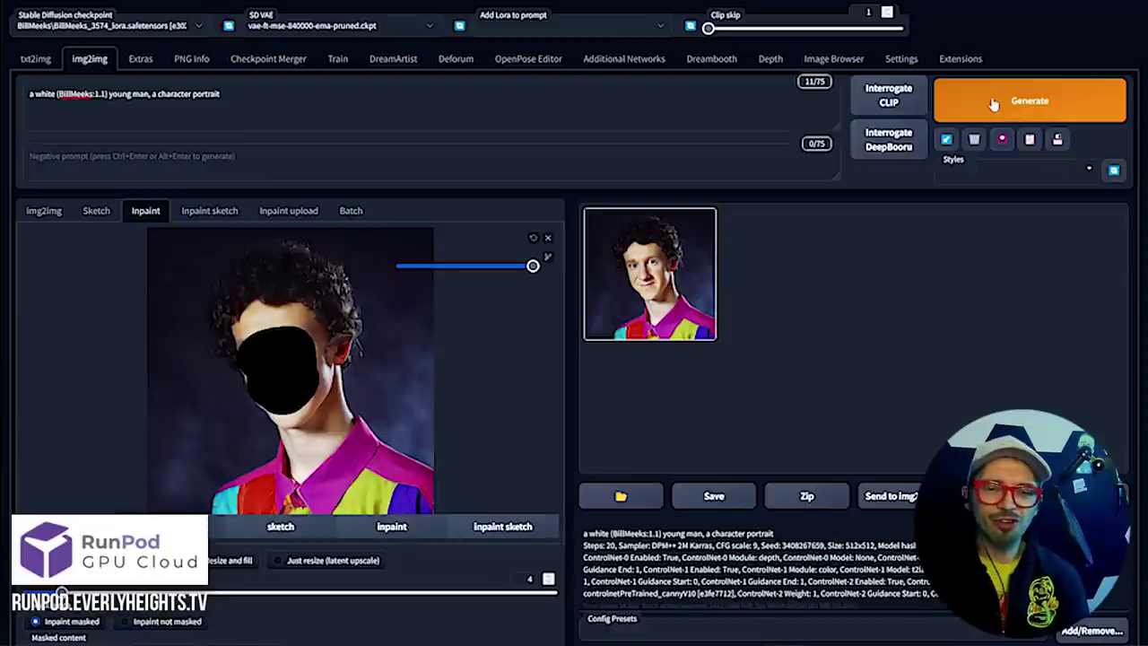
{"action": "scroll", "coordinate": [516, 372], "scroll_direction": "down", "scroll_amount": 6}
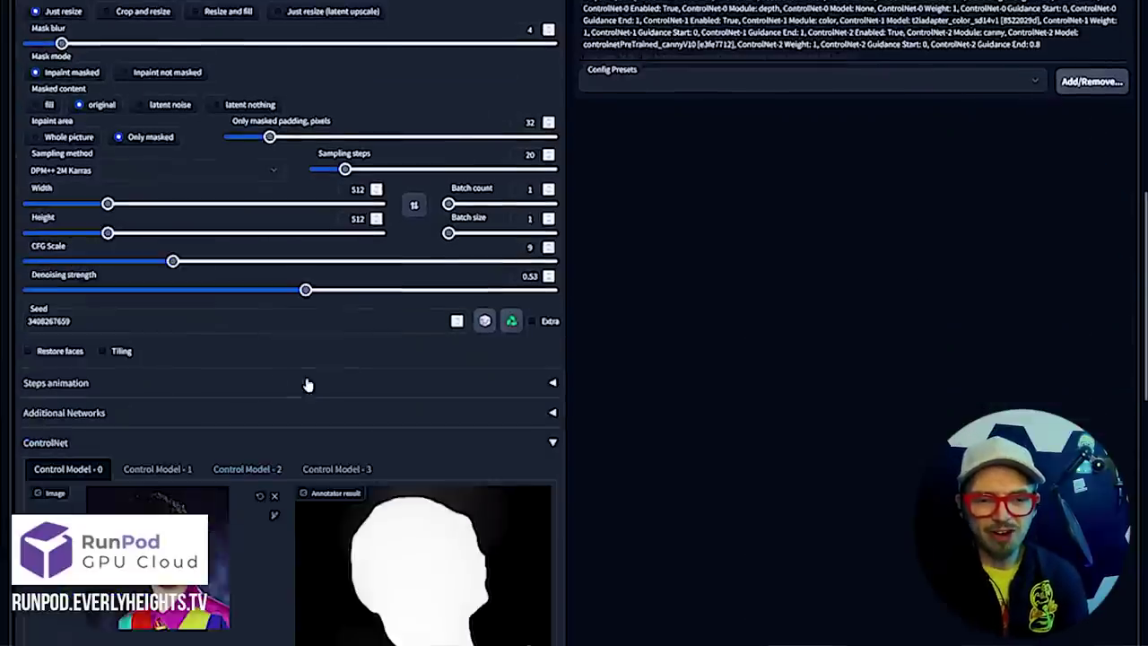
{"action": "scroll", "coordinate": [307, 384], "scroll_direction": "down", "scroll_amount": 5}
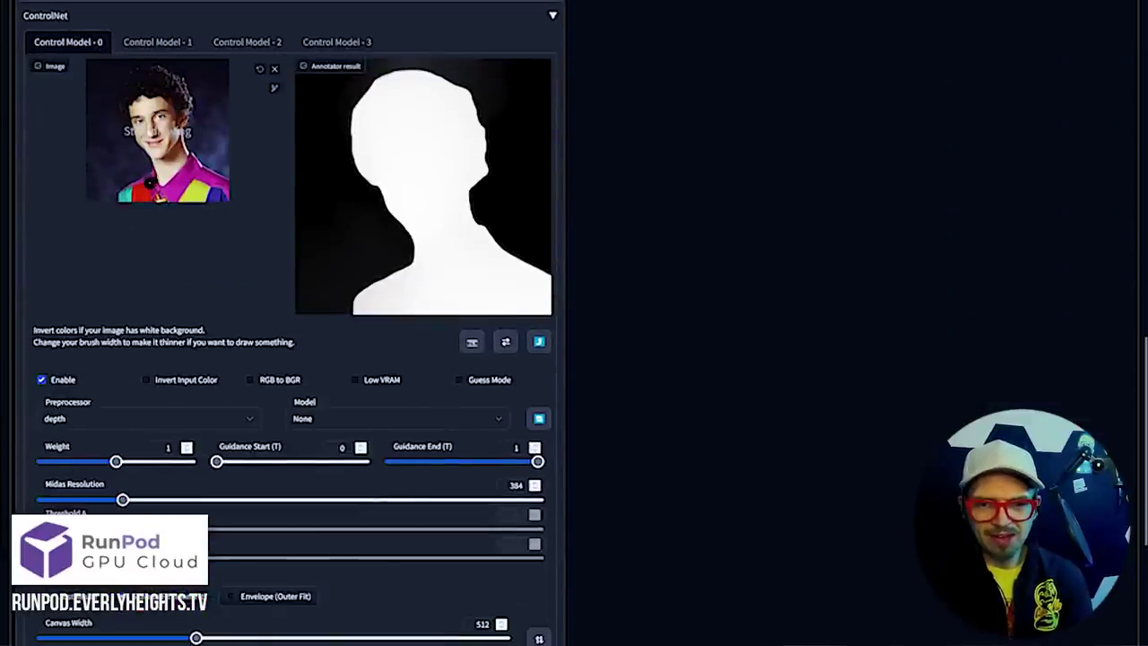
{"action": "left_click", "coordinate": [158, 41]}
{"action": "left_click", "coordinate": [256, 42]}
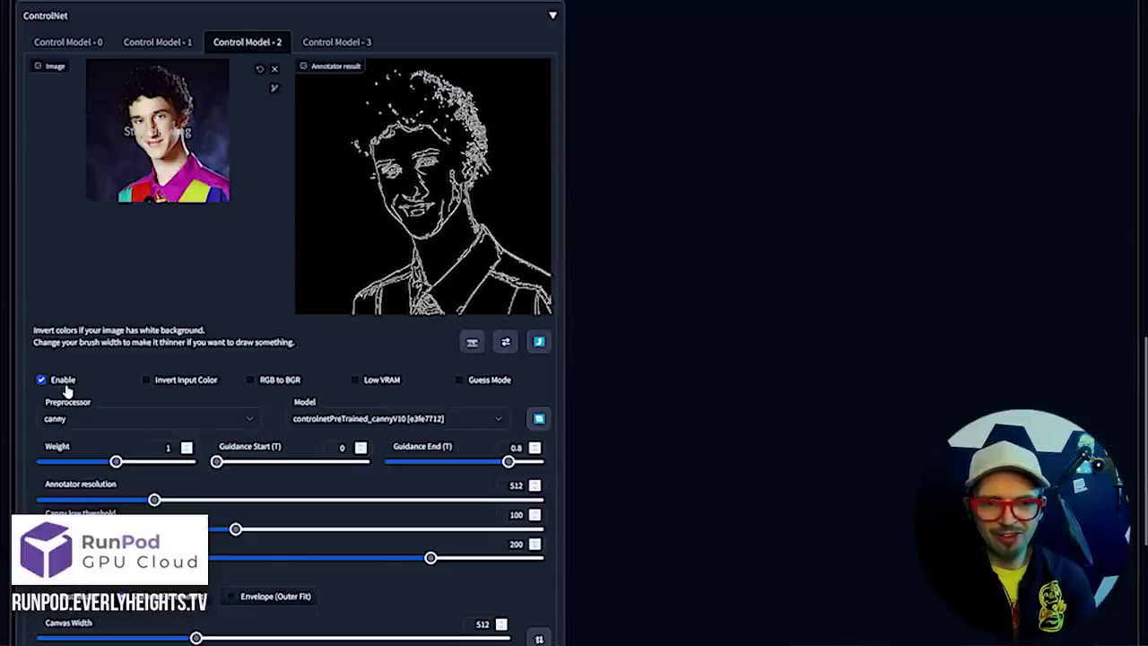
{"action": "scroll", "coordinate": [276, 354], "scroll_direction": "up", "scroll_amount": 10}
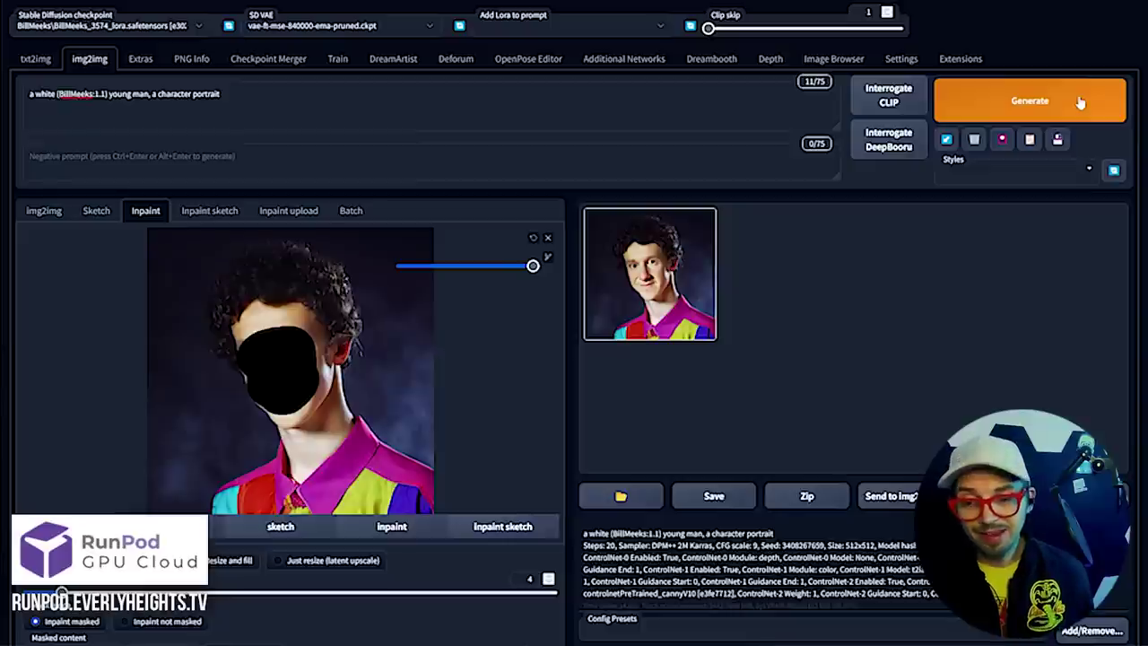
Raise denoising strength to 0.7 and regenerate the inpainted face
{"action": "scroll", "coordinate": [476, 395], "scroll_direction": "down", "scroll_amount": 5}
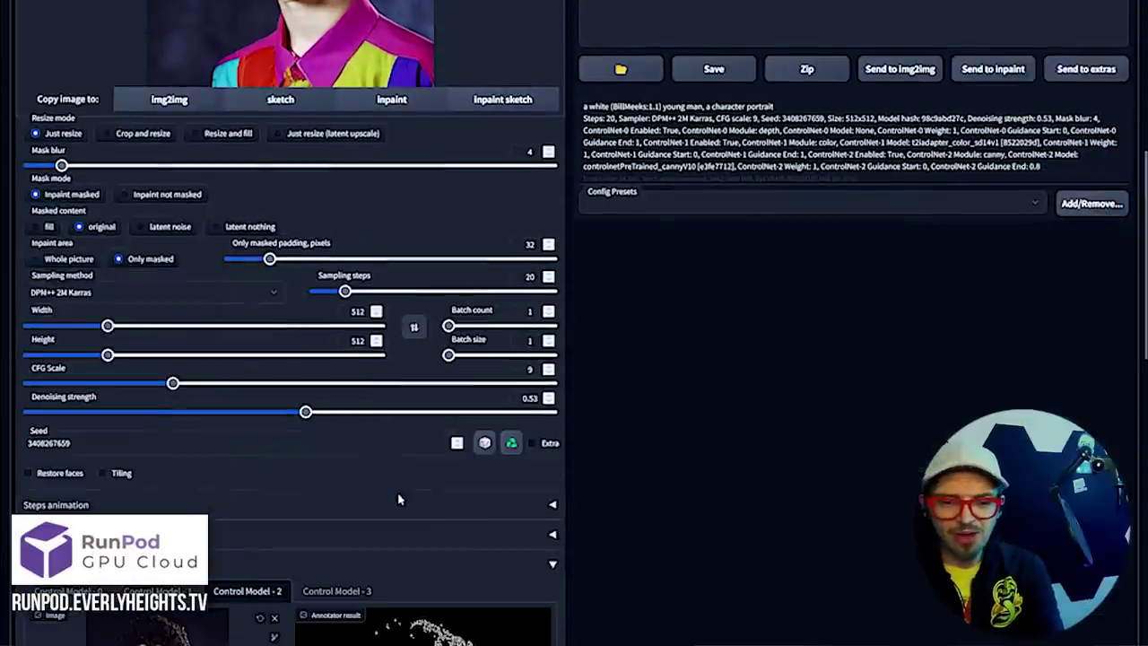
{"action": "left_click_drag", "start_coordinate": [402, 413], "coordinate": [395, 412]}
{"action": "scroll", "coordinate": [834, 365], "scroll_direction": "up", "scroll_amount": 5}
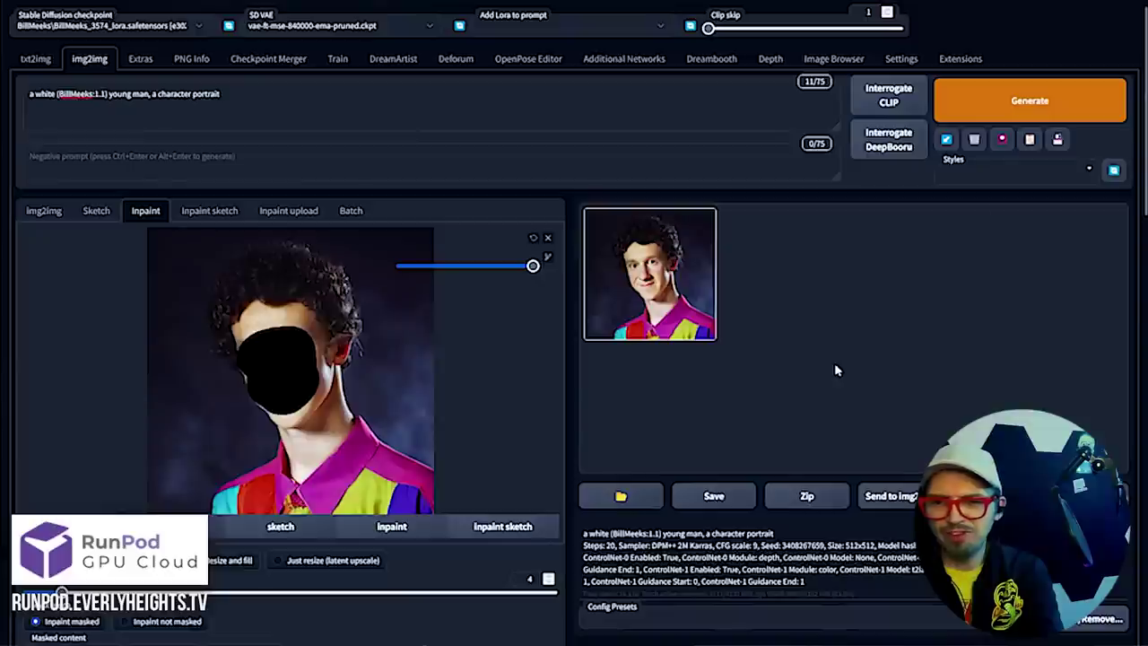
{"action": "left_click", "coordinate": [991, 122]}
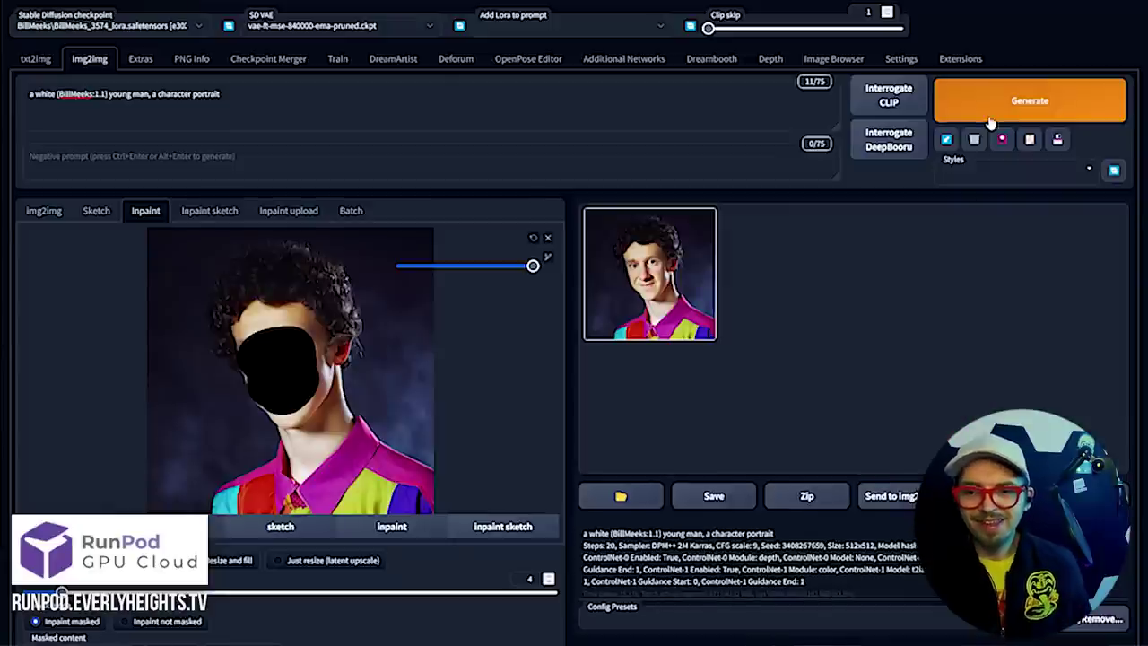
View the regenerated portrait full-screen in the gallery, then close the preview
{"action": "scroll", "coordinate": [387, 557], "scroll_direction": "down", "scroll_amount": 5}
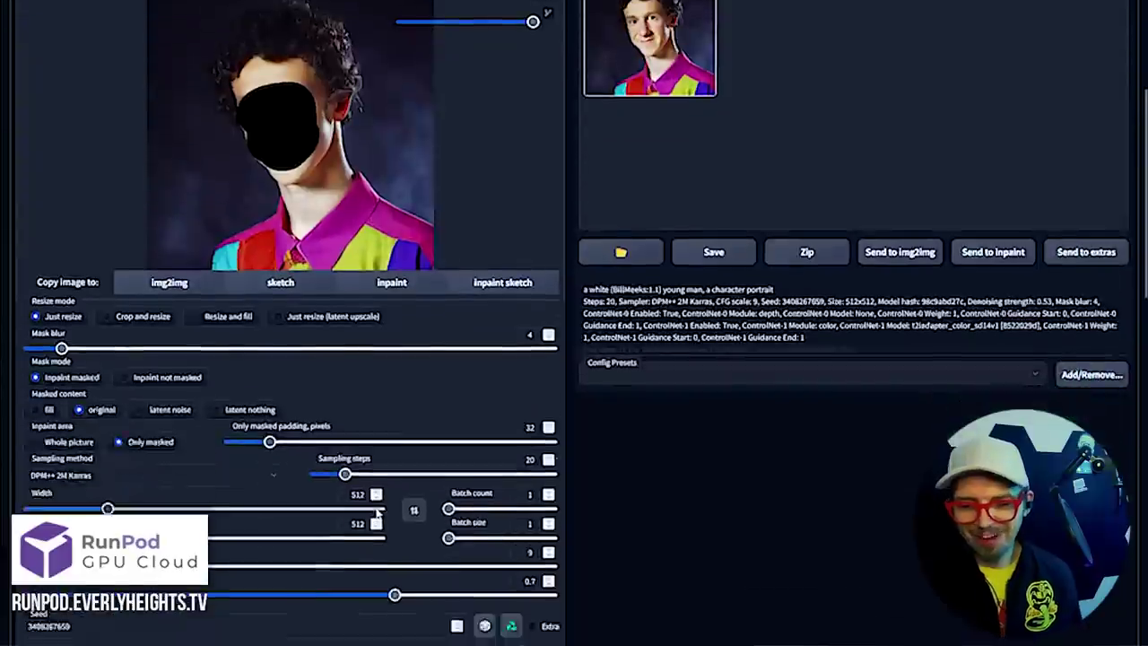
{"action": "scroll", "coordinate": [538, 403], "scroll_direction": "up", "scroll_amount": 2}
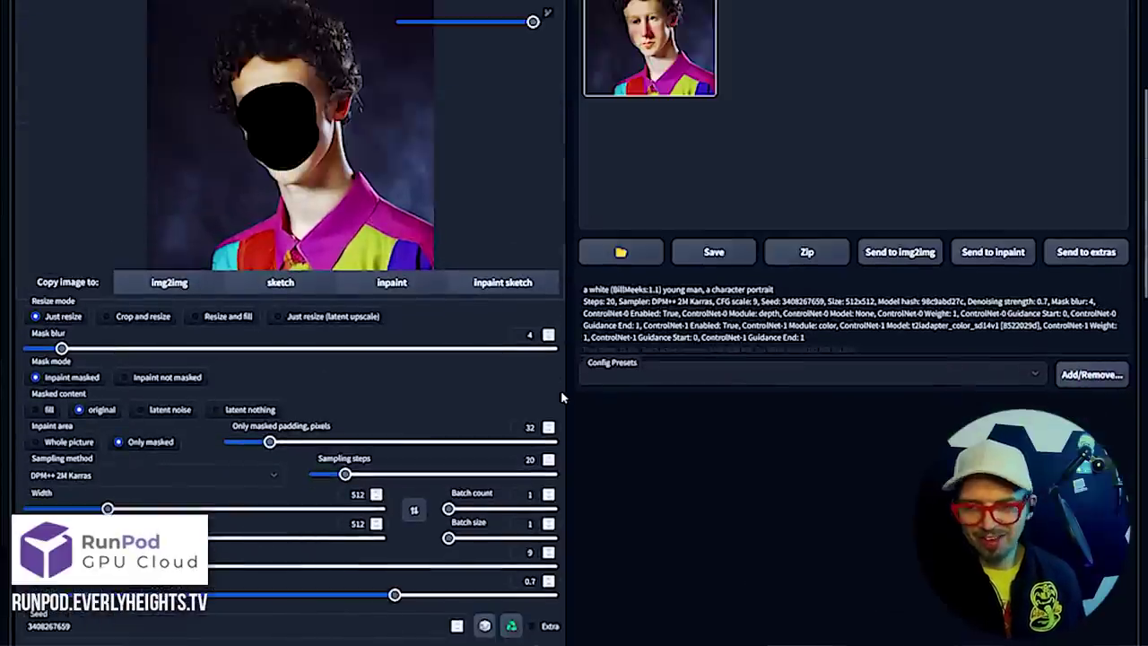
{"action": "scroll", "coordinate": [669, 99], "scroll_direction": "up", "scroll_amount": 2}
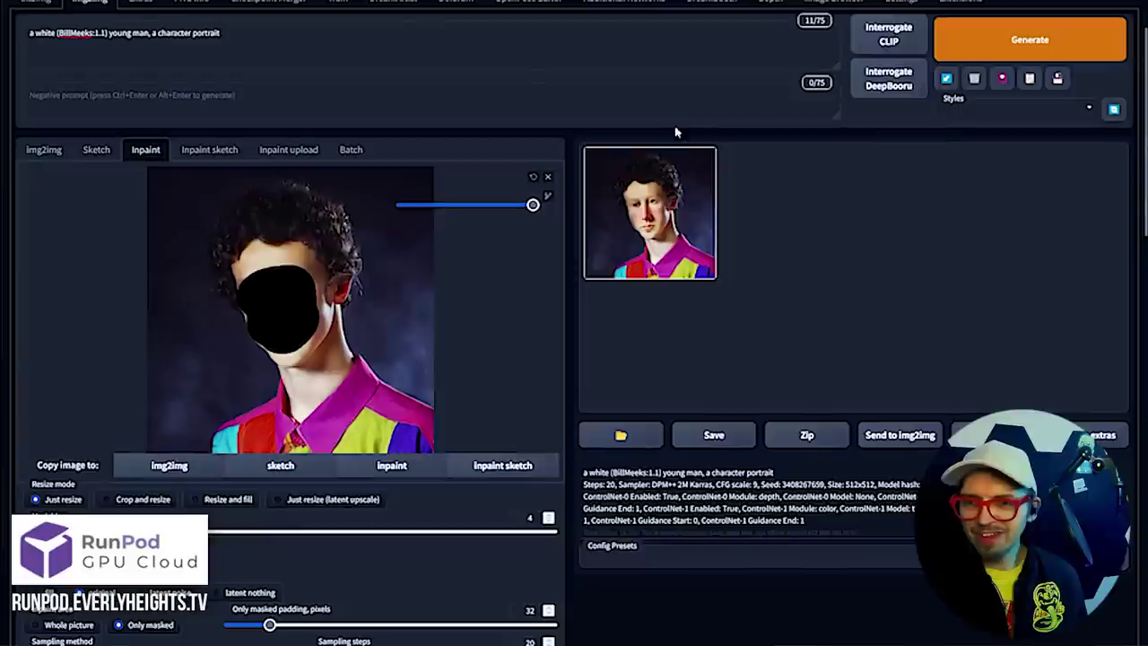
{"action": "left_click", "coordinate": [702, 237]}
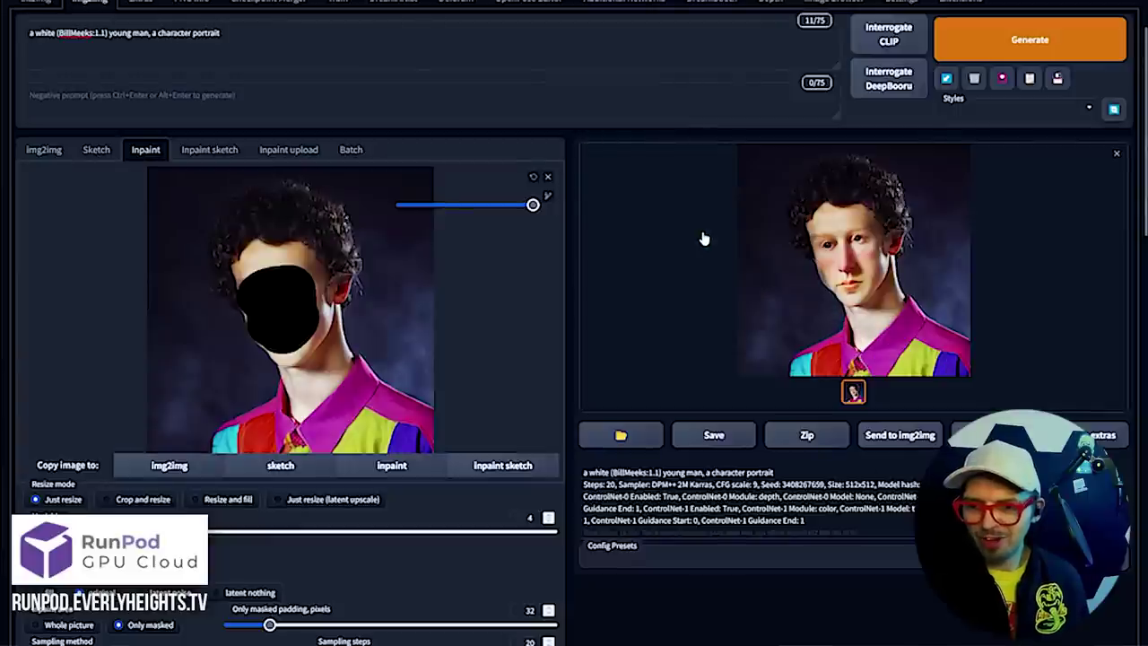
{"action": "left_click", "coordinate": [802, 273]}
{"action": "left_click", "coordinate": [940, 226]}
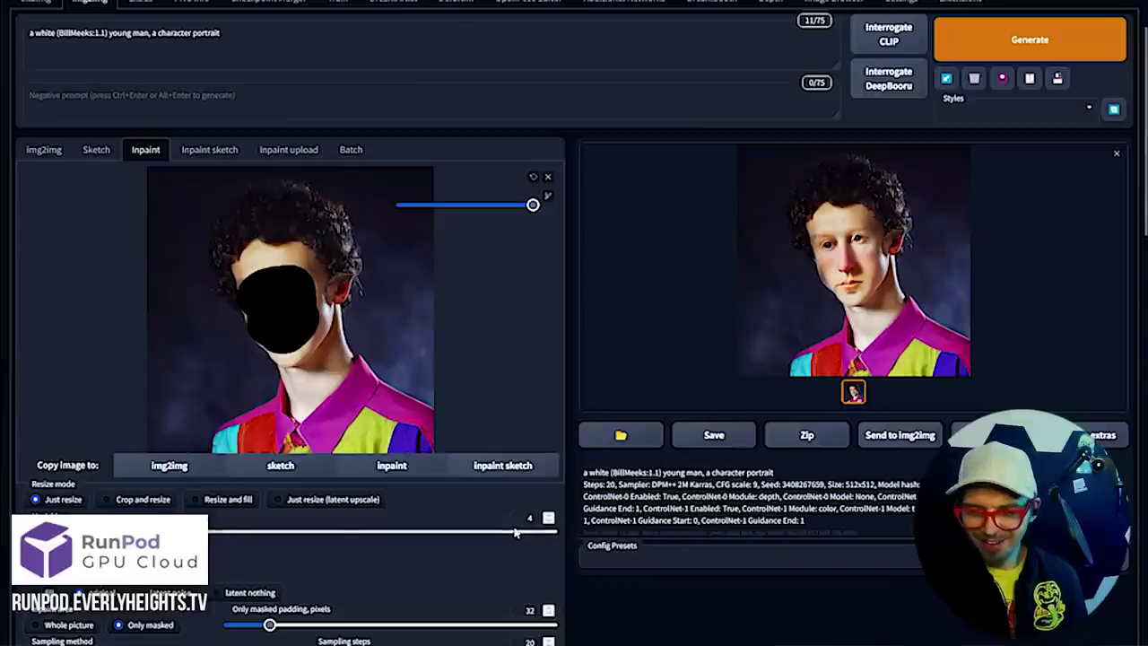
{"action": "scroll", "coordinate": [516, 533], "scroll_direction": "down", "scroll_amount": 3}
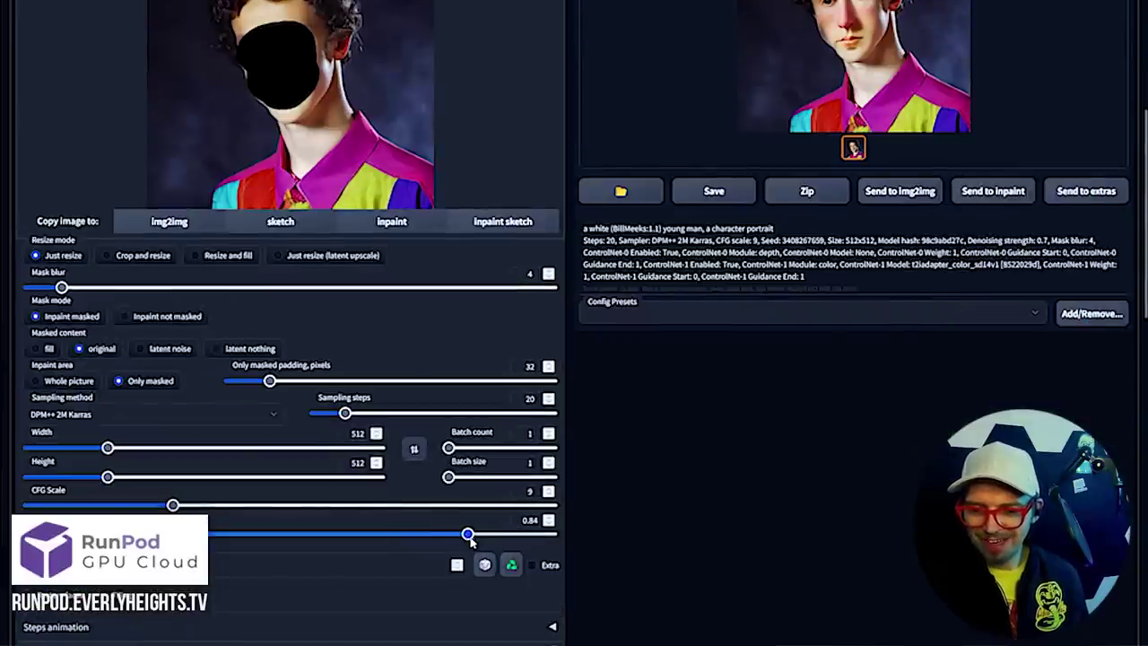
{"action": "scroll", "coordinate": [783, 448], "scroll_direction": "up", "scroll_amount": 4}
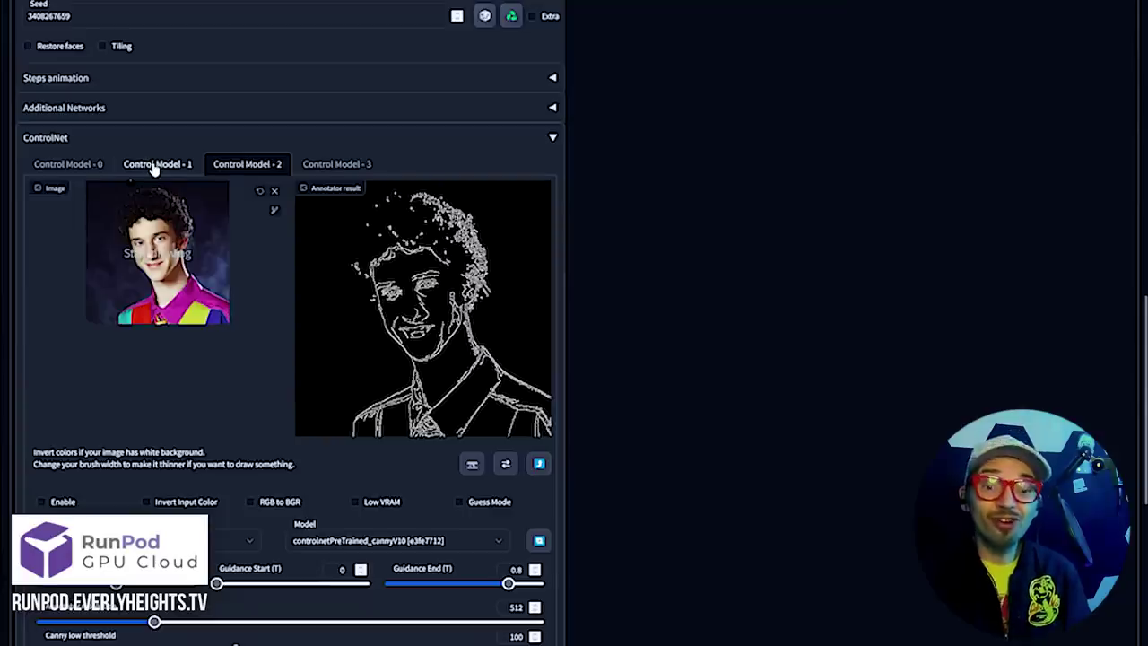
Compare the colour, depth silhouette and canny edge-map ControlNet unit results
{"action": "left_click", "coordinate": [155, 167]}
{"action": "left_click", "coordinate": [79, 169]}
{"action": "left_click", "coordinate": [141, 173]}
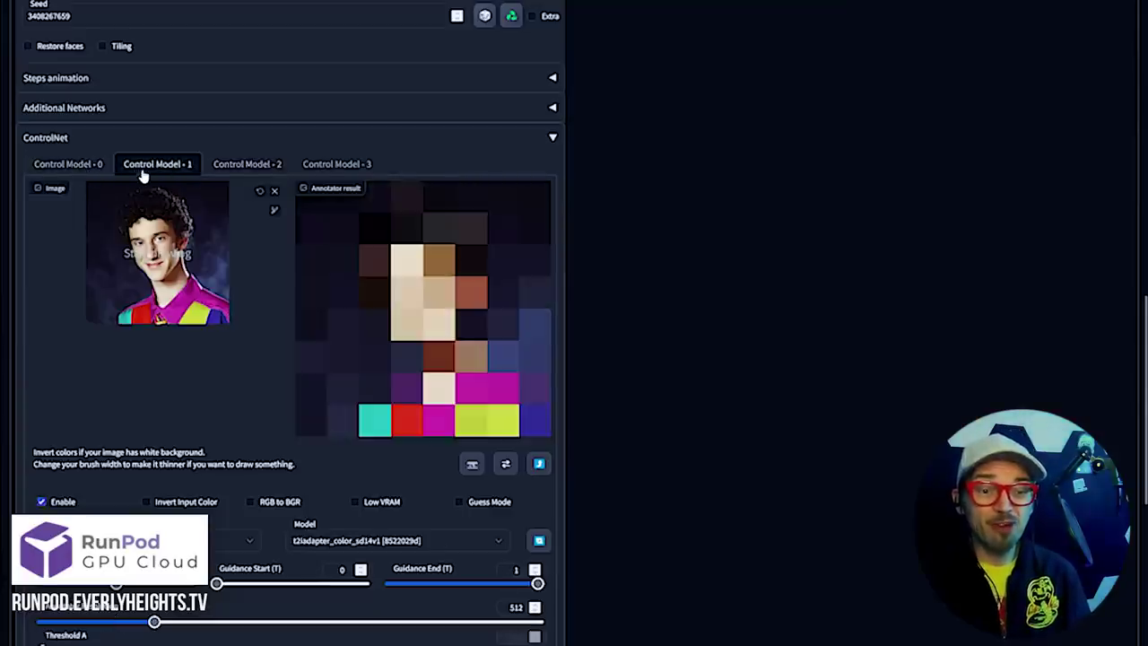
{"action": "left_click", "coordinate": [230, 170]}
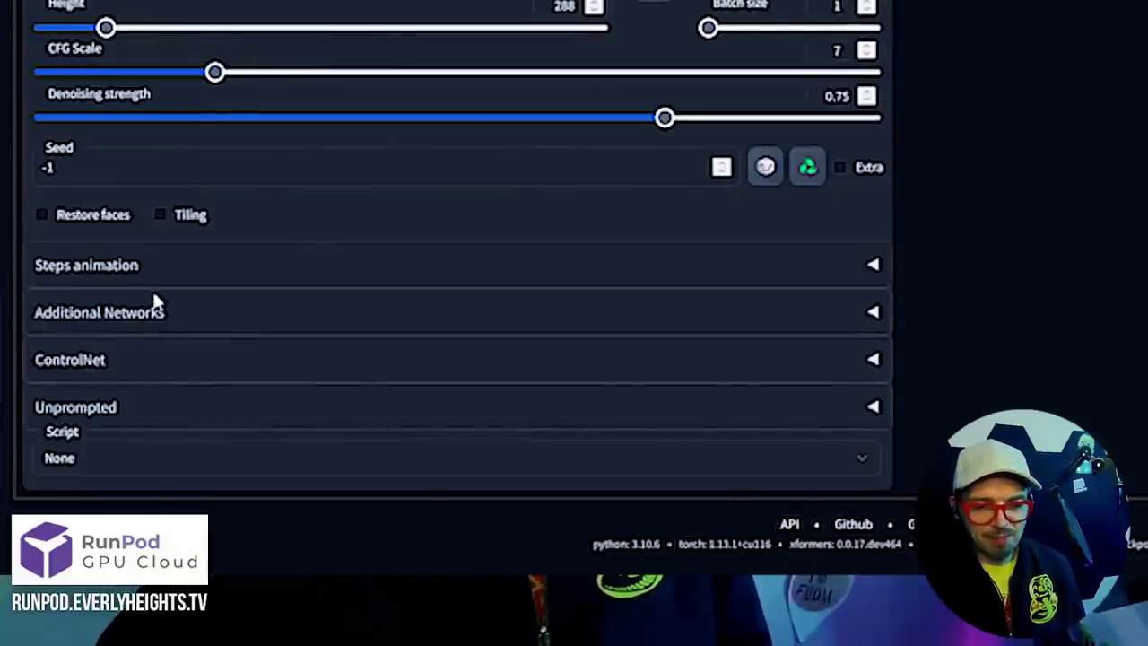
Generate the cartoon living-room image with its depth map and preview both
{"action": "left_click", "coordinate": [121, 469]}
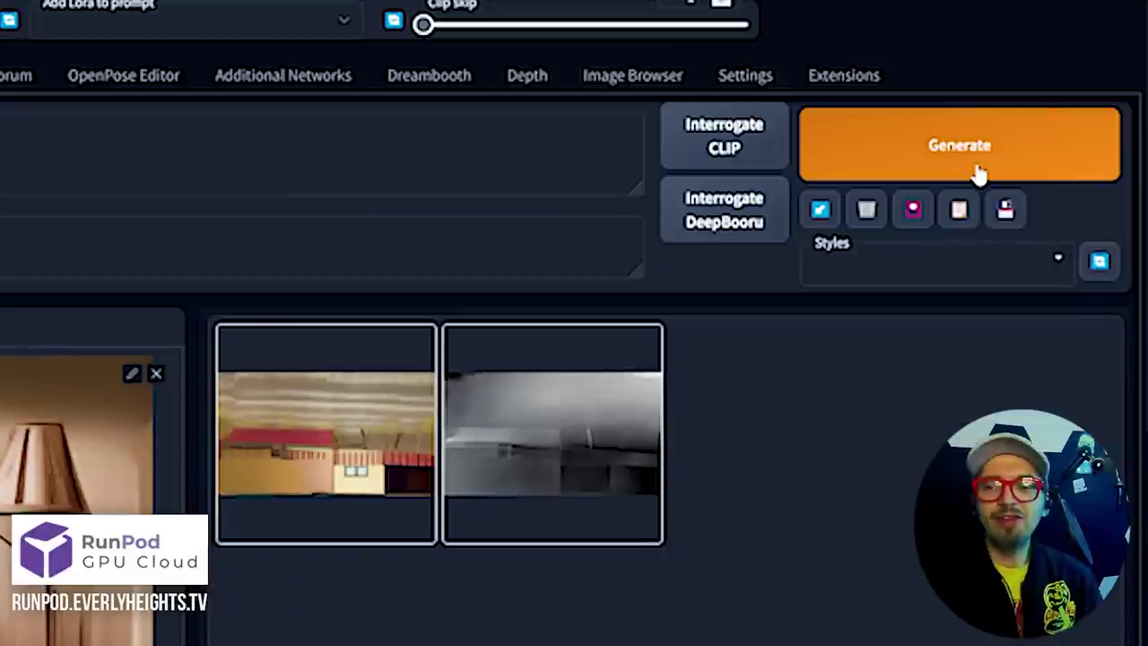
{"action": "left_click", "coordinate": [978, 174]}
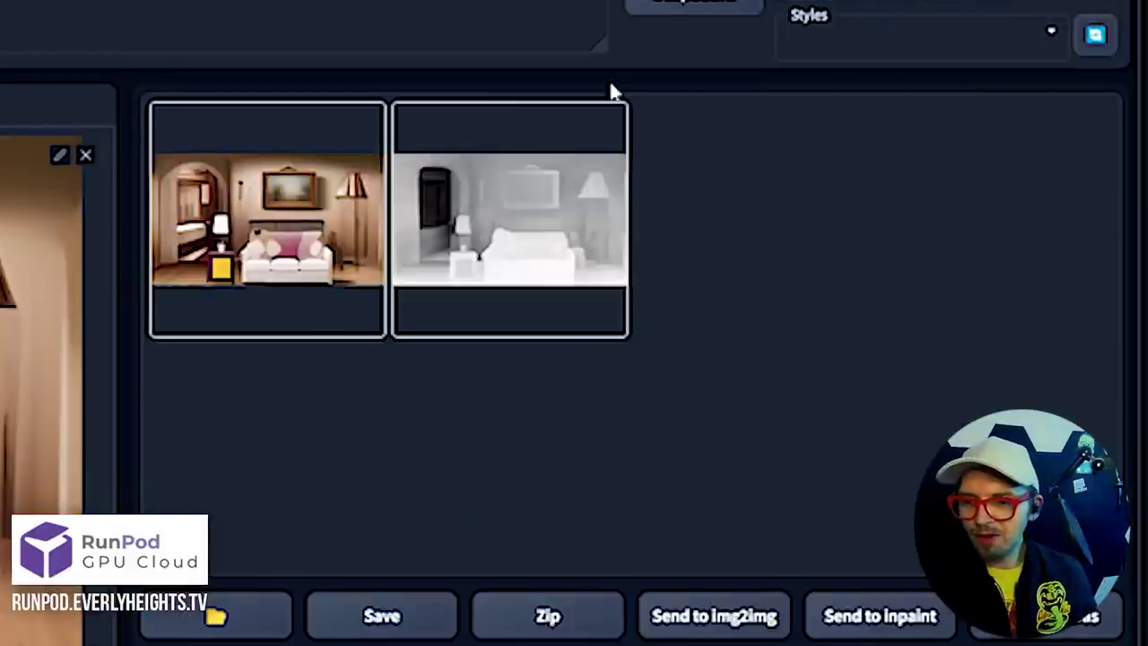
{"action": "left_click", "coordinate": [273, 229]}
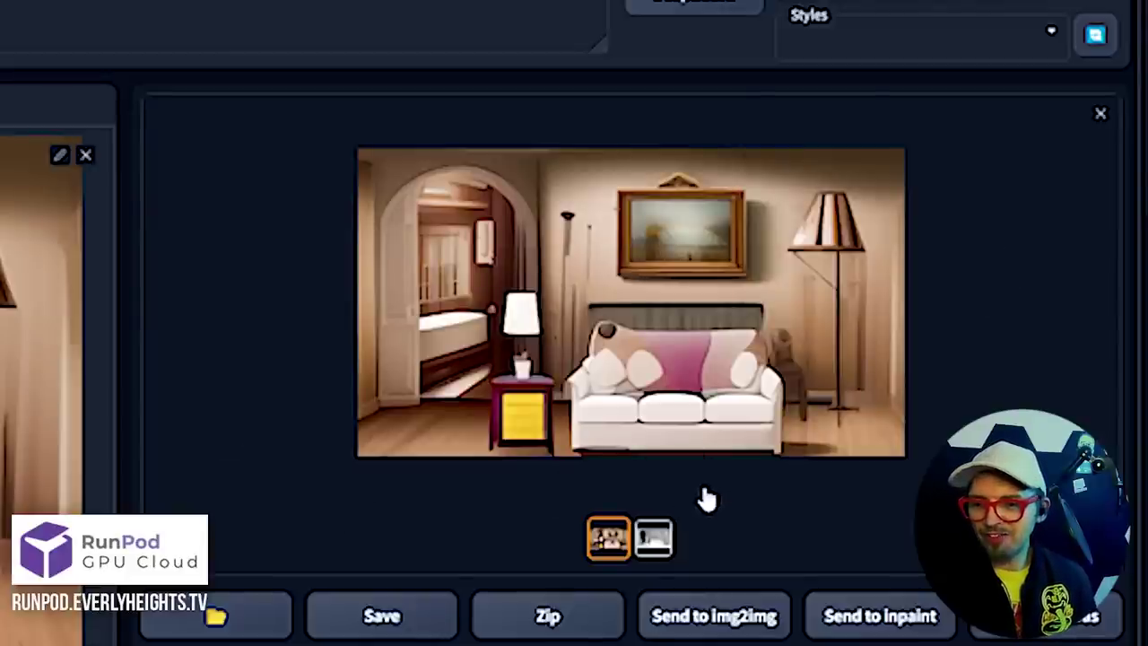
{"action": "left_click", "coordinate": [650, 539]}
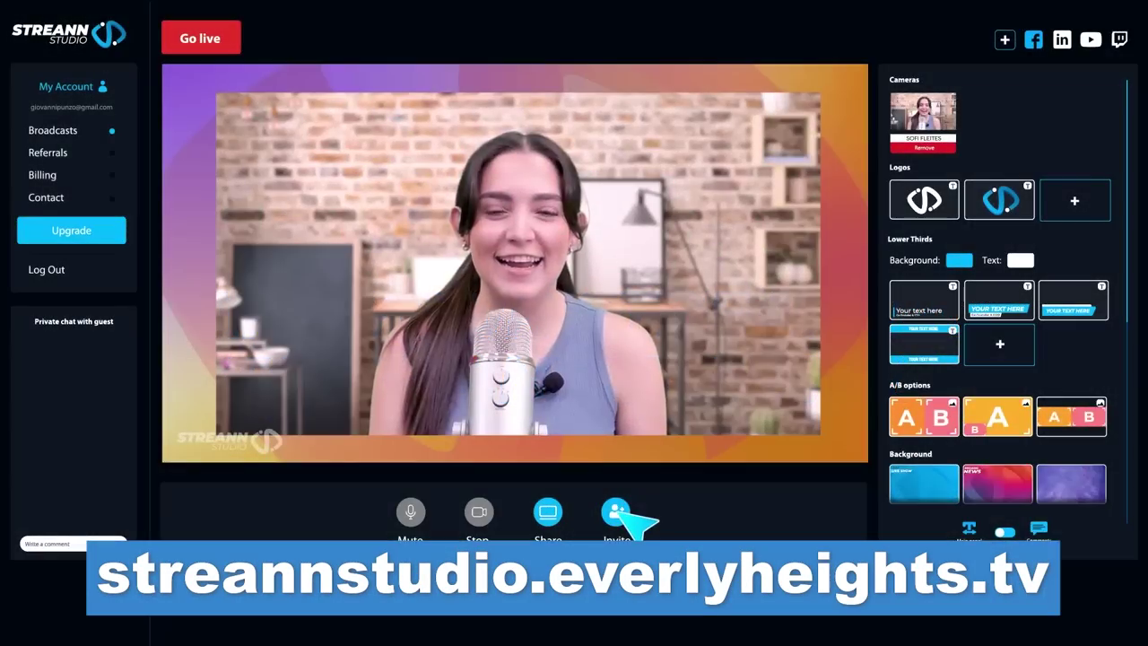
Get a guest invite link, then switch the stage to the side-by-side layout
{"action": "left_click", "coordinate": [625, 513]}
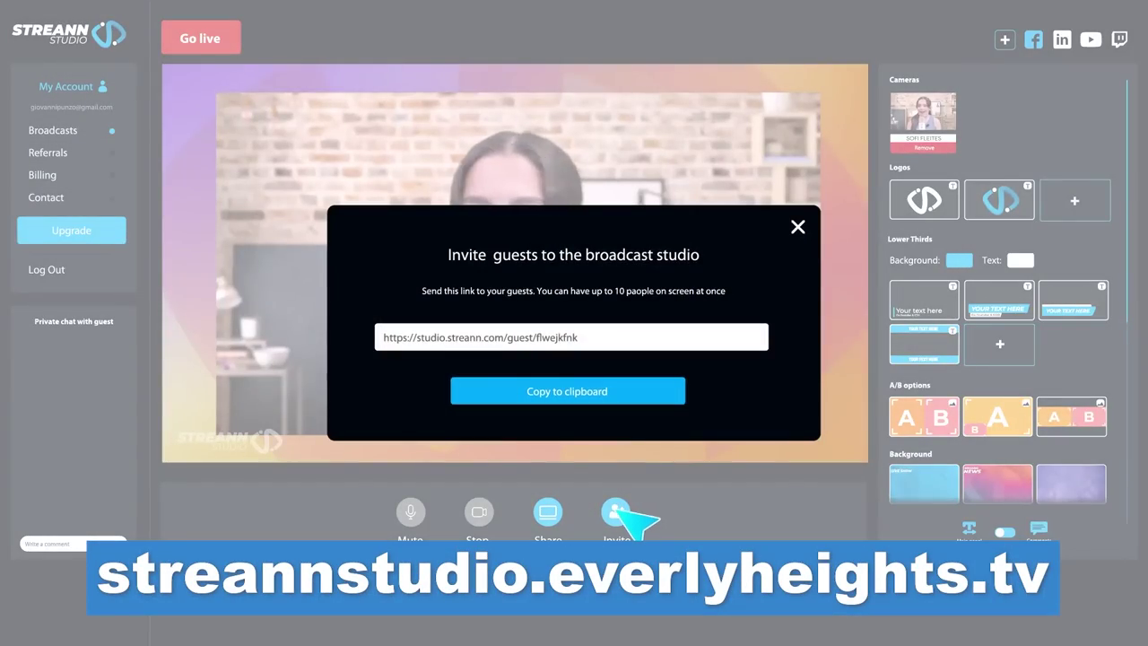
{"action": "left_click", "coordinate": [587, 391]}
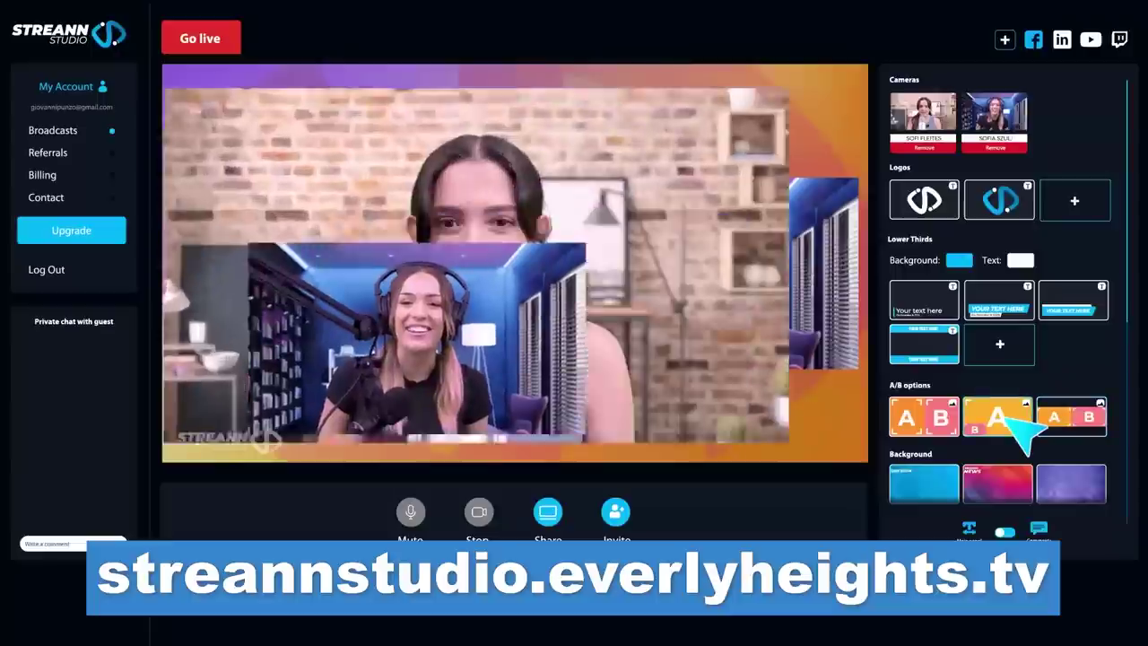
{"action": "left_click", "coordinate": [942, 434]}
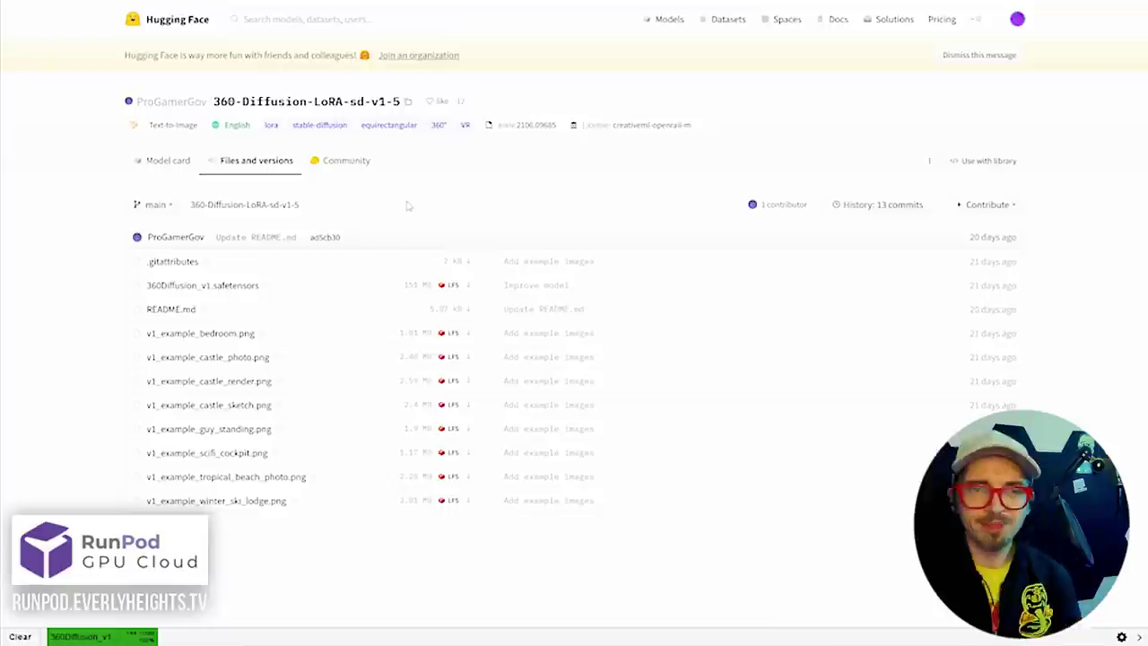
Bring up the context menu for the found 360Diffusion_v1 LoRA file
{"action": "right_click", "coordinate": [323, 189]}
Open the downloaded file's location and enter the web UI's Lora models folder
{"action": "left_click", "coordinate": [359, 215]}
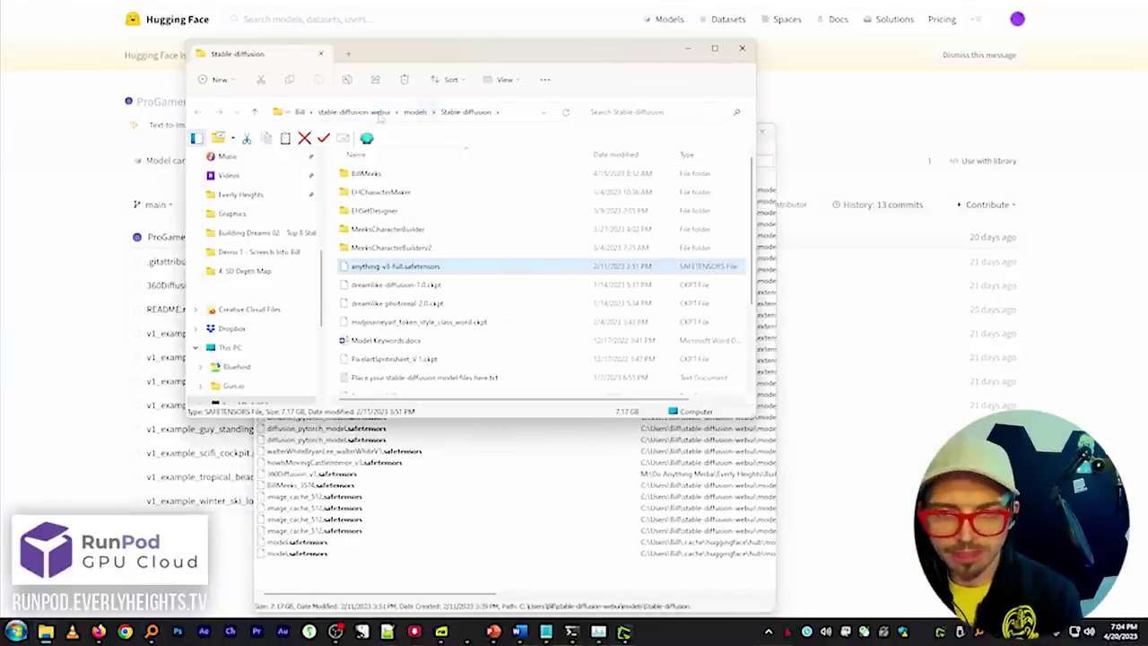
{"action": "double_click", "coordinate": [386, 223]}
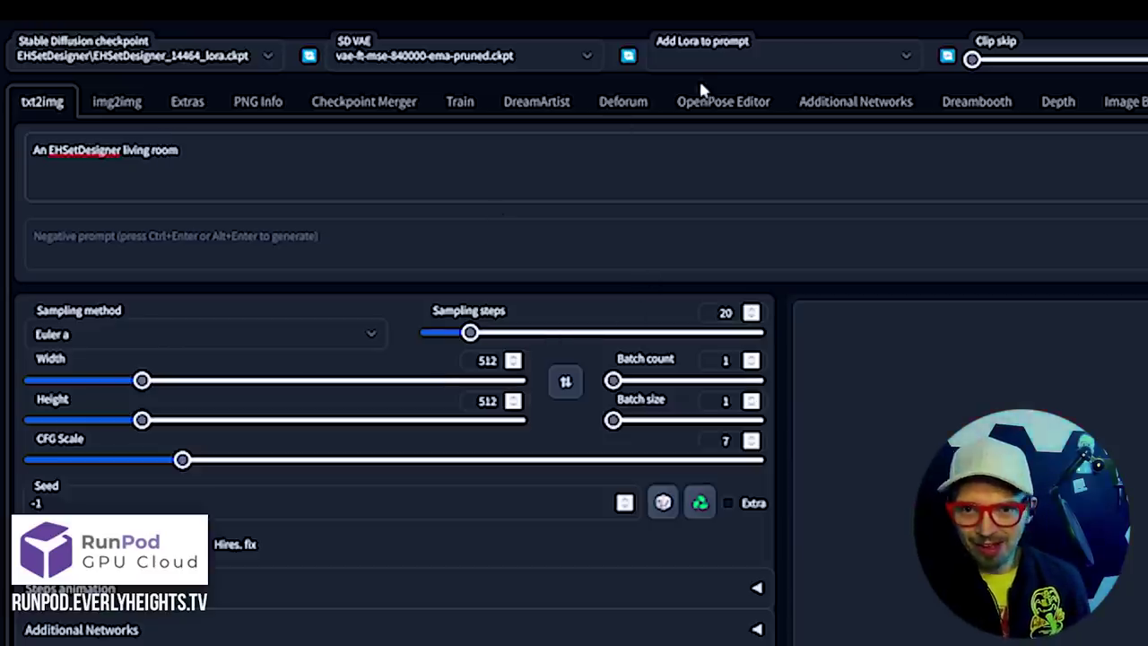
Add the 360Diffusion_v1 LoRA, browse the panoramas, and view the pink bedroom full-screen
{"action": "left_click", "coordinate": [722, 55]}
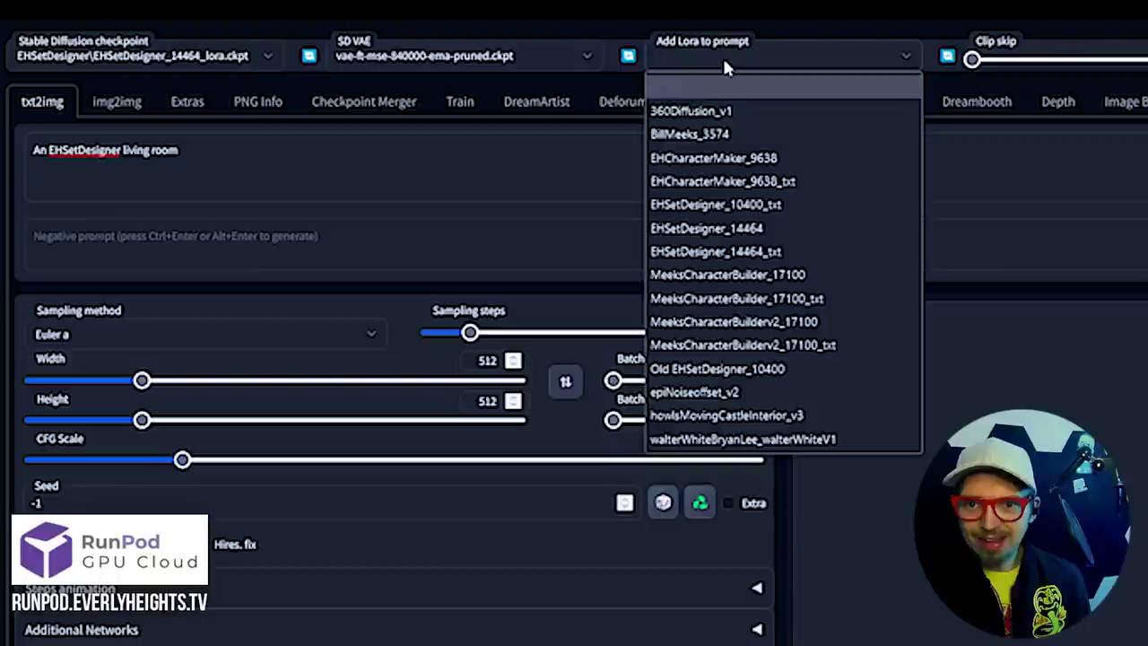
{"action": "left_click", "coordinate": [739, 110]}
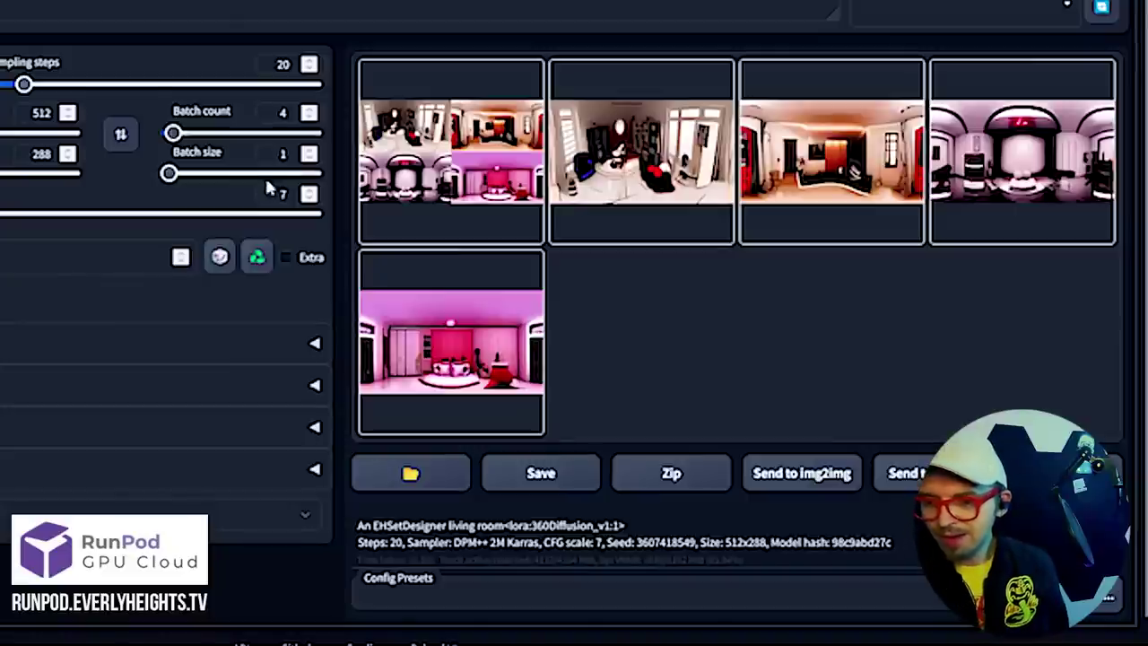
{"action": "left_click", "coordinate": [617, 133]}
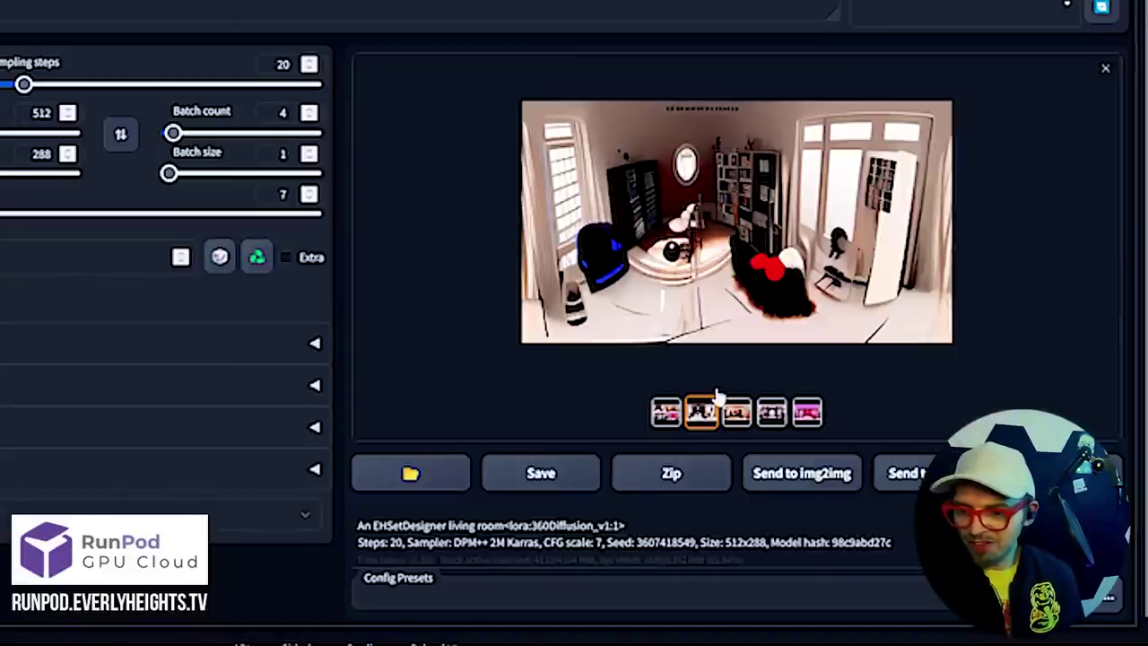
{"action": "left_click", "coordinate": [736, 415]}
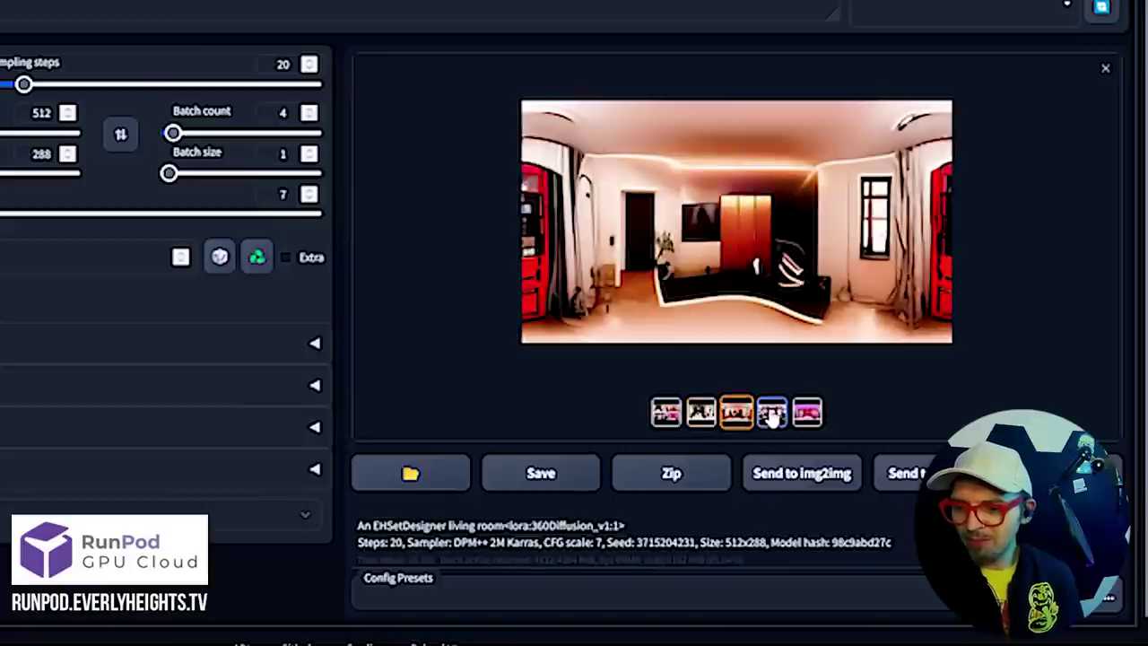
{"action": "left_click", "coordinate": [773, 414]}
{"action": "left_click", "coordinate": [817, 413]}
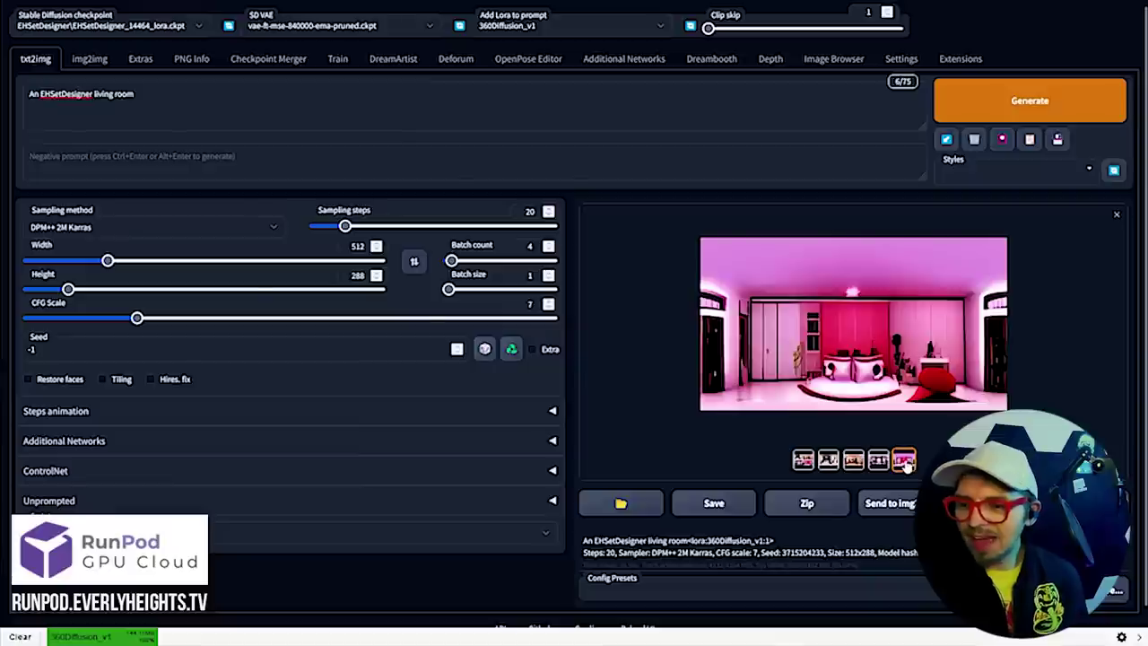
{"action": "left_click", "coordinate": [852, 300]}
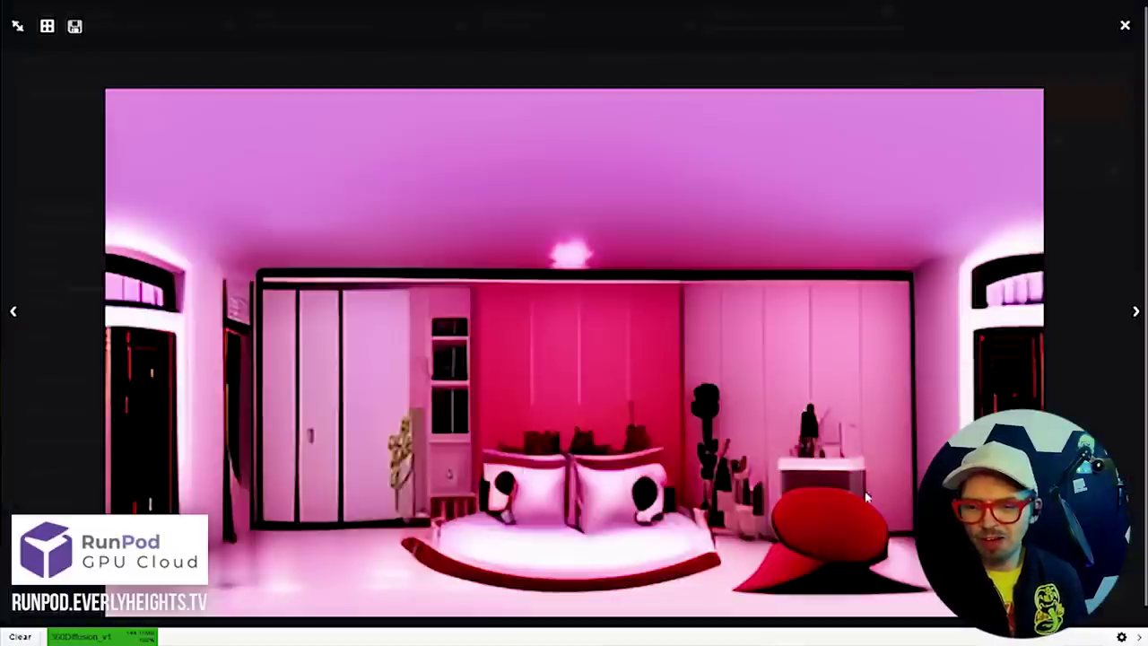
{"action": "left_click", "coordinate": [1094, 102]}
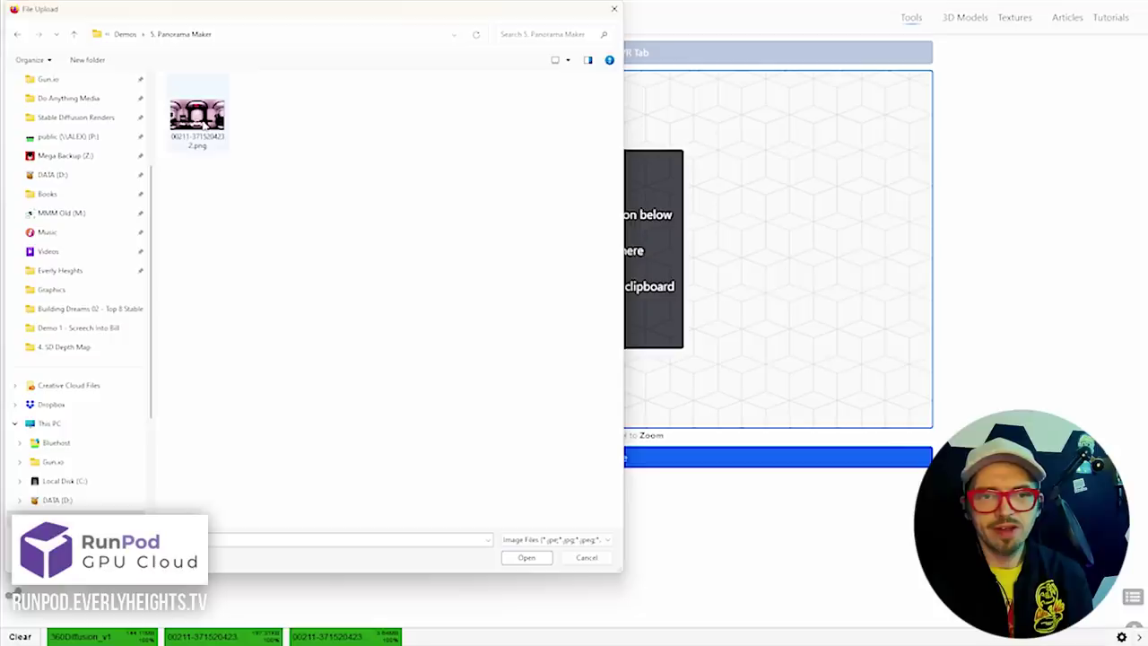
Load the pink panorama PNG, look around the room, then preview the second panorama
{"action": "double_click", "coordinate": [199, 118]}
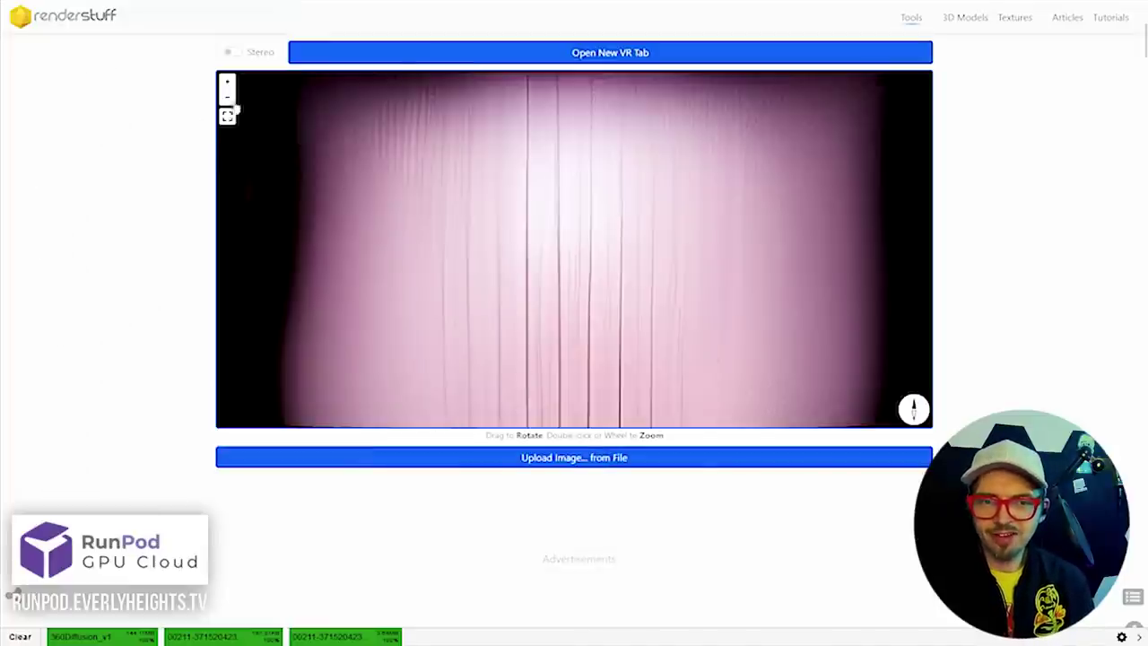
{"action": "left_click", "coordinate": [228, 99]}
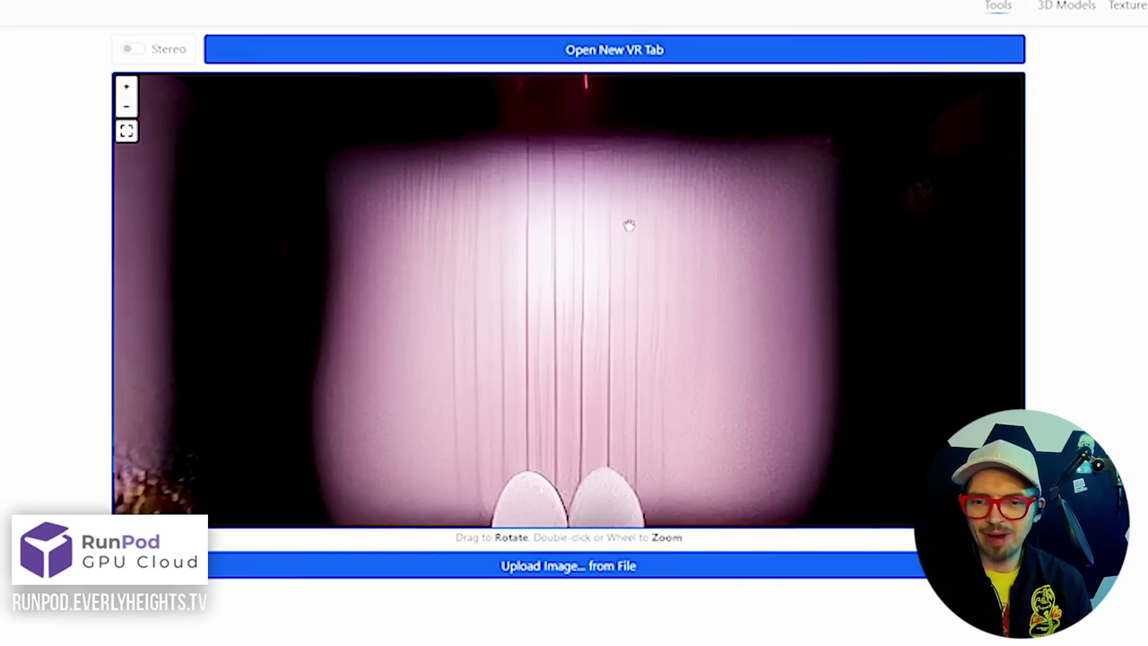
{"action": "left_click_drag", "start_coordinate": [629, 227], "coordinate": [652, 41]}
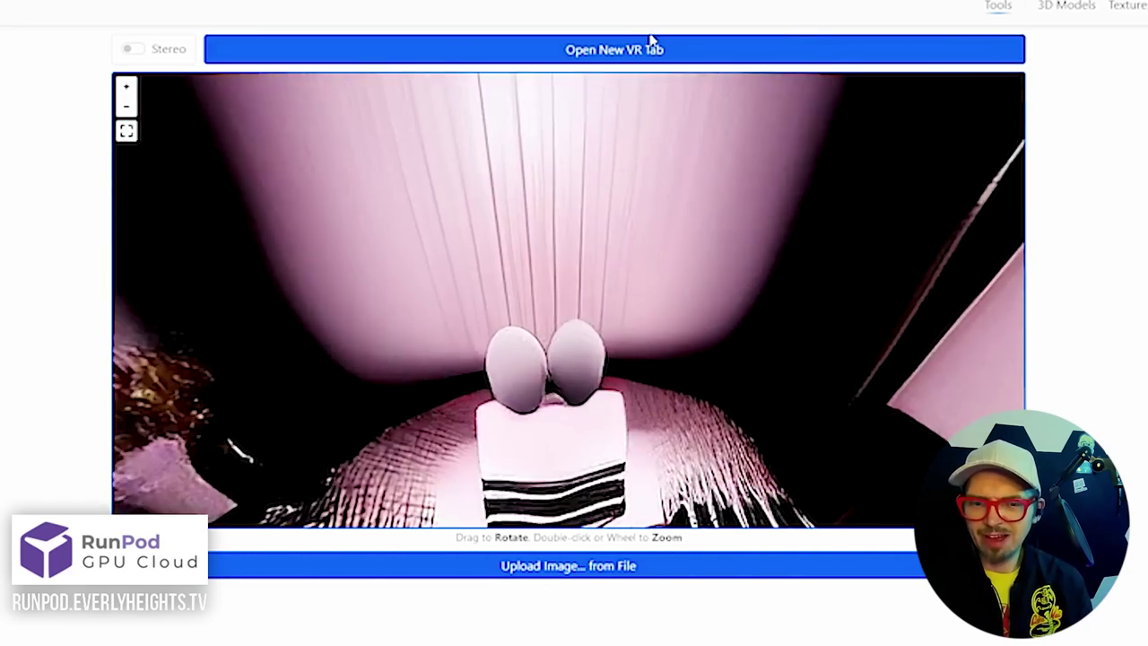
{"action": "left_click_drag", "start_coordinate": [349, 304], "coordinate": [731, 280]}
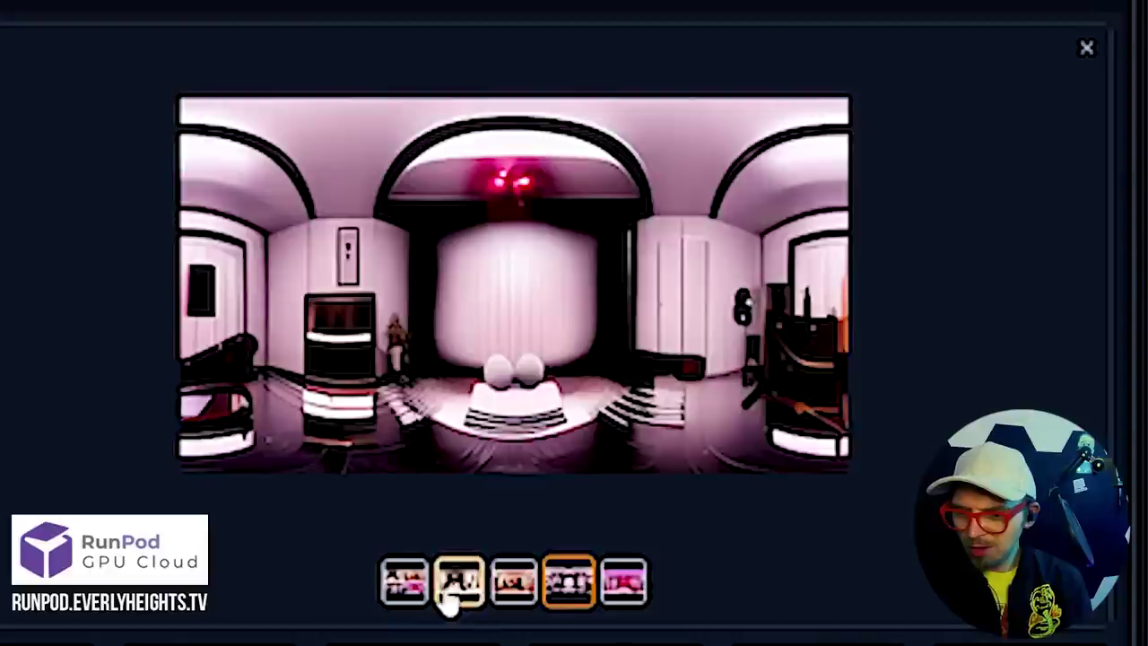
{"action": "left_click", "coordinate": [471, 599]}
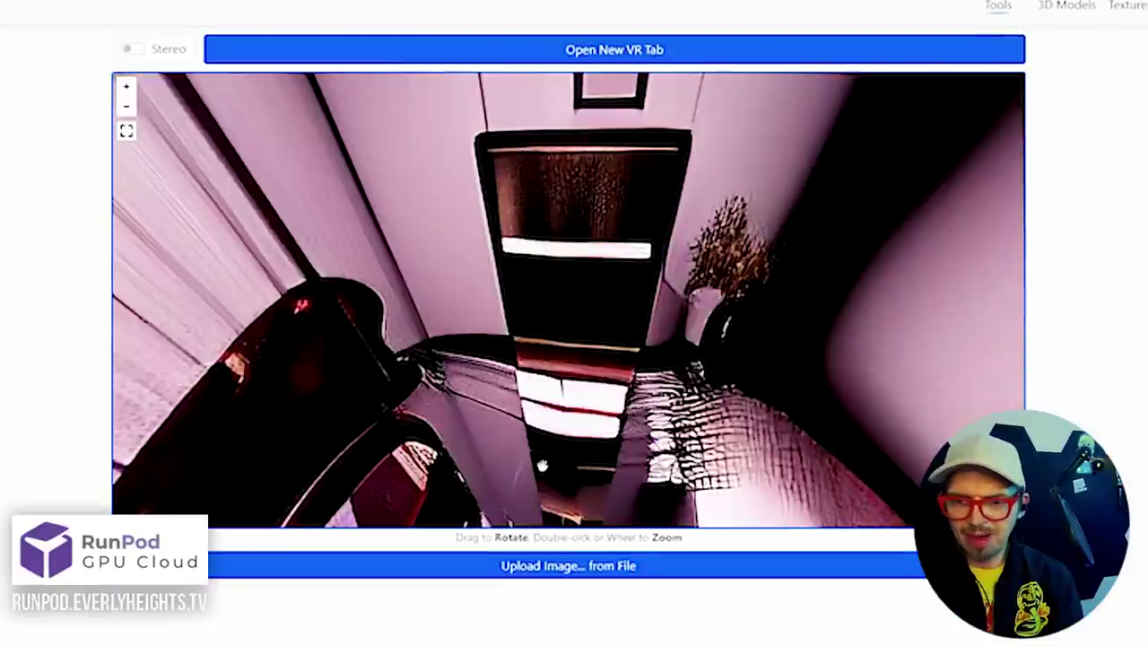
Load the white living-room panorama with the red bow and rotate the view toward the bookshelves
{"action": "left_click", "coordinate": [545, 567]}
{"action": "double_click", "coordinate": [182, 123]}
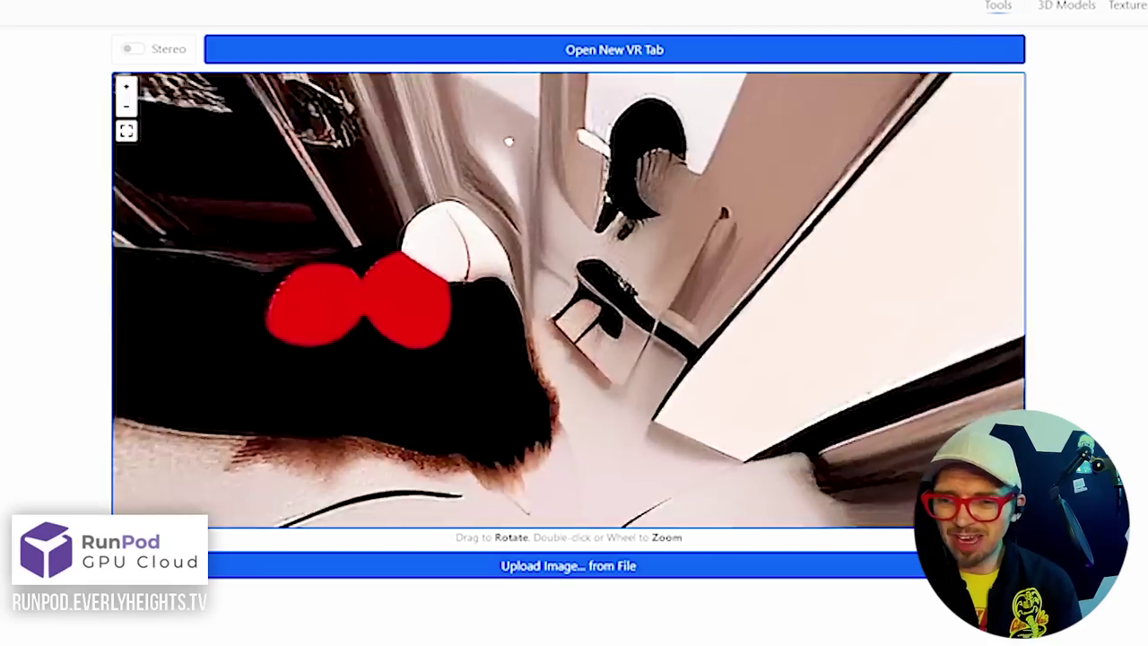
{"action": "left_click_drag", "start_coordinate": [509, 141], "coordinate": [785, 333]}
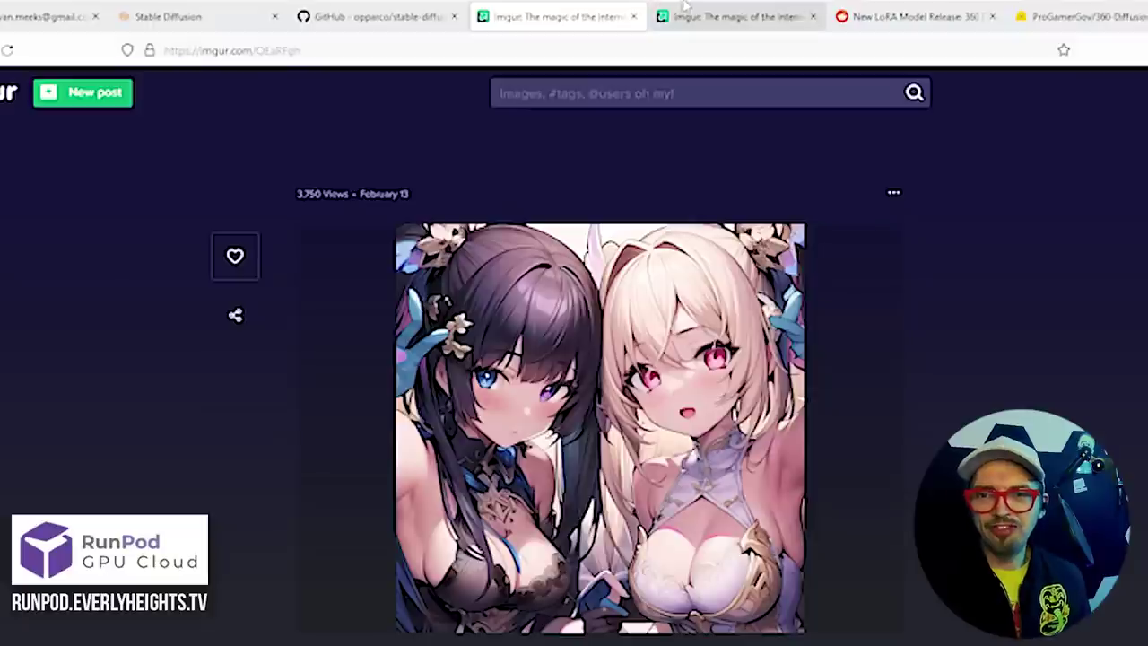
Switch to the second Imgur example post, captioned end at step=20
{"action": "left_click", "coordinate": [684, 7]}
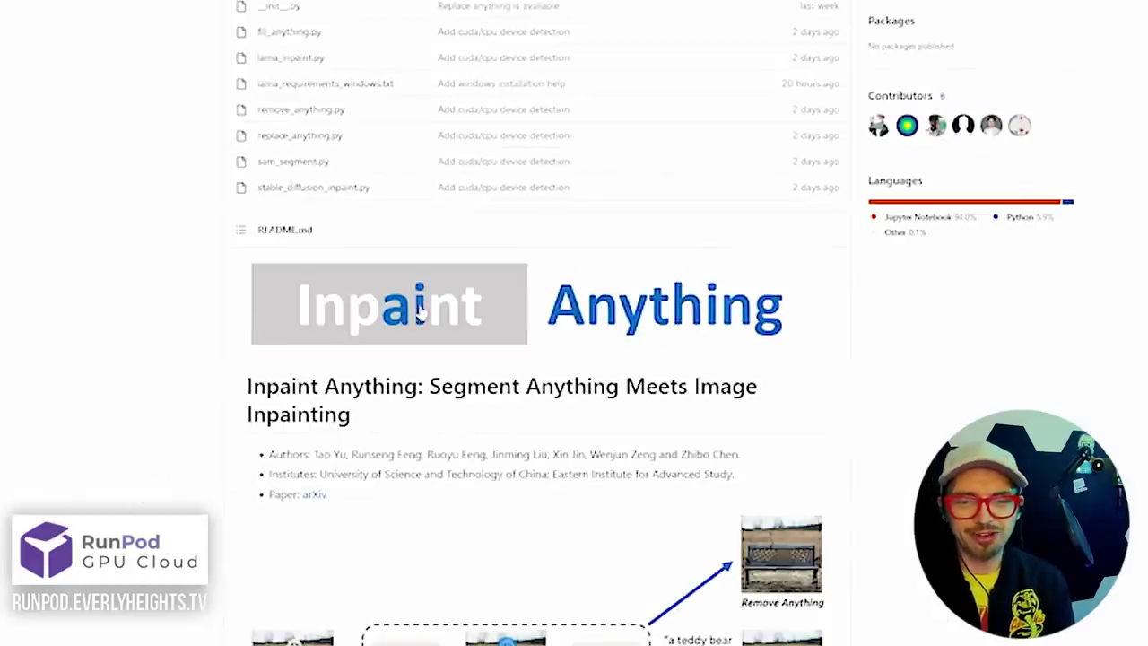
Scroll the Inpaint-Anything repository page down to its README
{"action": "scroll", "coordinate": [227, 377], "scroll_direction": "down", "scroll_amount": 3}
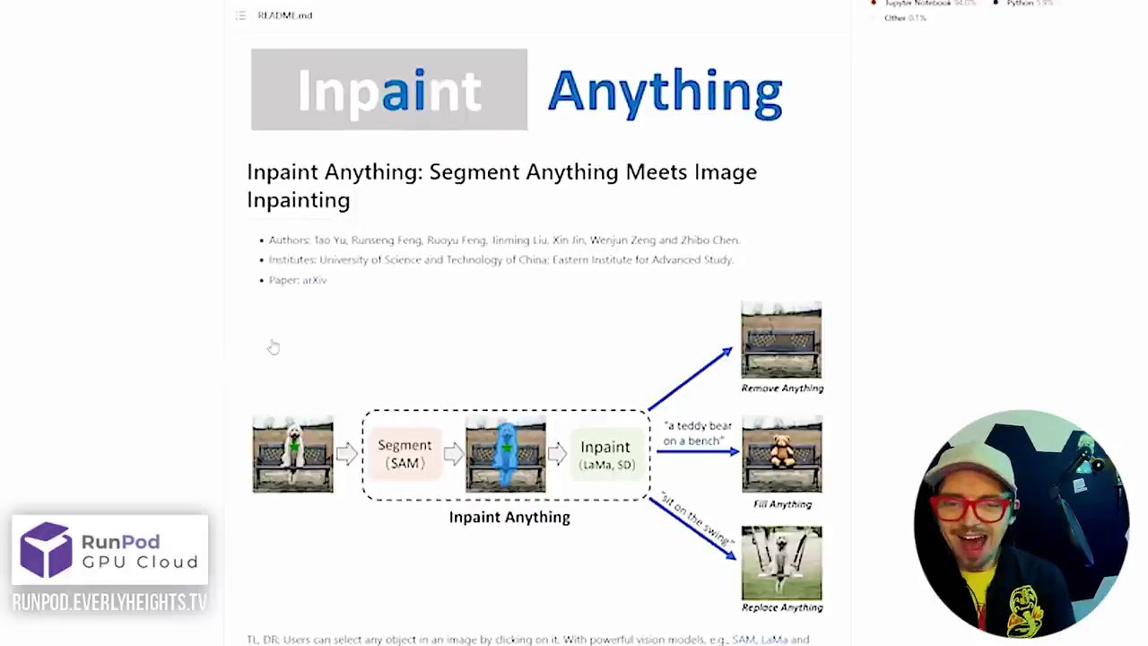
Scroll the README to the SAM diagram showing Remove, Fill and Replace Anything
{"action": "scroll", "coordinate": [274, 347], "scroll_direction": "down", "scroll_amount": 3}
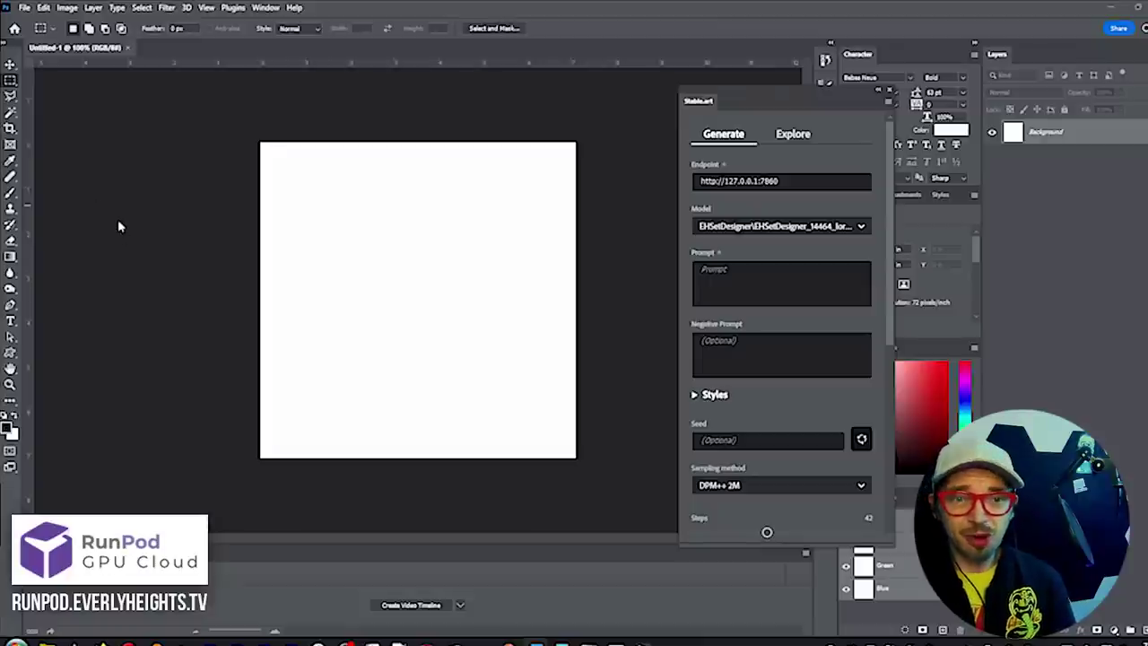
Begin resizing the blank white canvas to a wide landscape format
{"action": "left_click", "coordinate": [68, 7]}
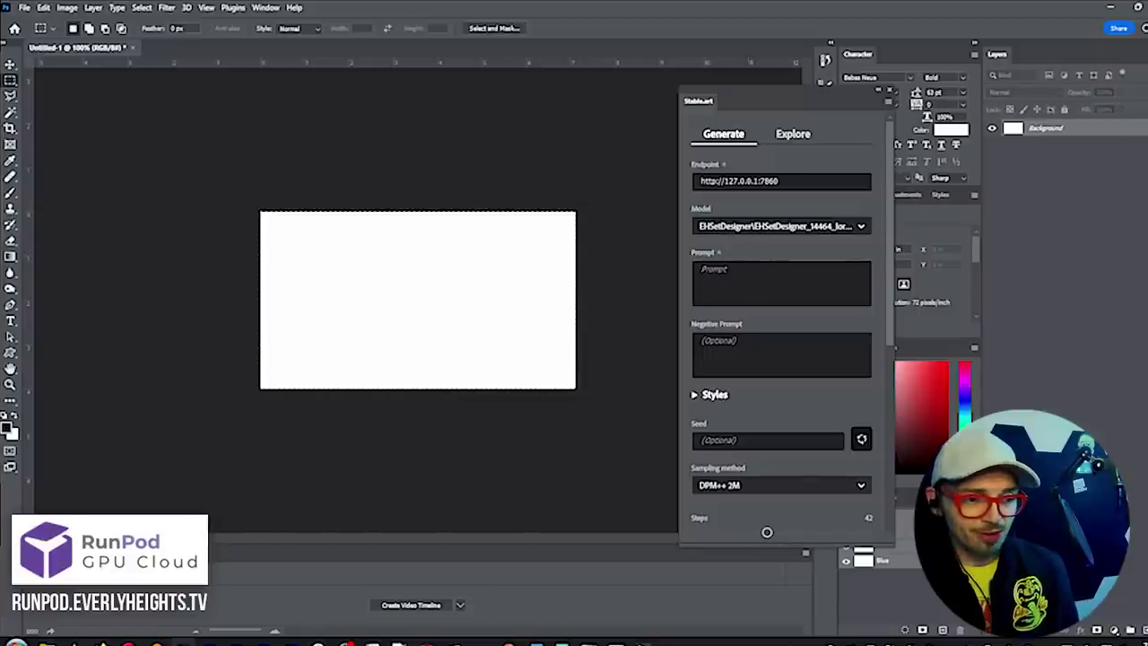
Check the backend console, browse preset styles, lower steps to 28, and generate the haunted castle
{"action": "key", "text": "alt+Tab"}
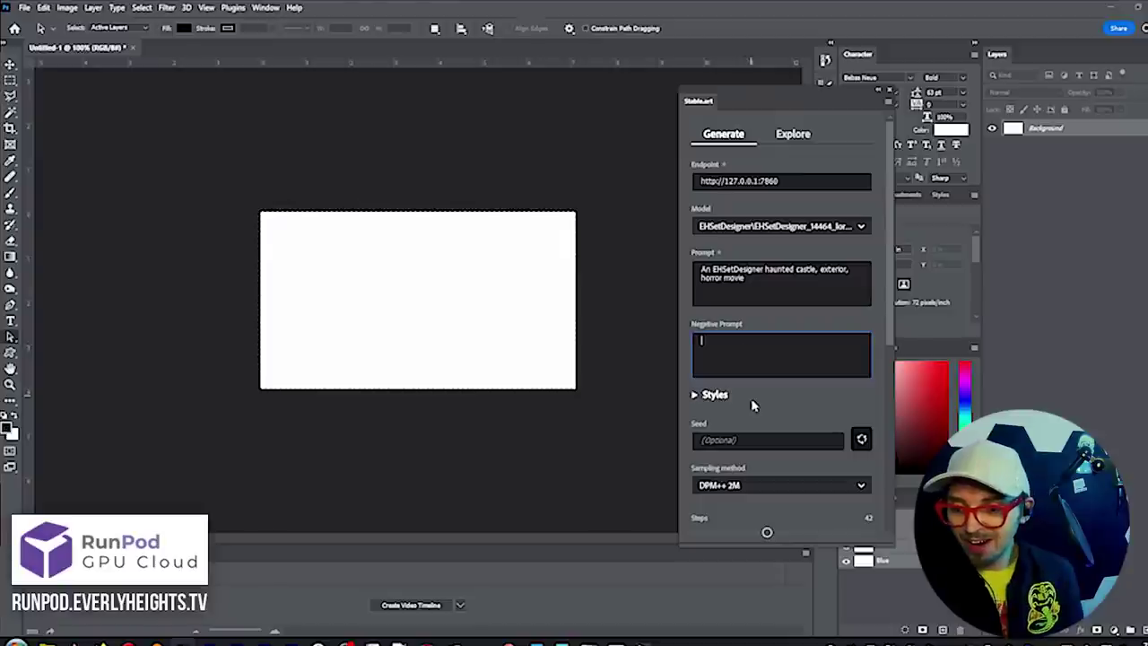
{"action": "scroll", "coordinate": [753, 406], "scroll_direction": "down", "scroll_amount": 1}
{"action": "left_click", "coordinate": [692, 333]}
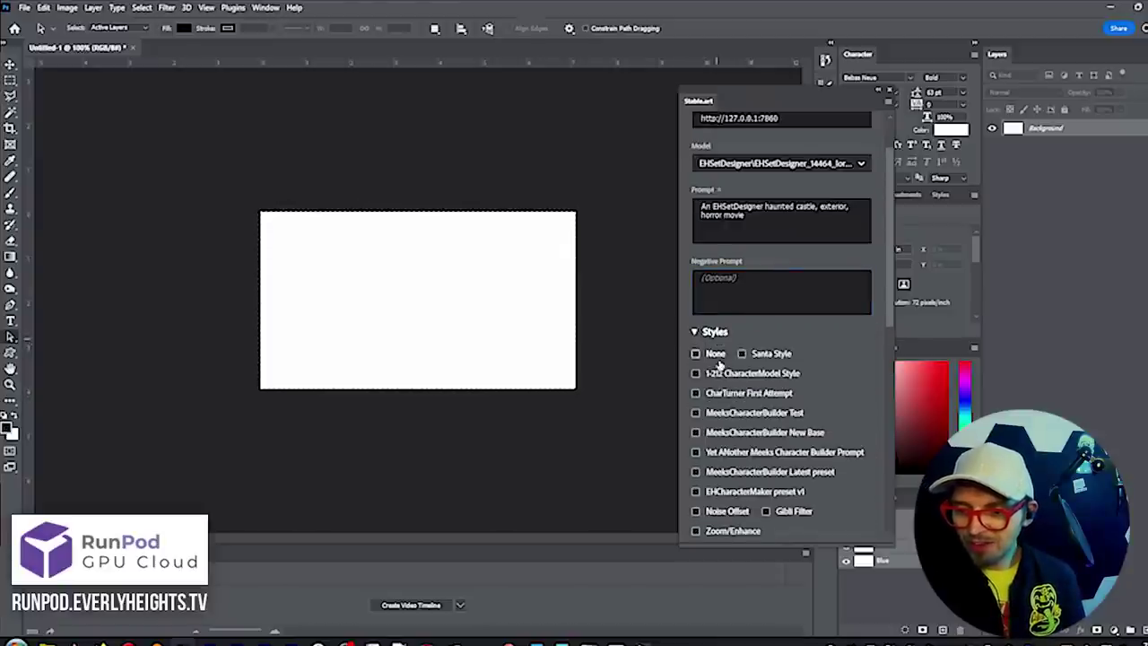
{"action": "scroll", "coordinate": [732, 478], "scroll_direction": "down", "scroll_amount": 3}
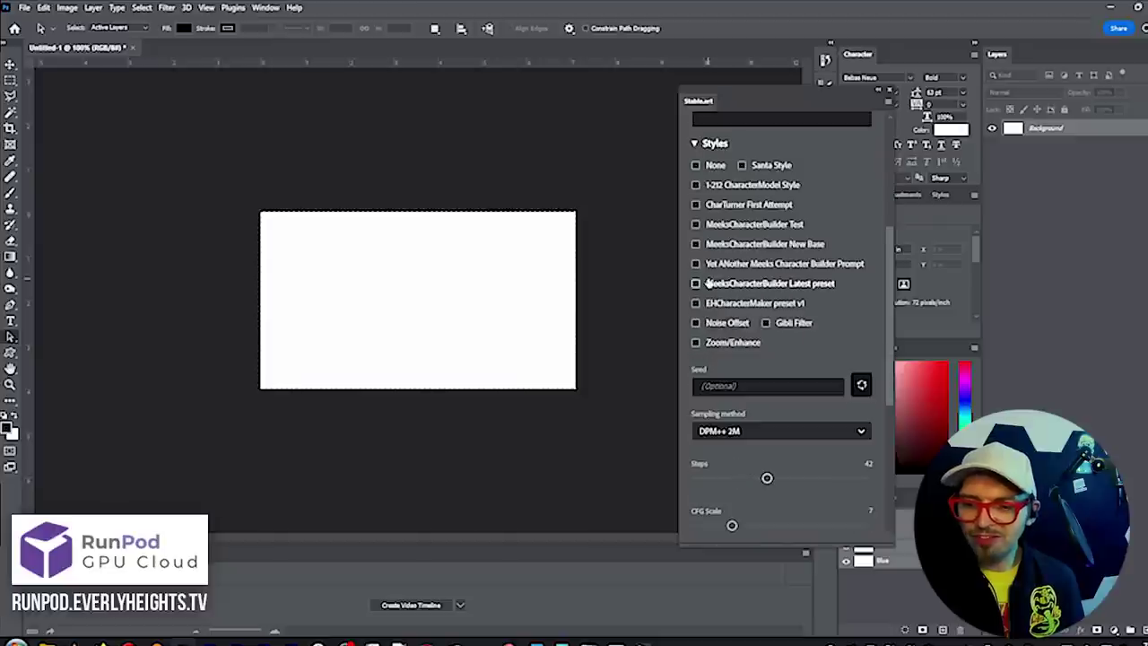
{"action": "left_click", "coordinate": [711, 151]}
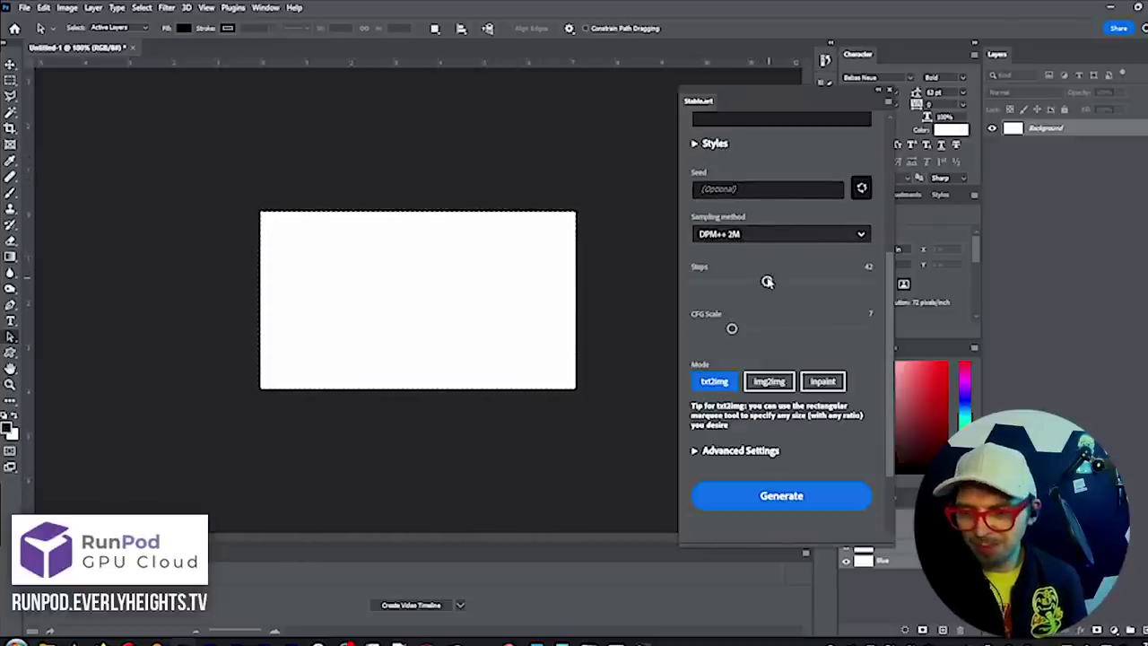
{"action": "left_click_drag", "start_coordinate": [768, 283], "coordinate": [743, 285]}
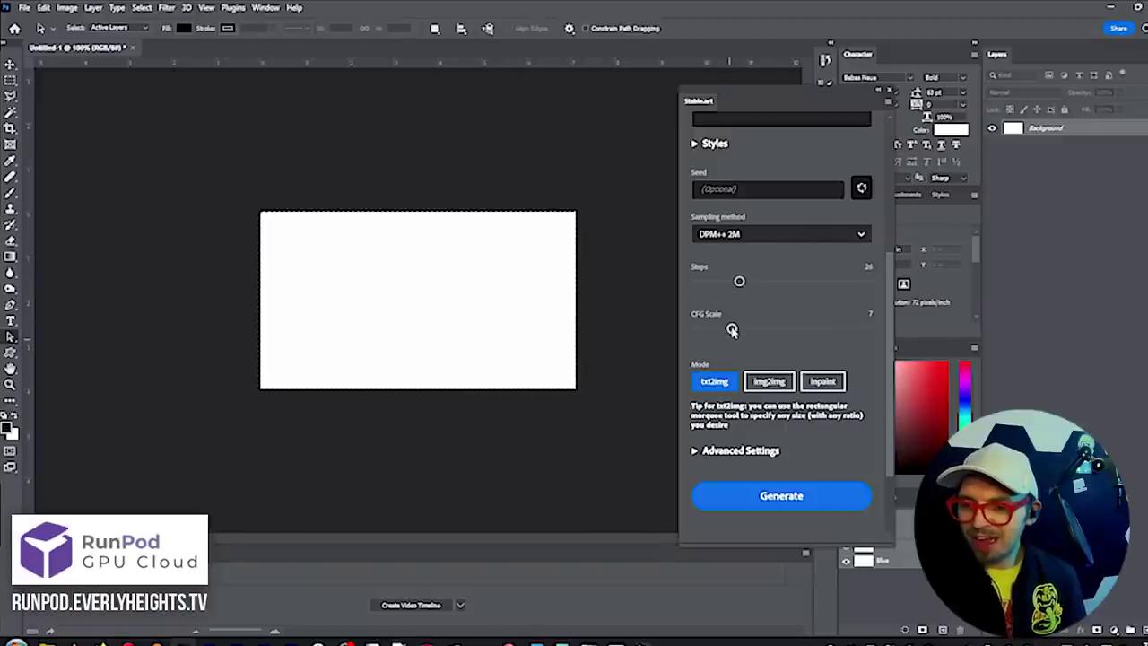
{"action": "left_click", "coordinate": [774, 501]}
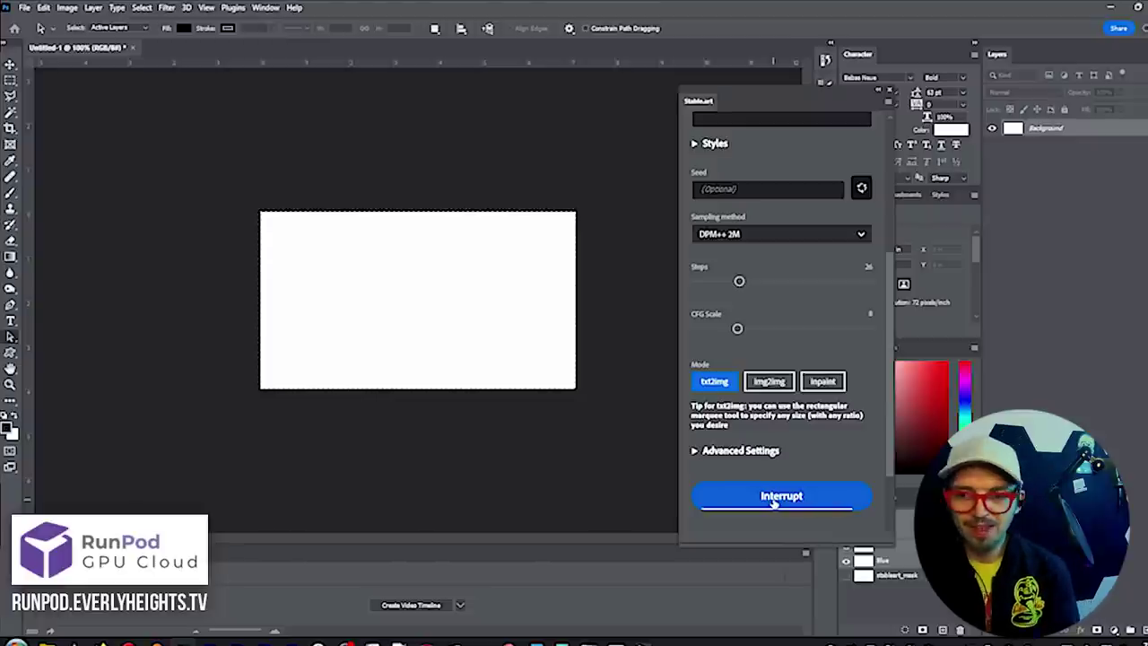
Once the purple castle layer appears, switch Stable.art to img2img and then inpaint mode
{"action": "scroll", "coordinate": [781, 489], "scroll_direction": "down", "scroll_amount": 3}
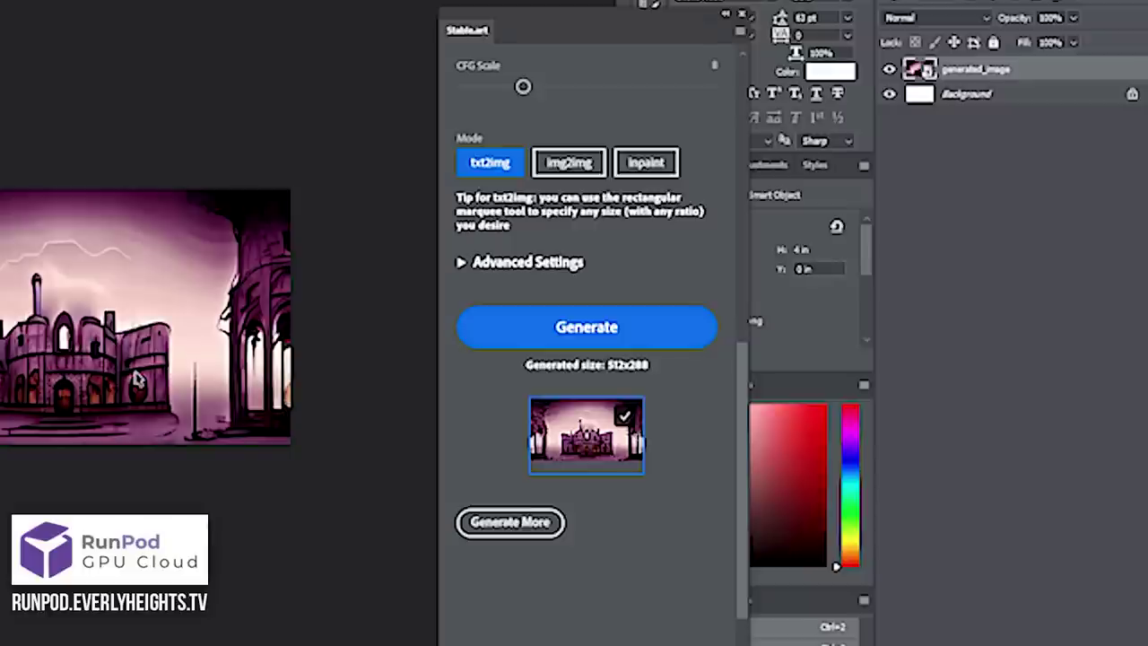
{"action": "left_click", "coordinate": [572, 172]}
{"action": "left_click", "coordinate": [628, 167]}
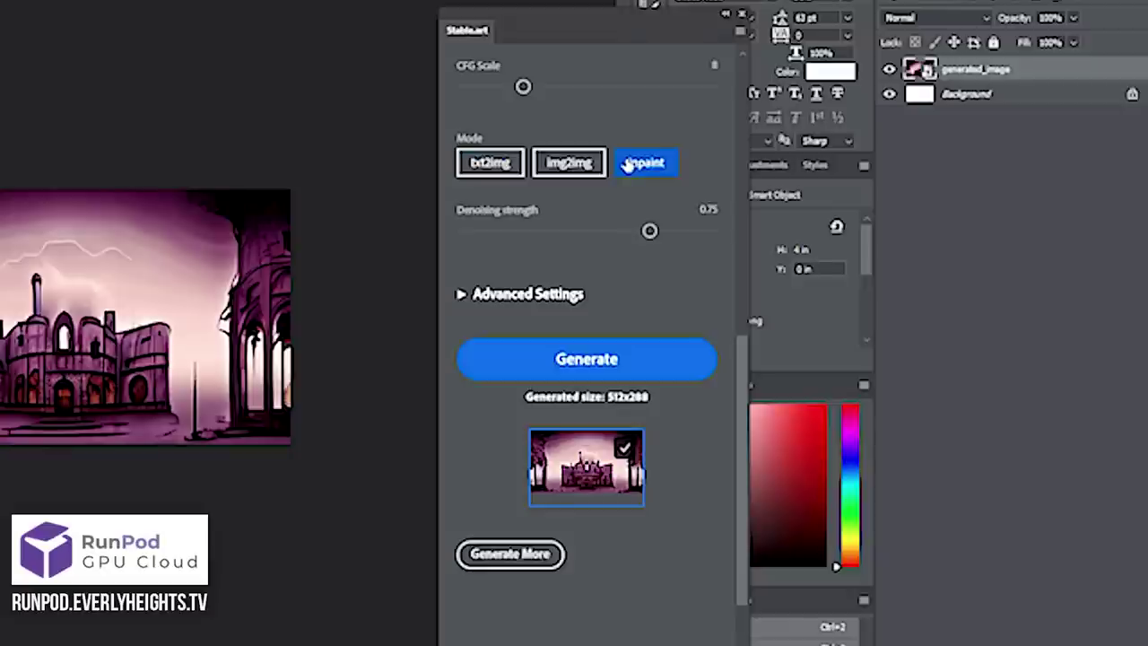